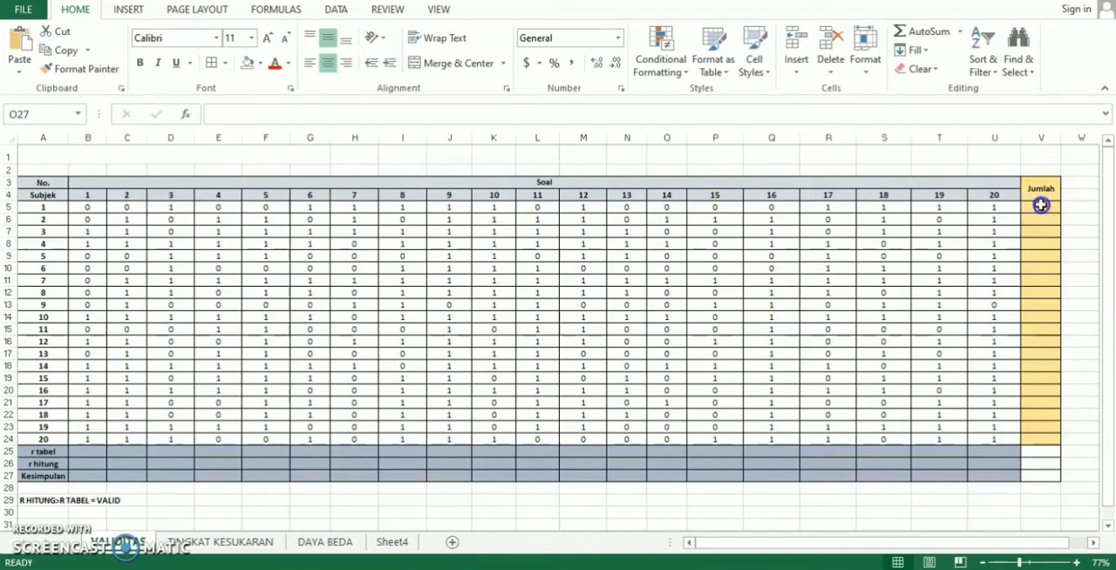
- Enter =SUM(B5:U5) in cell V5 to total the first subject's scores in the Jumlah column
left_click(1041, 205)
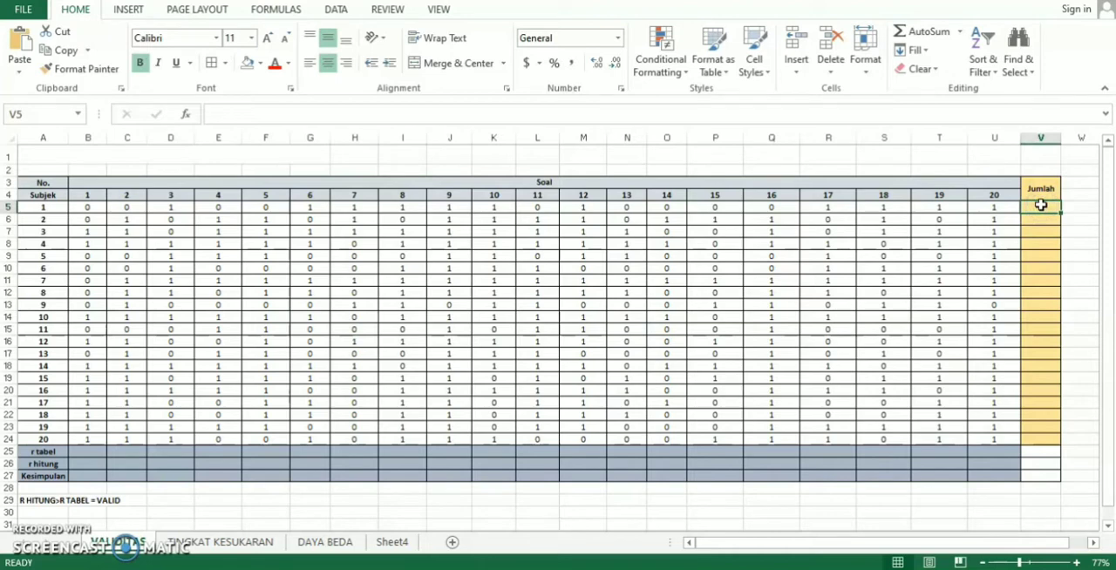
type("=")
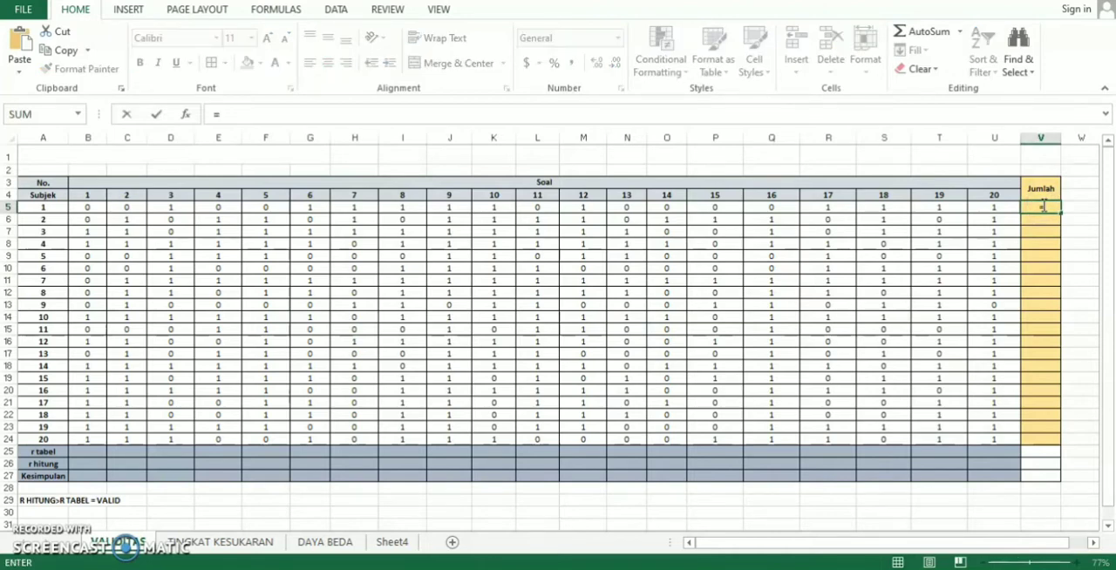
left_click(1111, 250)
type("SUM")
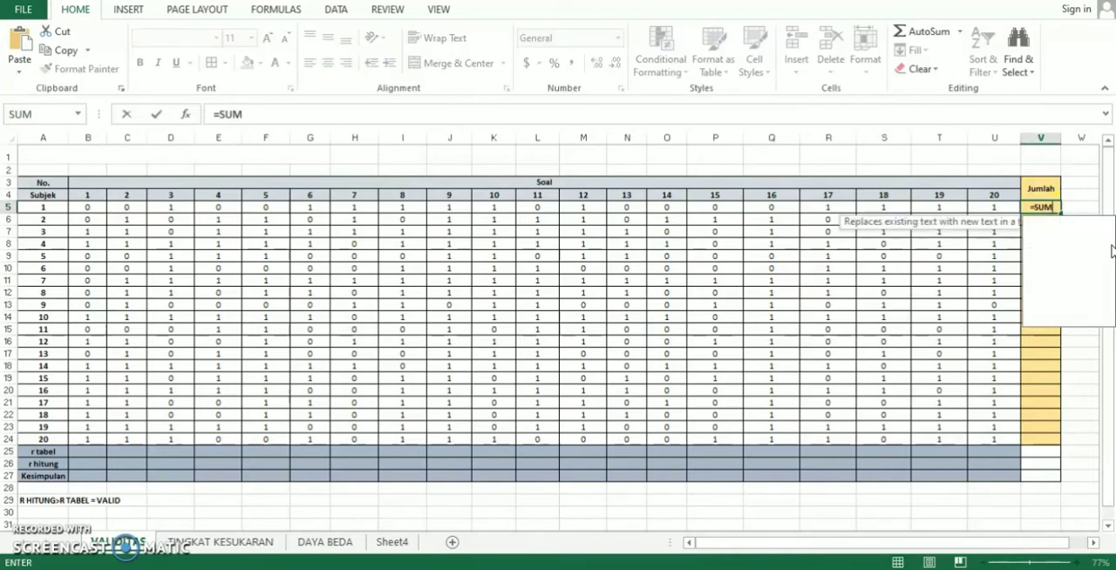
type("(")
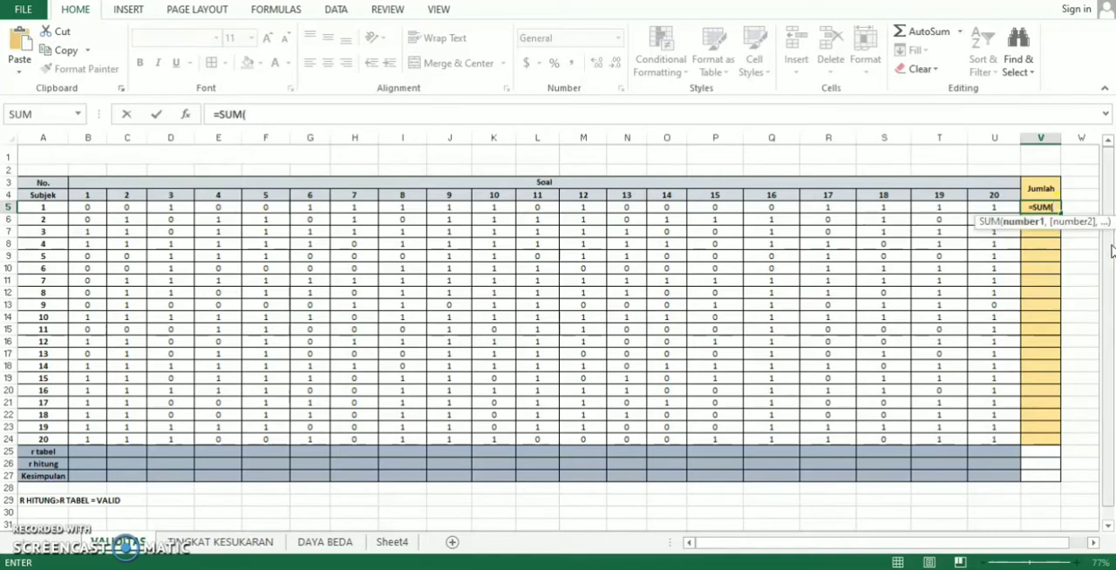
left_click(594, 140)
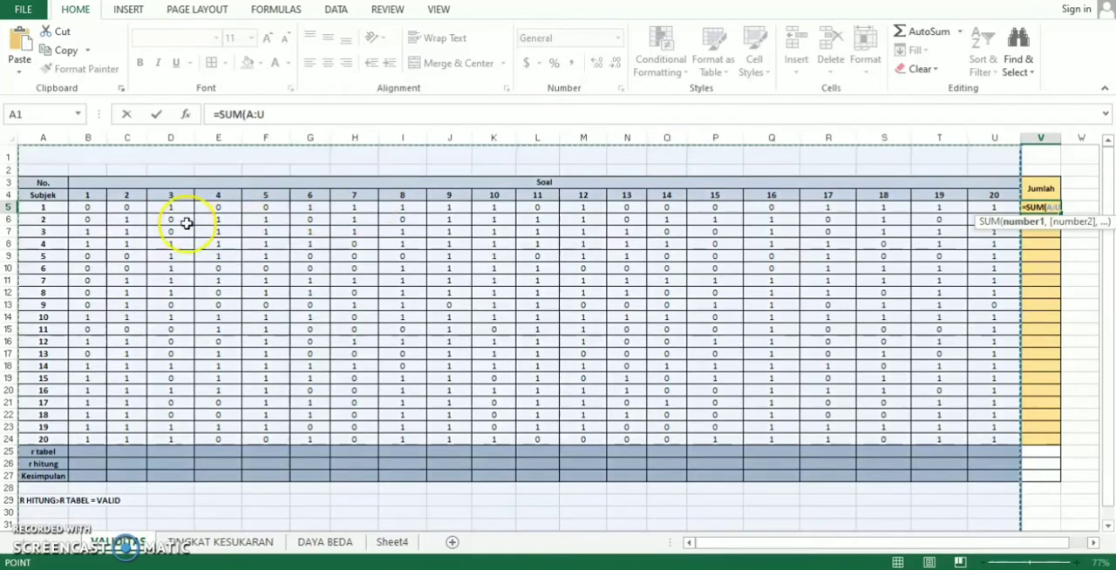
left_click(95, 207)
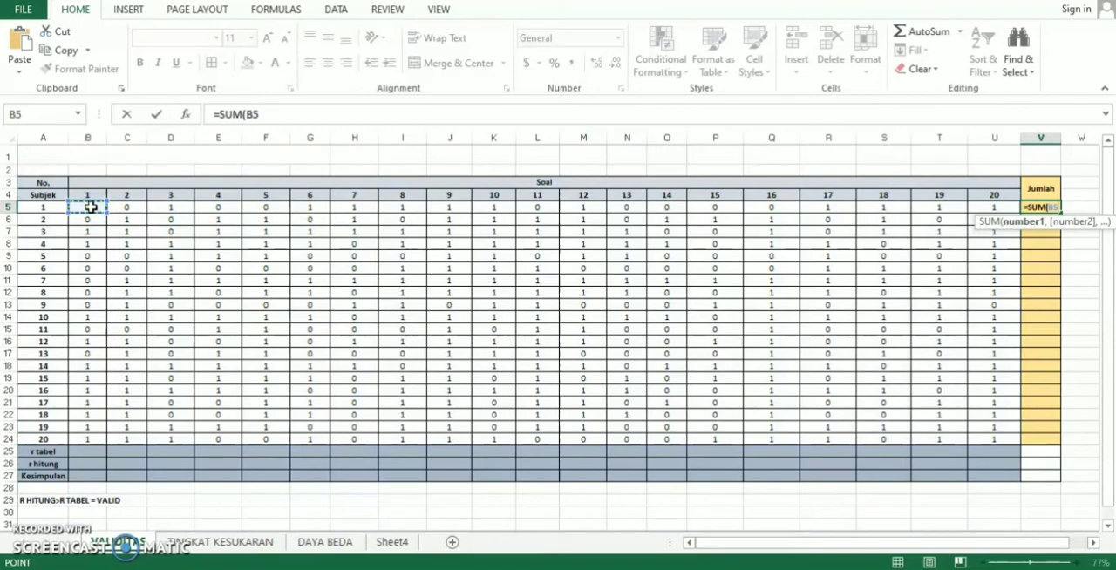
left_click_drag(91, 206, 990, 210)
type(")")
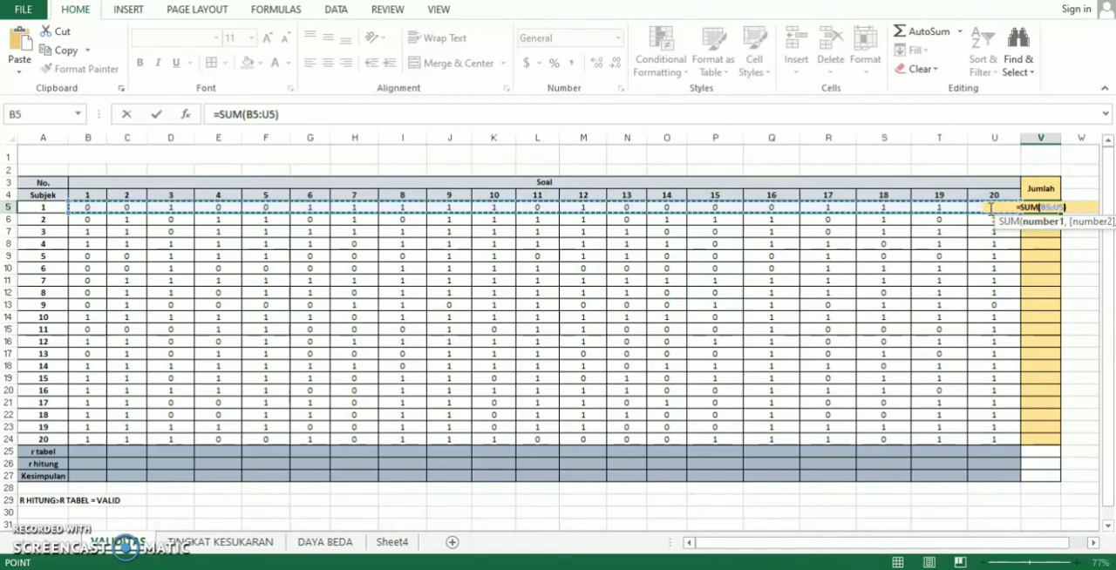
key("Return")
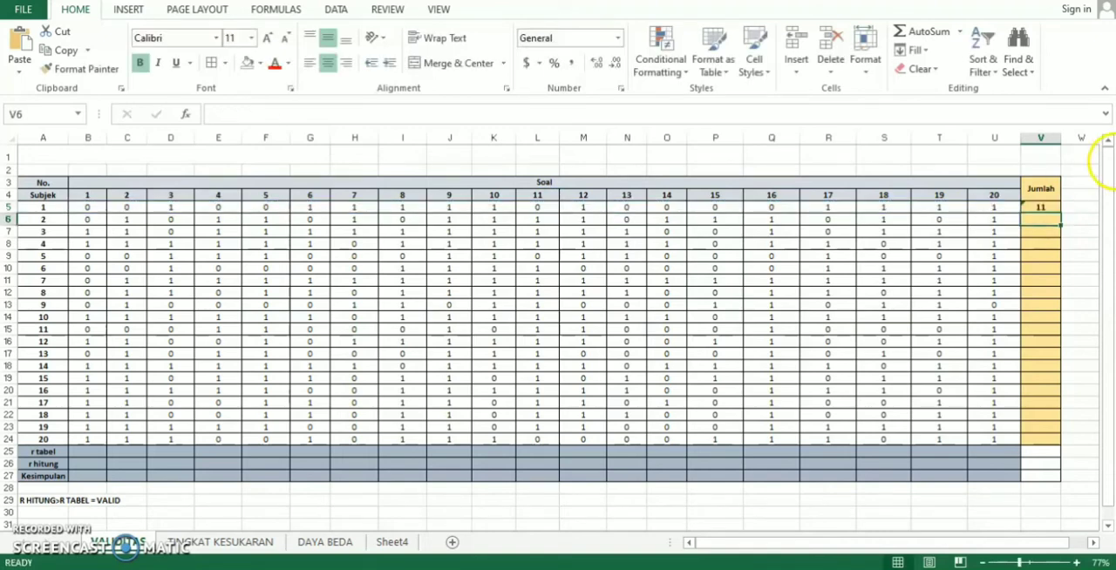
- Fill the sum formula from V5 down through V24 for all remaining subjects
left_click(1042, 209)
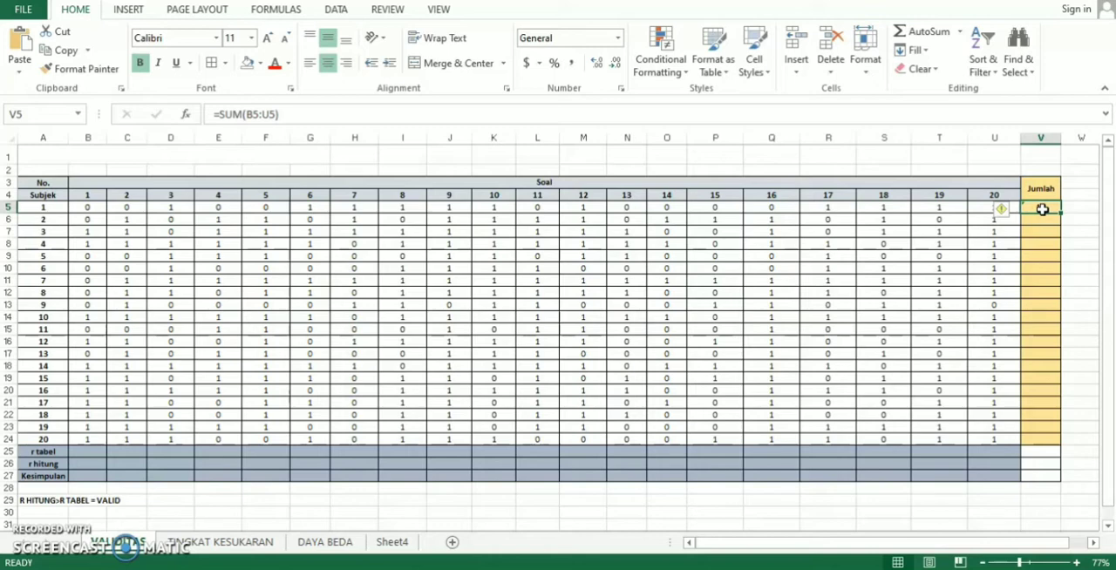
left_click(1042, 210)
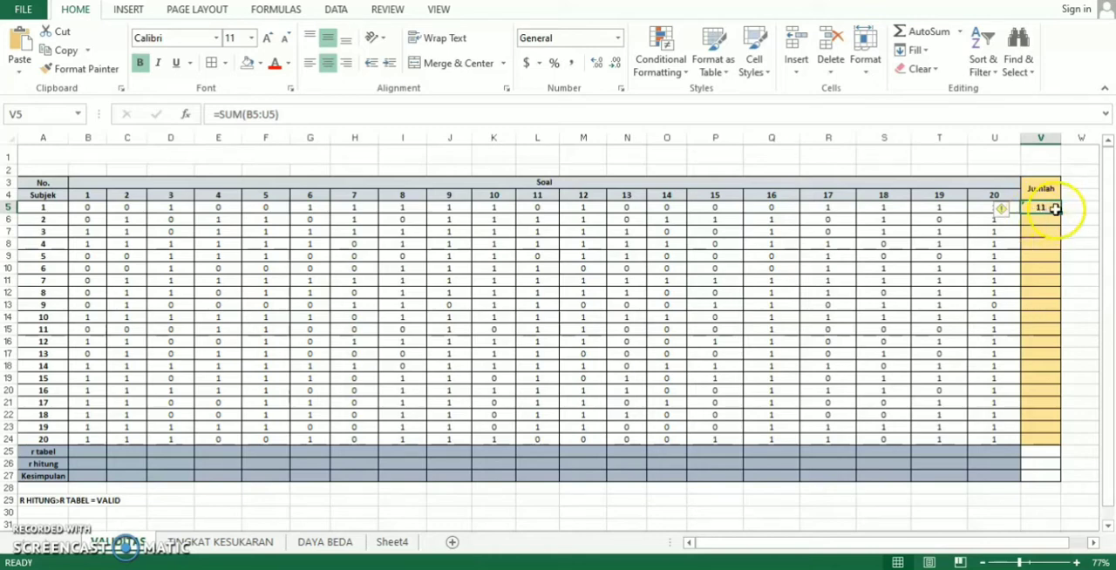
left_click_drag(1061, 213, 1036, 443)
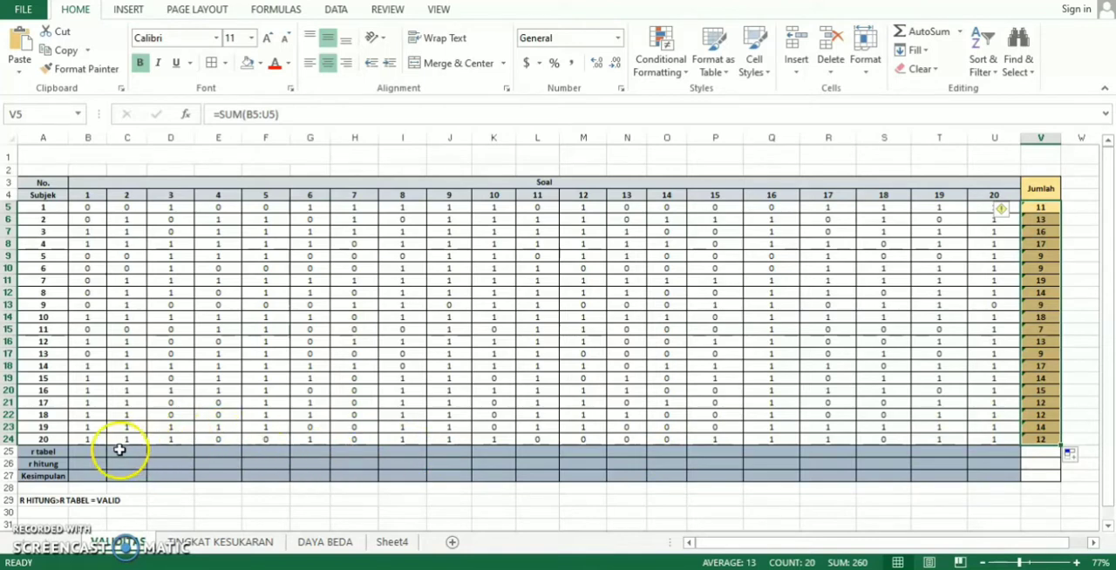
left_click(62, 450)
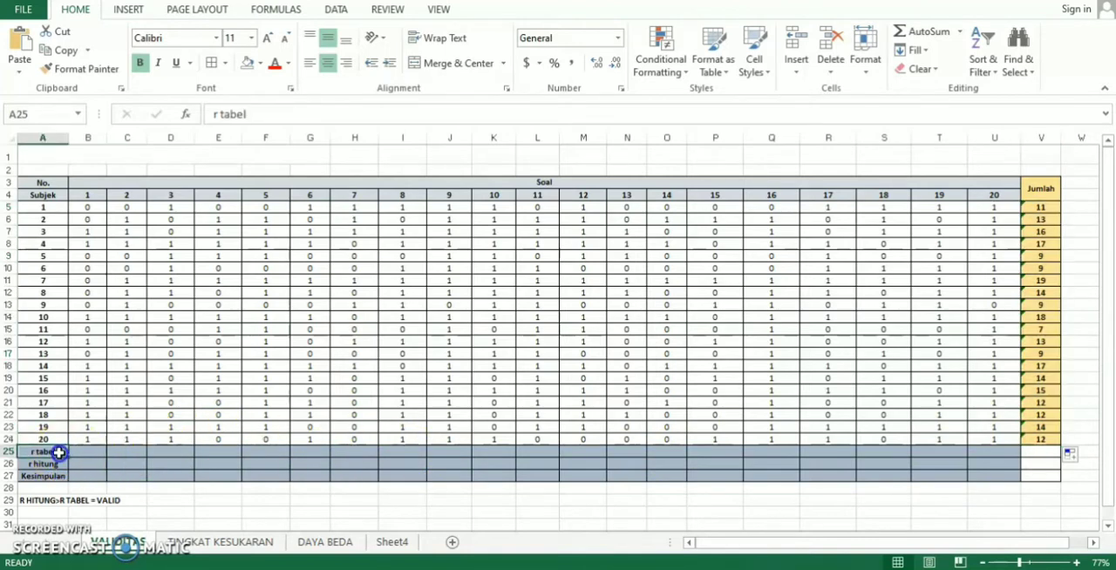
key("Down")
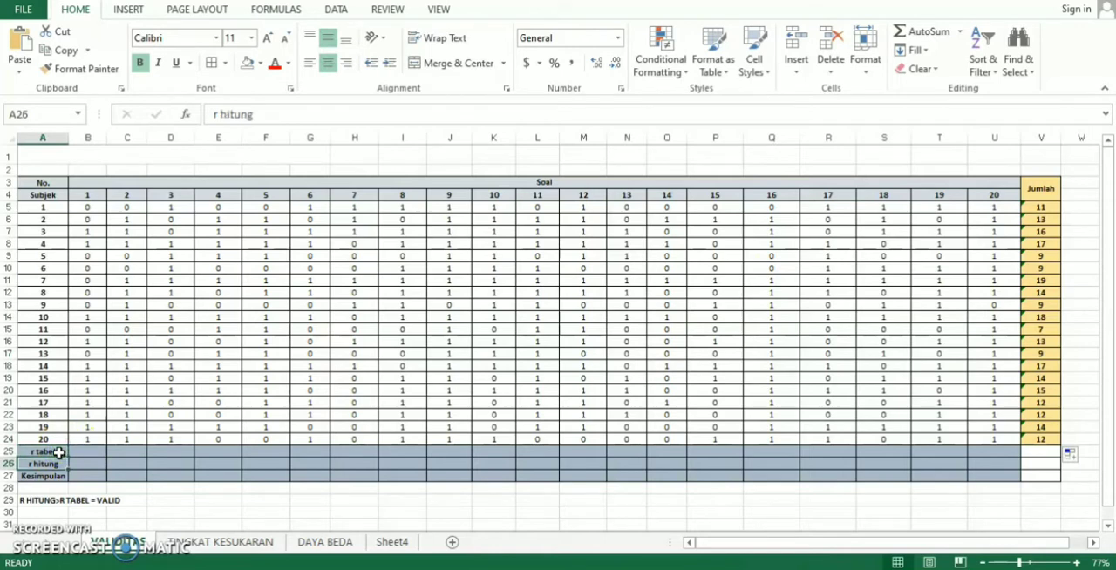
key("Down")
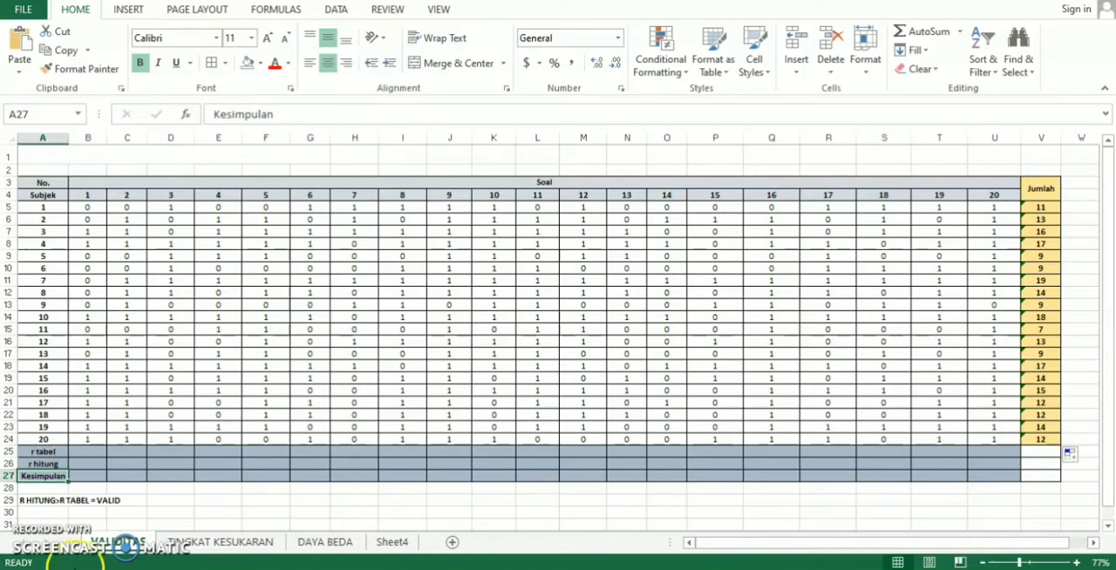
- Enter the r tabel value 0.4438 in B25 and fill it across the row through U25
left_click(91, 450)
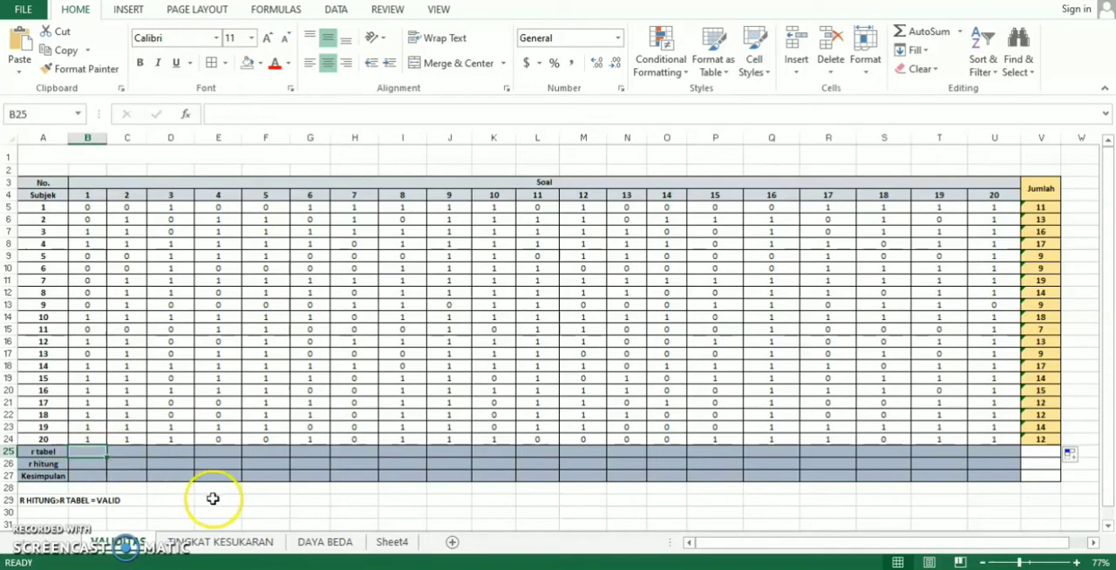
type("0")
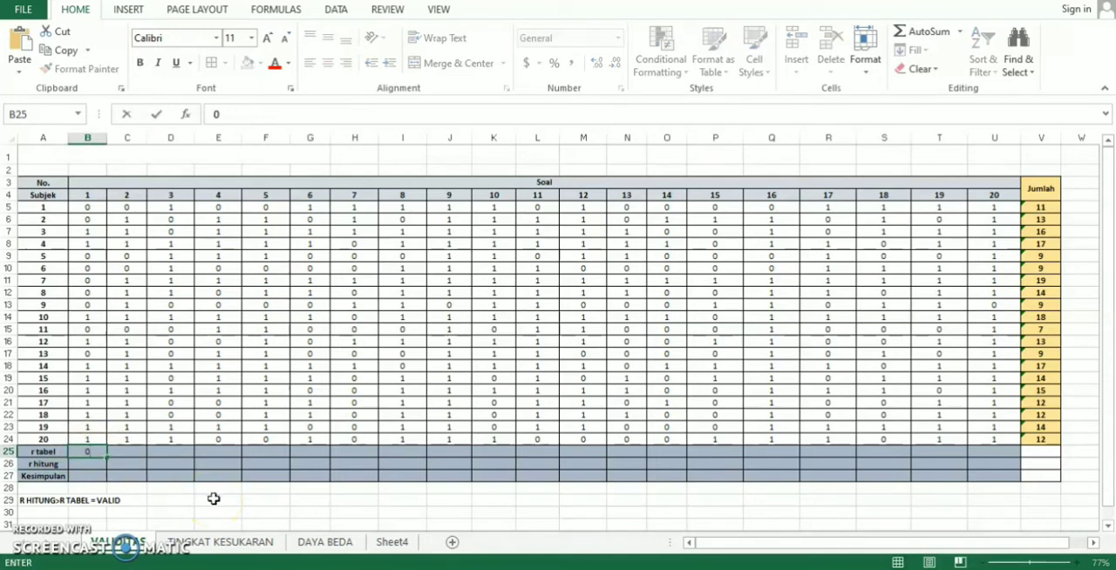
type(".4438")
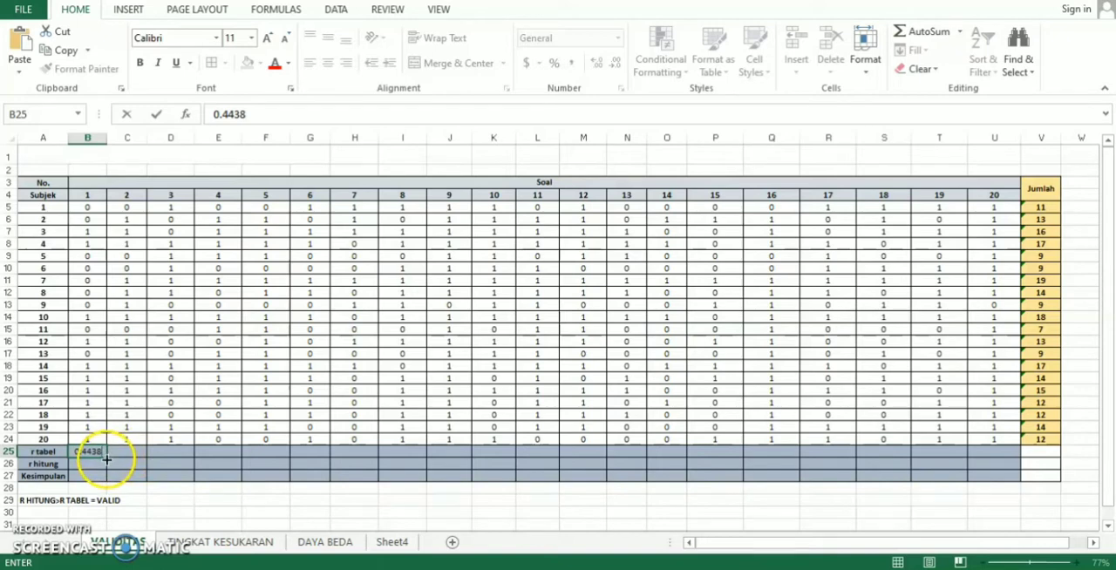
left_click_drag(105, 458, 1001, 454)
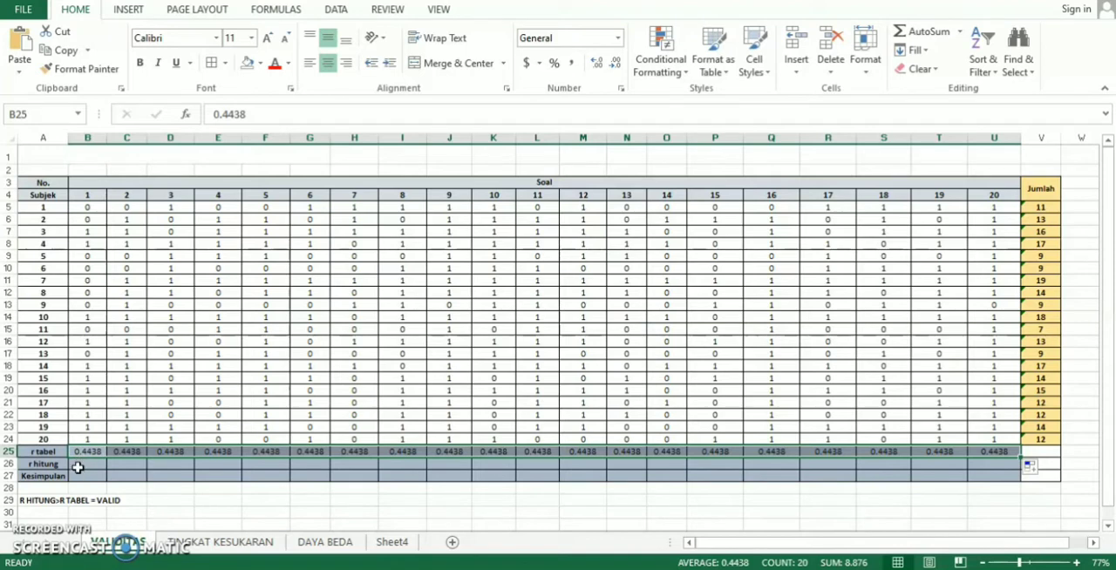
- Compute r hitung for question 1 by entering =CORREL(B5:B24,V5:V24) in cell B26
left_click(79, 467)
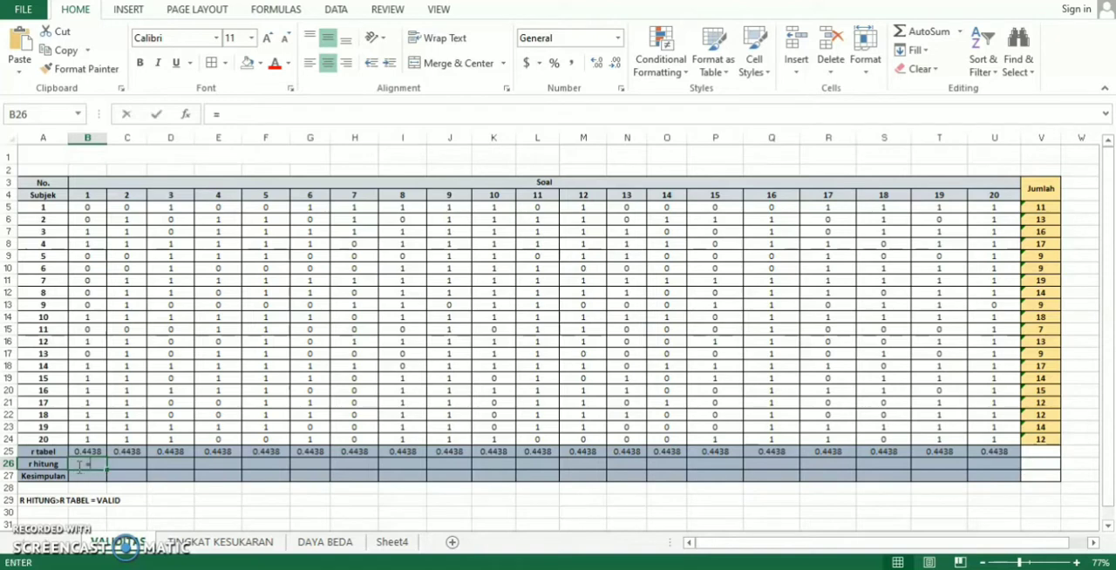
type("=")
left_click(202, 454)
type("C")
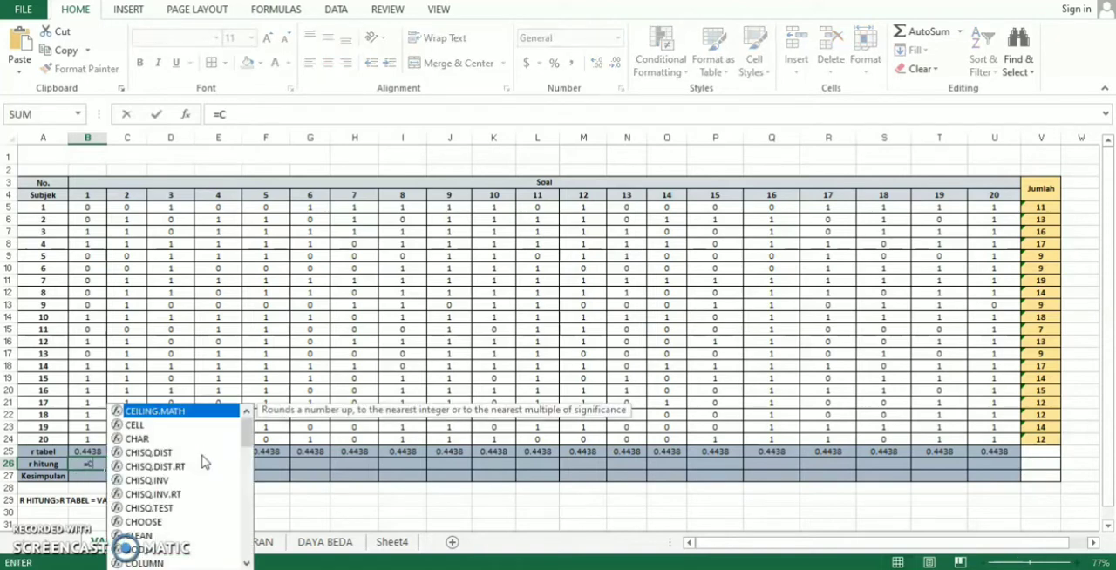
type("ORREL")
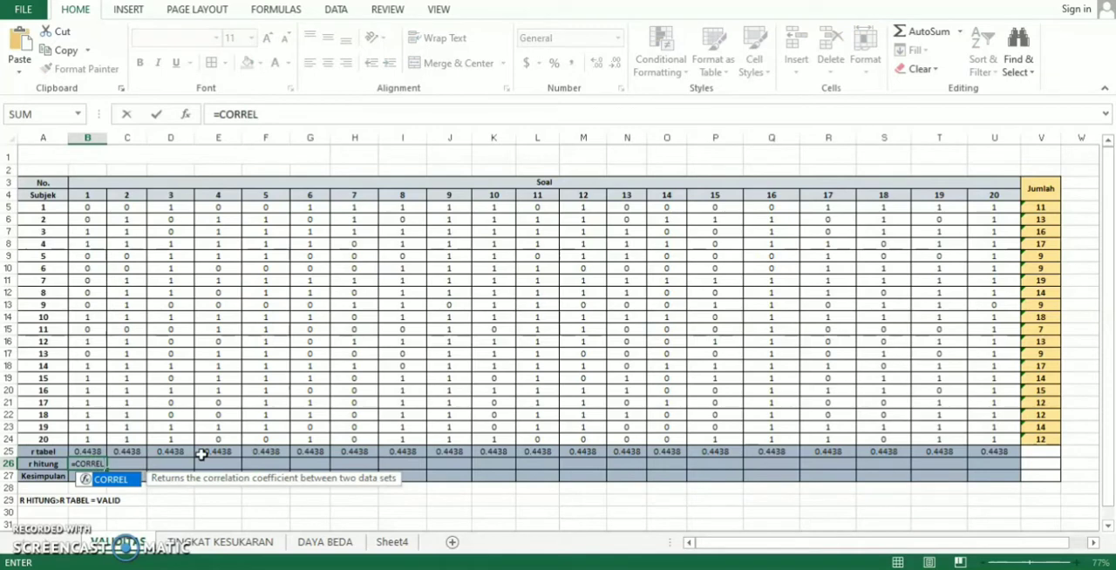
type("(")
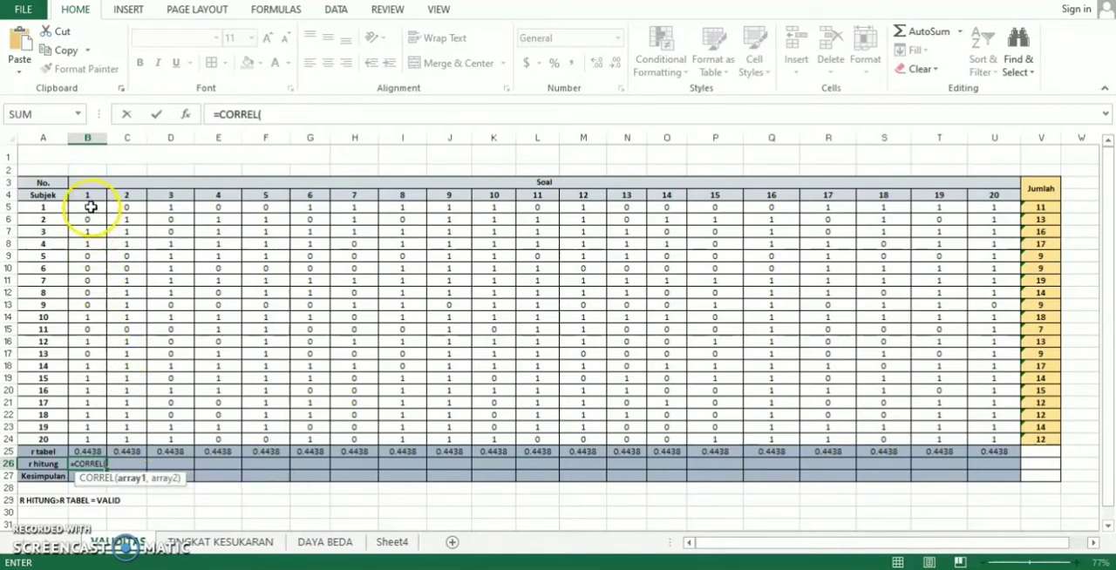
left_click_drag(91, 208, 87, 440)
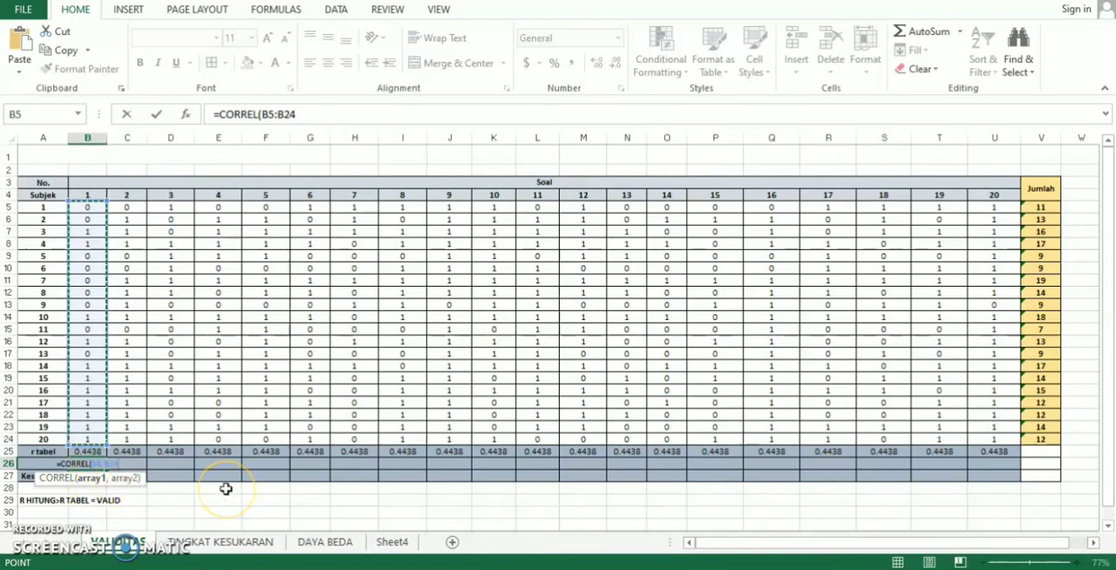
type(",")
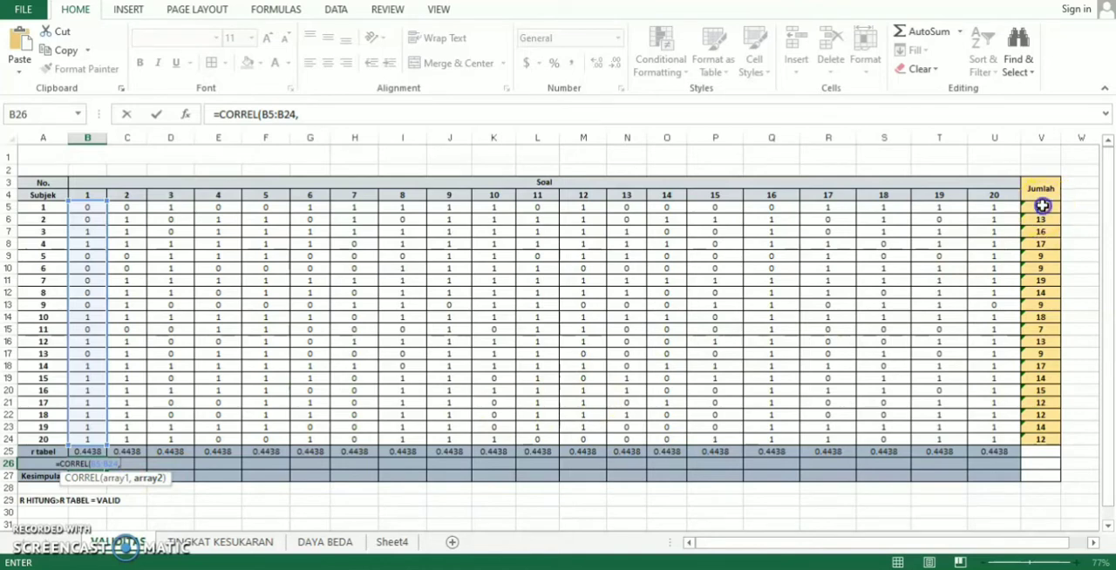
left_click_drag(1042, 207, 1041, 439)
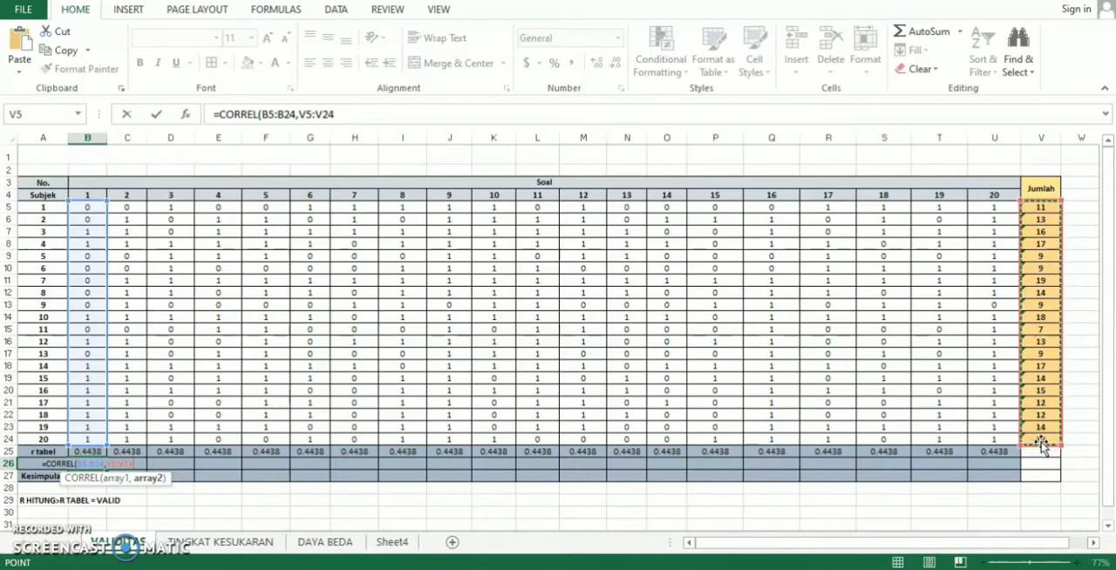
type(")")
key("Return")
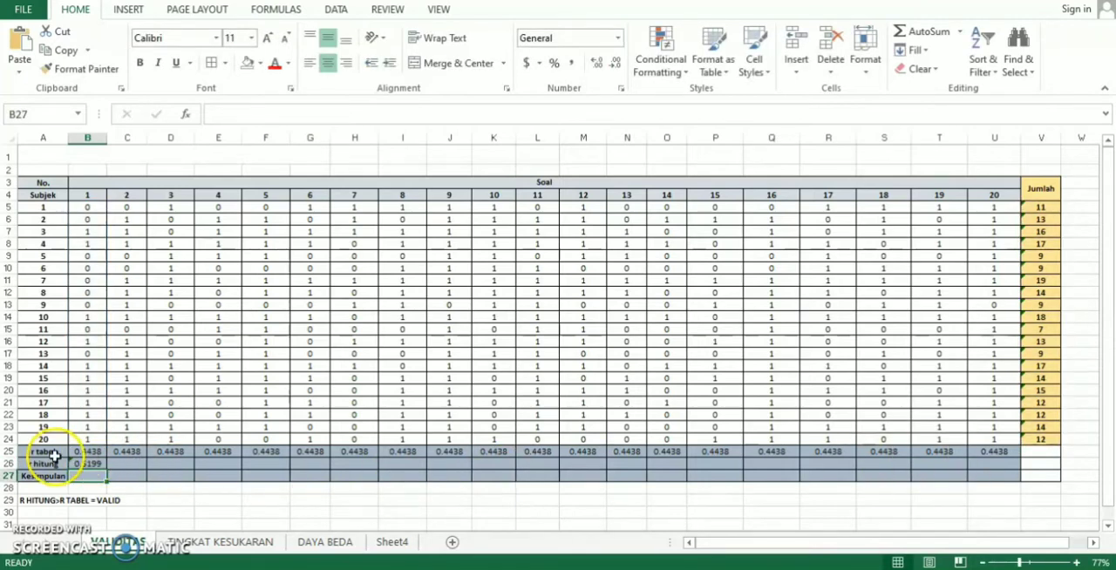
left_click(89, 464)
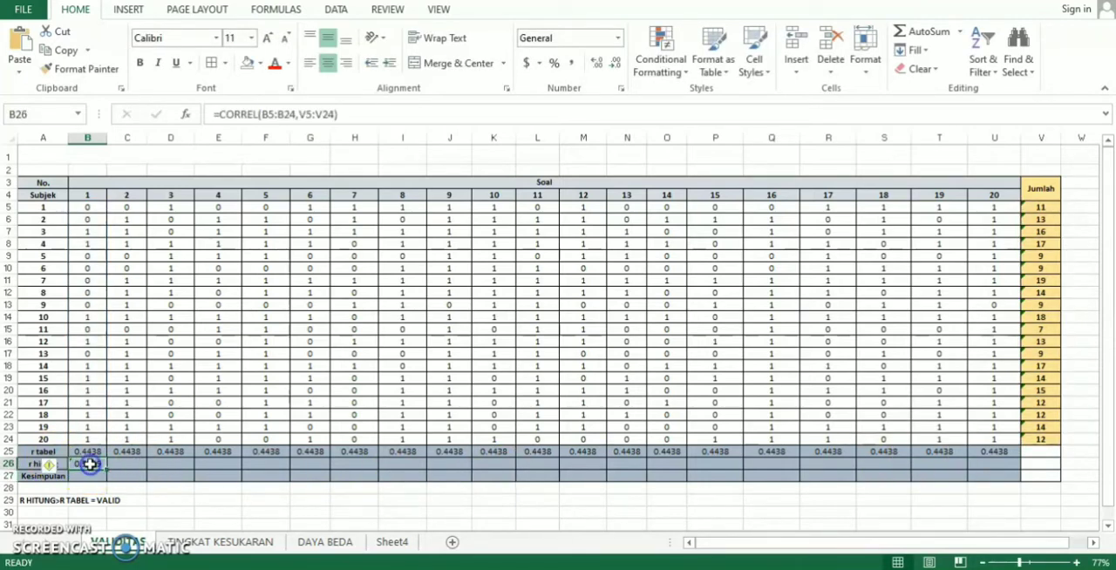
- Write the r hitung formula =CORREL(C5:C24,V5:V24) for question 2 in cell C26
left_click(119, 464)
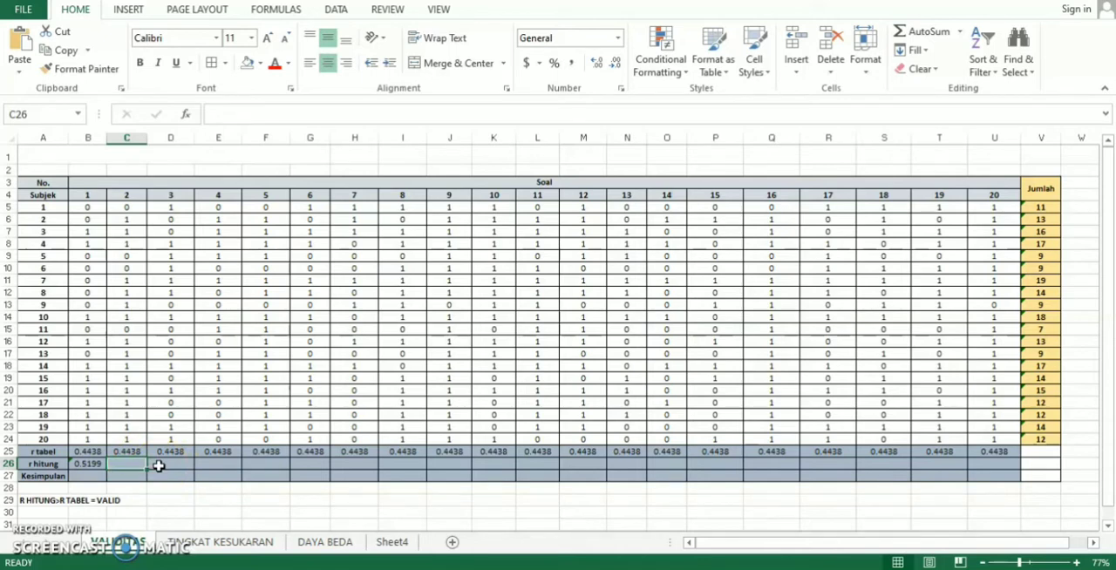
type("=CO")
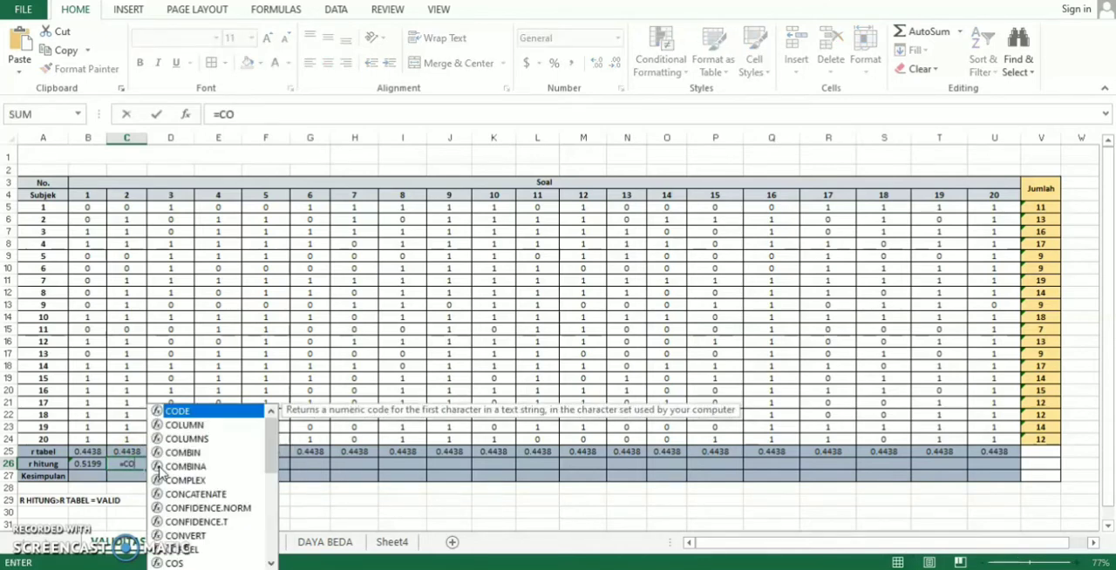
type("RREL")
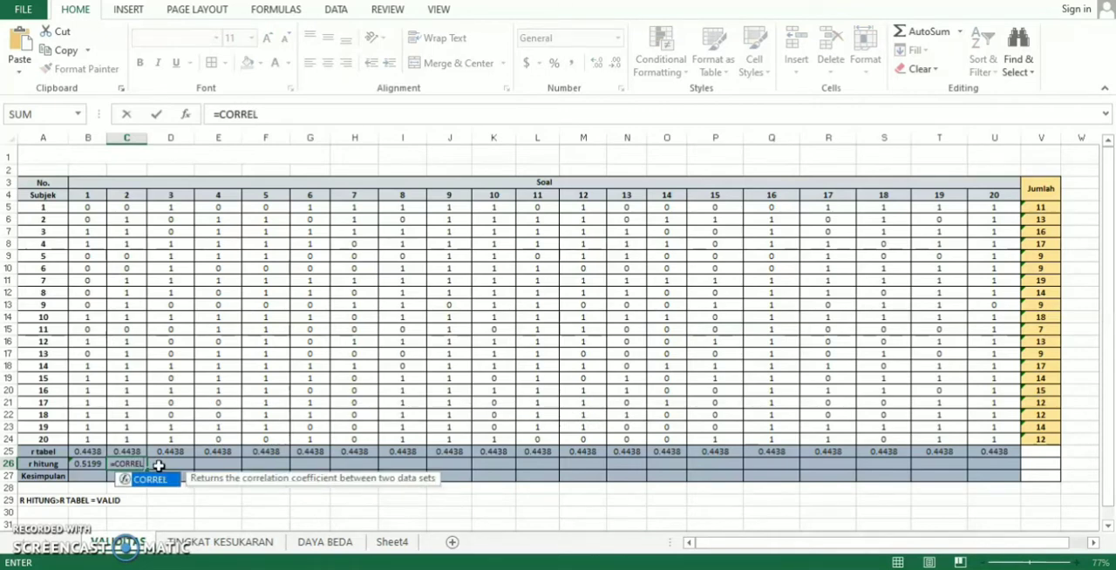
type("(")
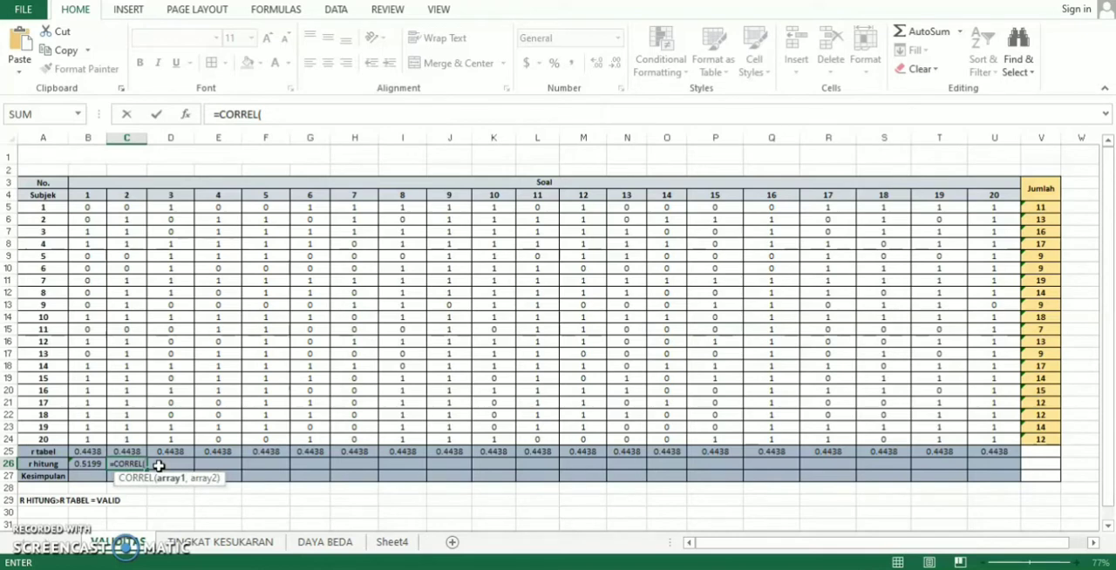
left_click(135, 206)
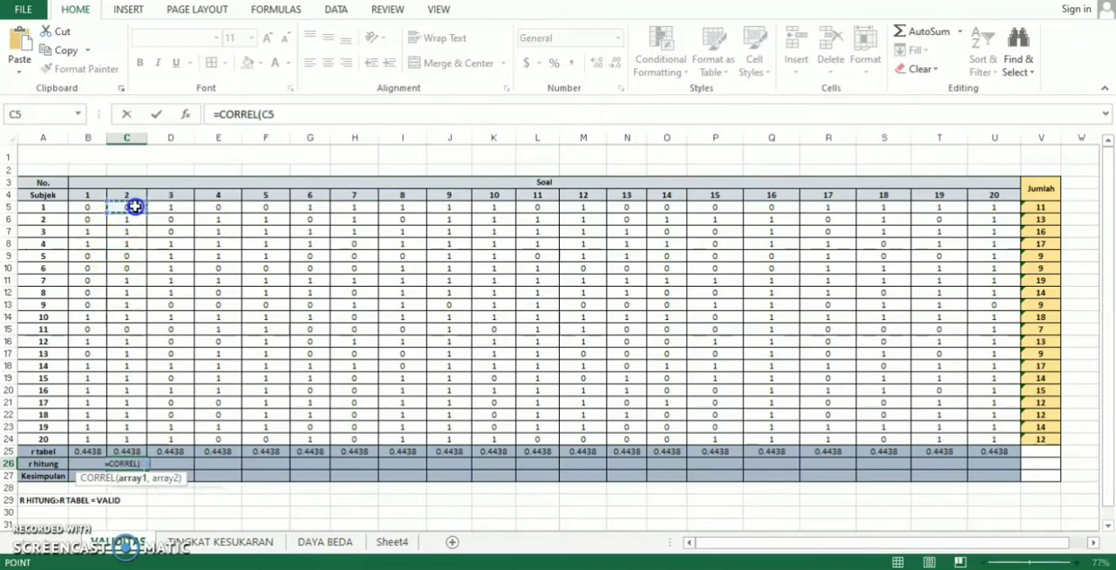
left_click_drag(135, 206, 120, 438)
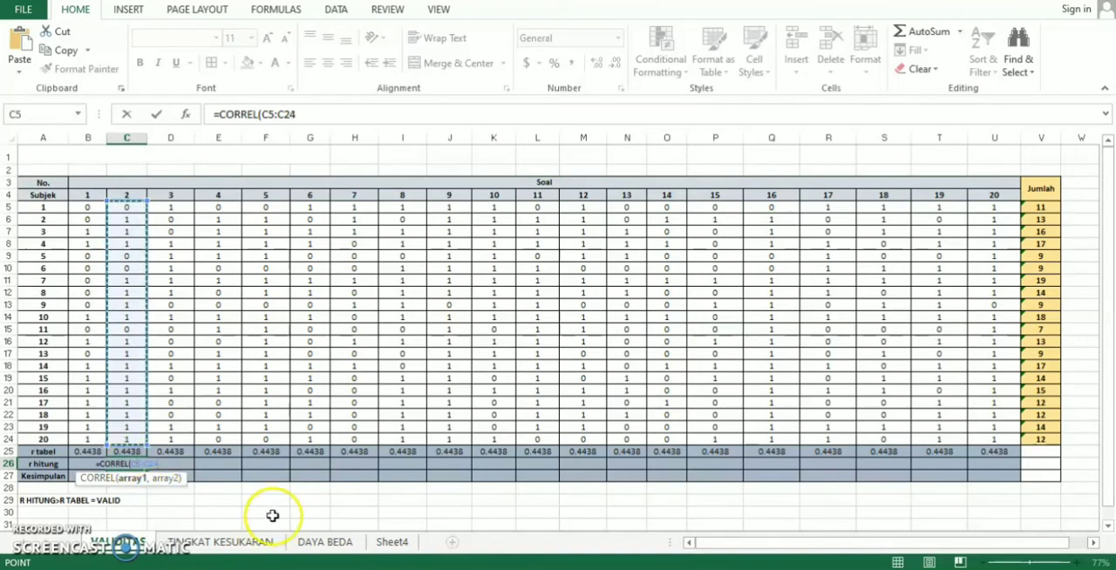
type(",")
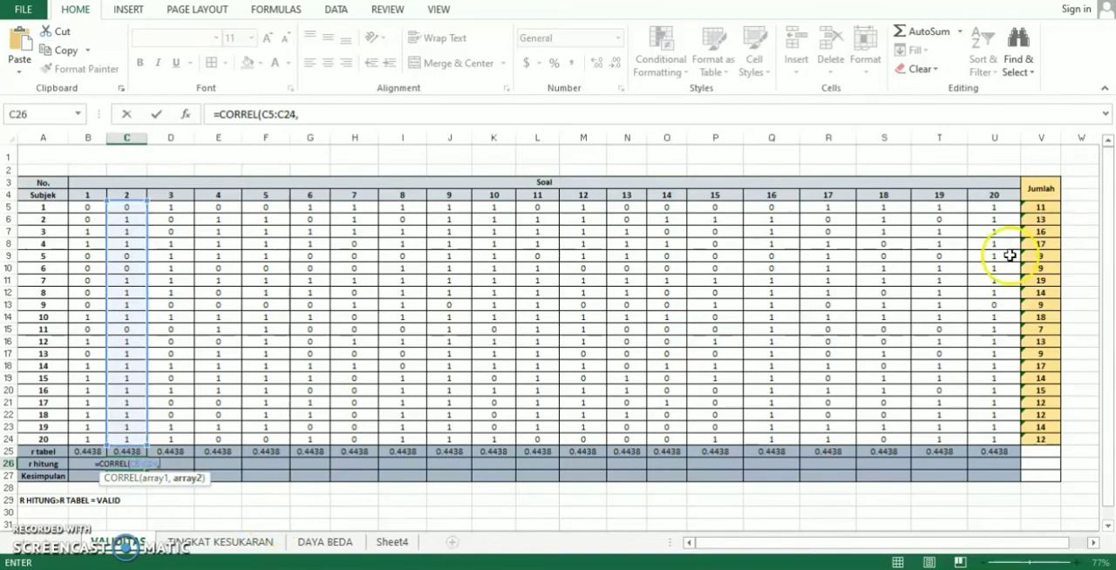
left_click_drag(1046, 209, 1040, 437)
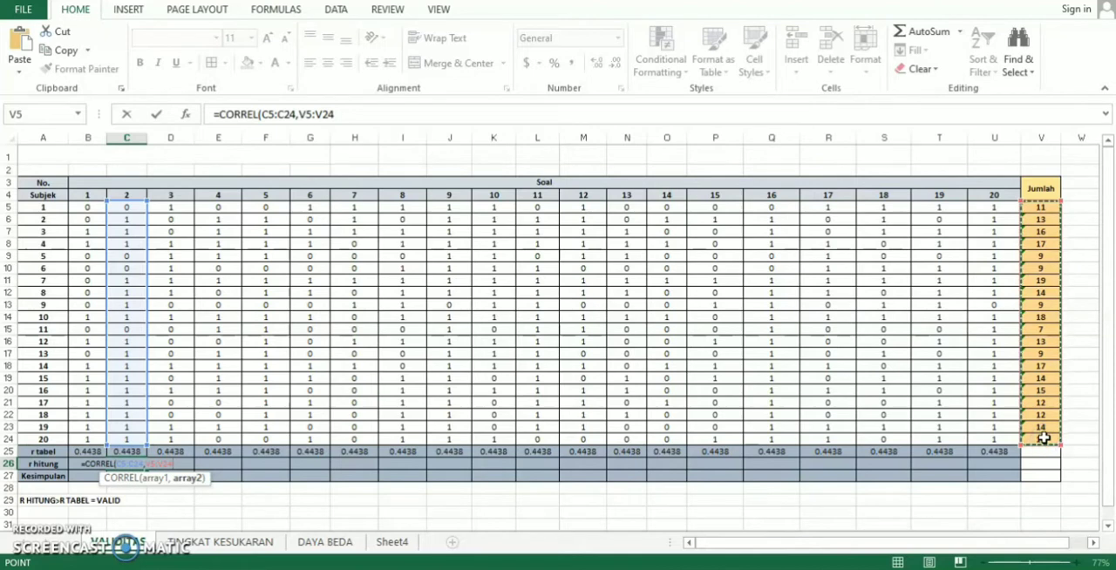
type(")")
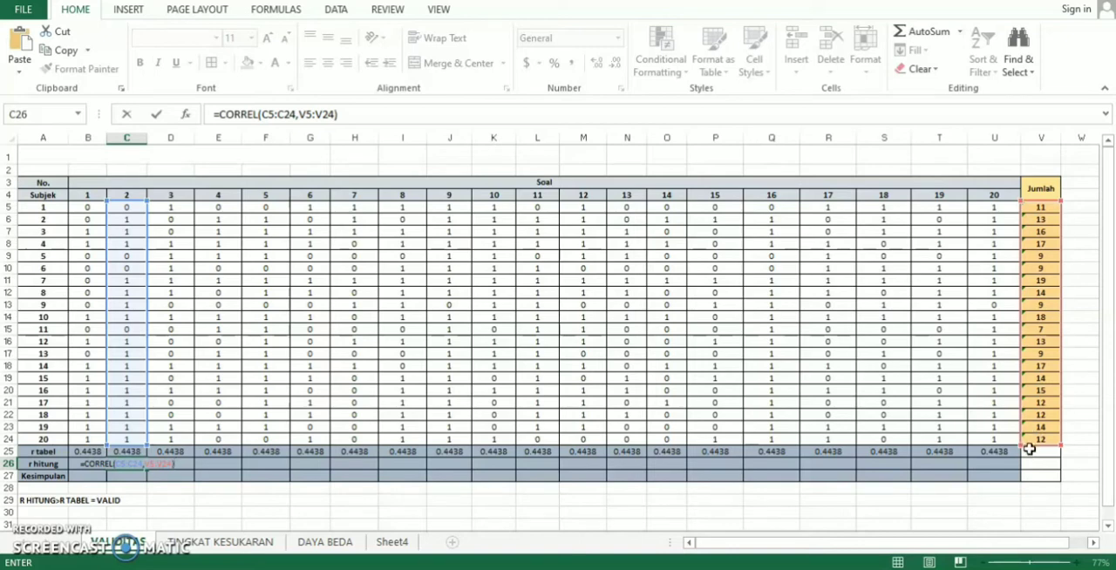
- Make the Jumlah range absolute as $V$5:$V$24 in the C26 formula and fill it across the r hitung row through U26
left_click(1058, 459)
left_click(145, 462)
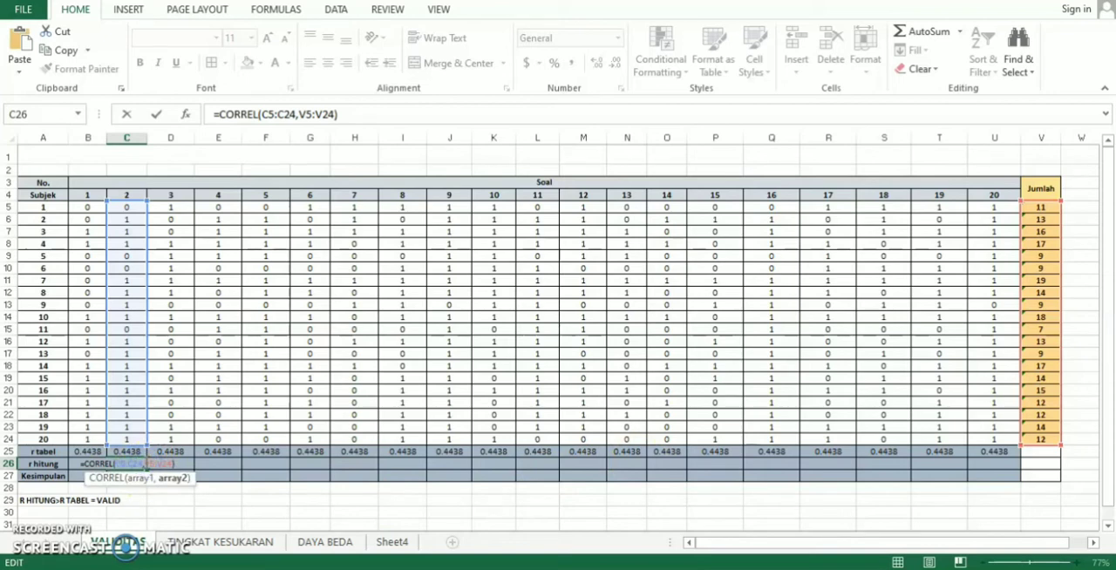
key("F4")
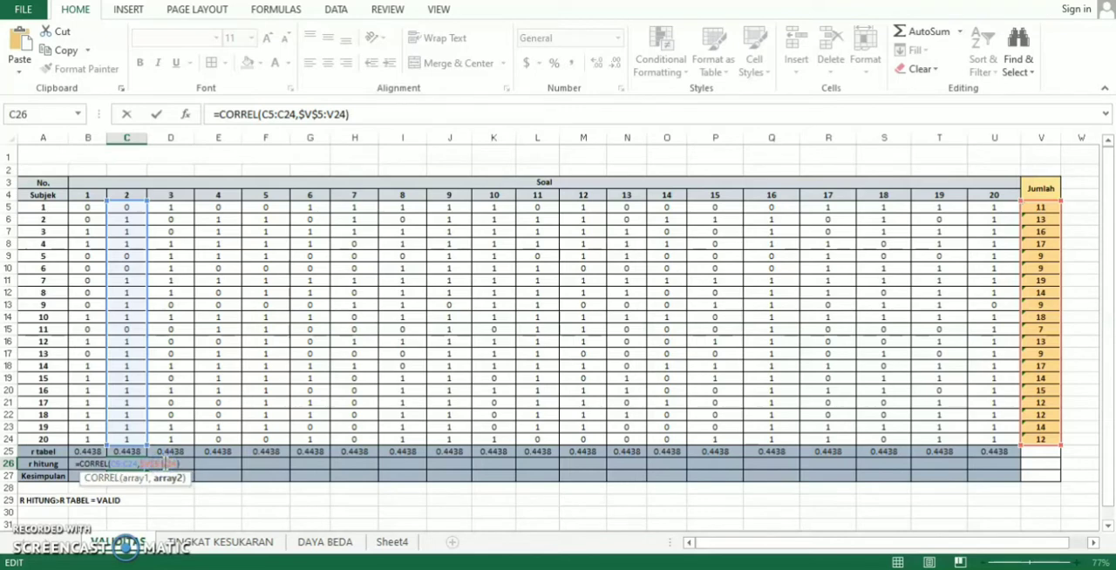
key("F4")
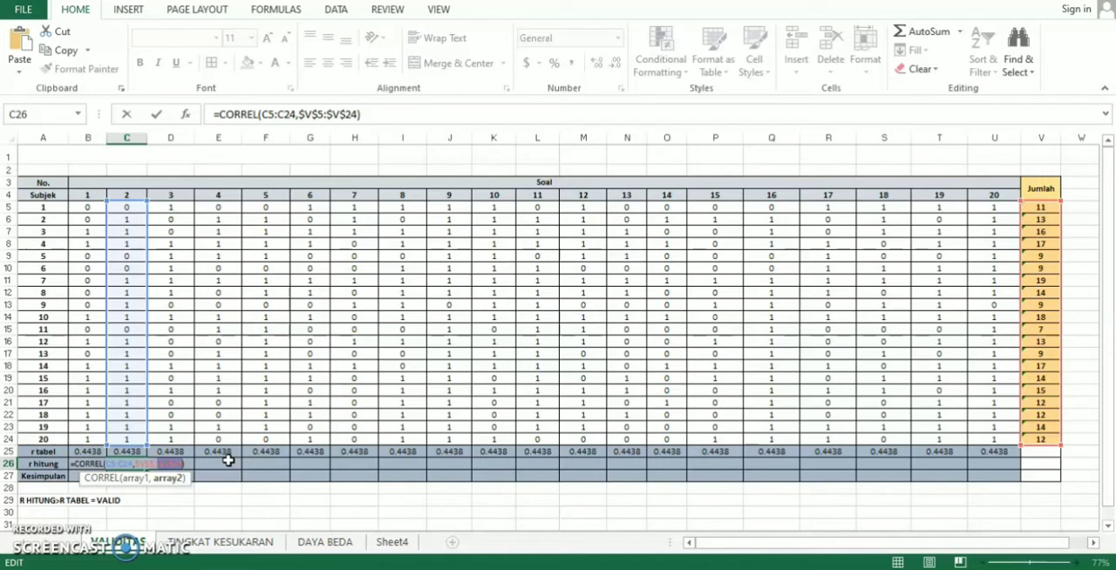
key("Return")
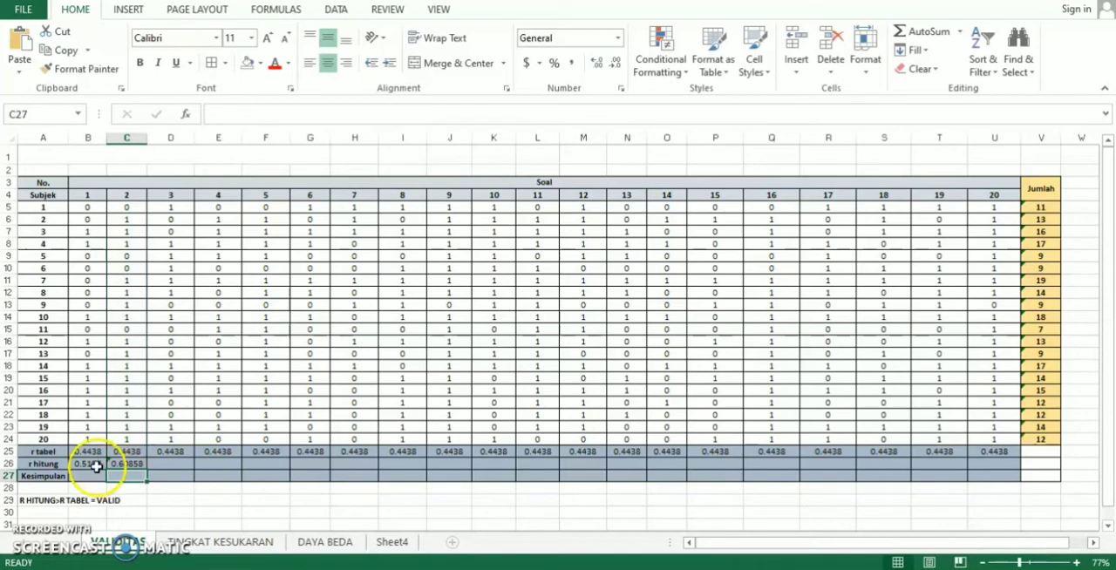
left_click(125, 463)
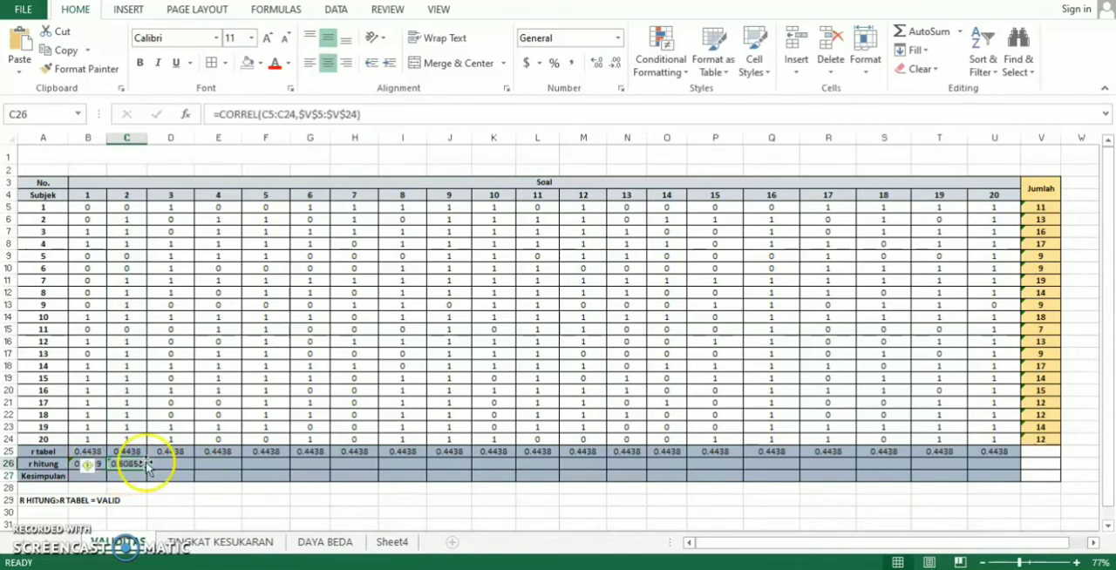
left_click_drag(147, 468, 1006, 463)
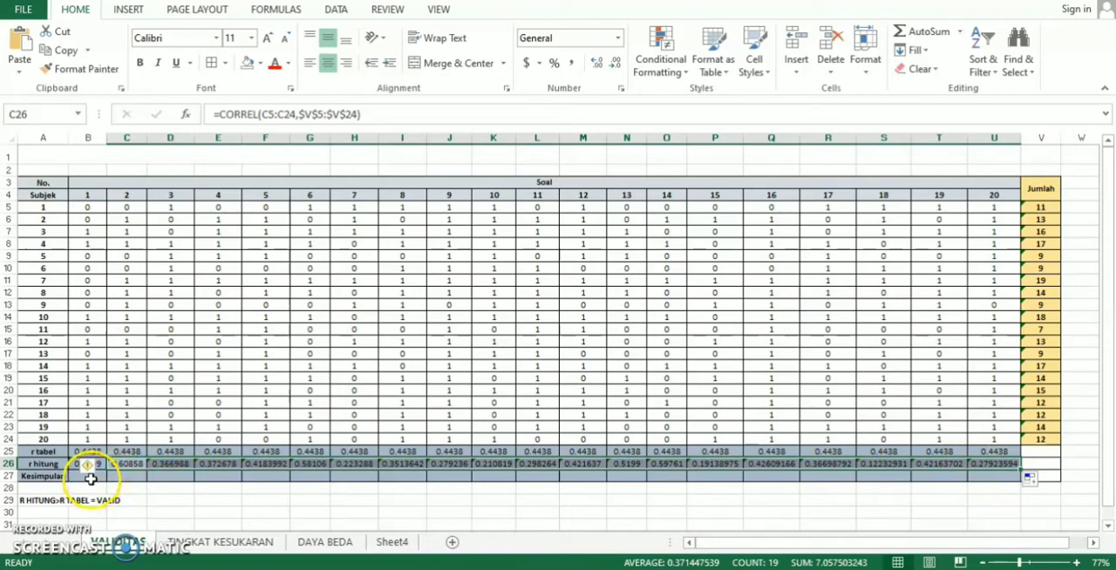
- Enter =IF(B26>B25,"valid","tidak valid") in cell B27 to give the Kesimpulan for question 1
left_click(90, 477)
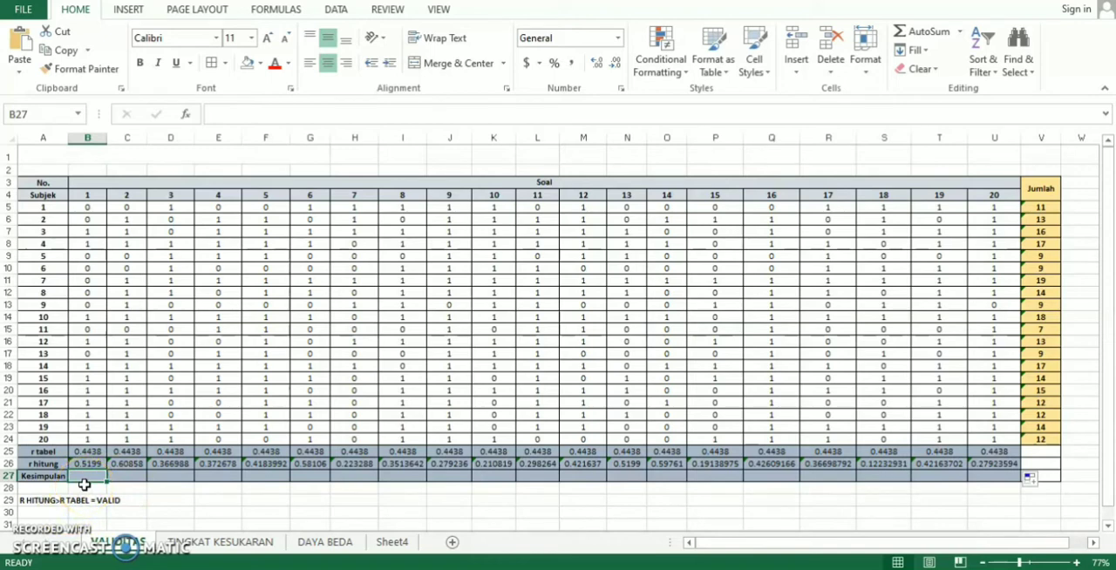
type("=")
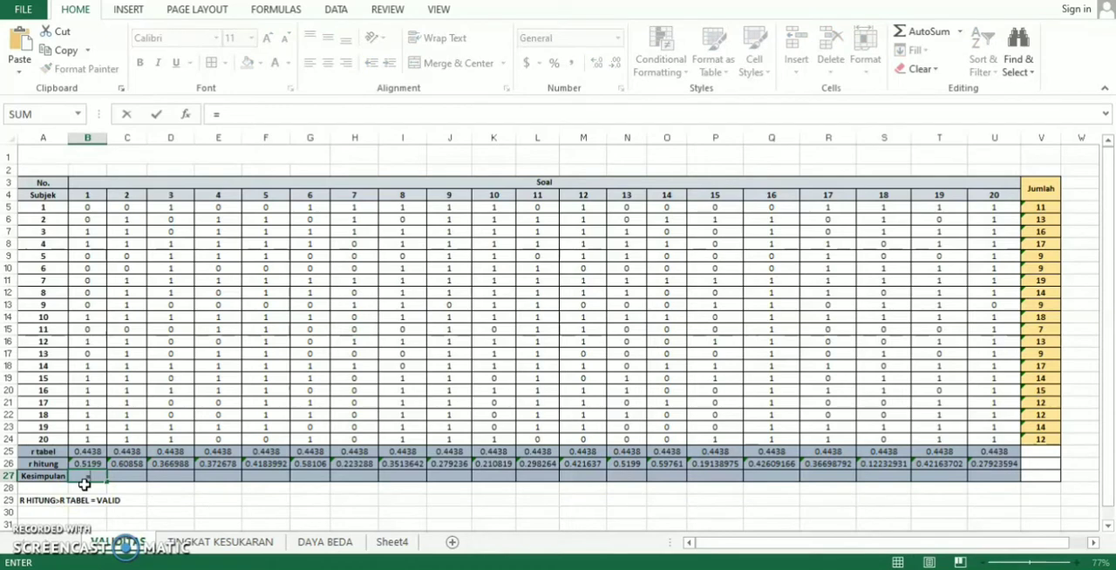
type("IF")
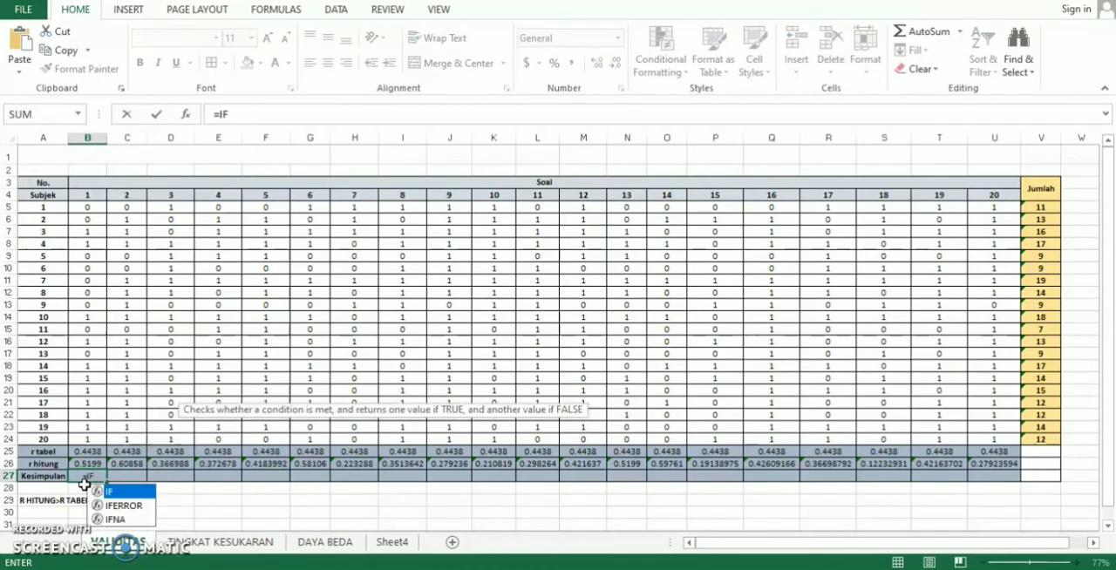
type("(")
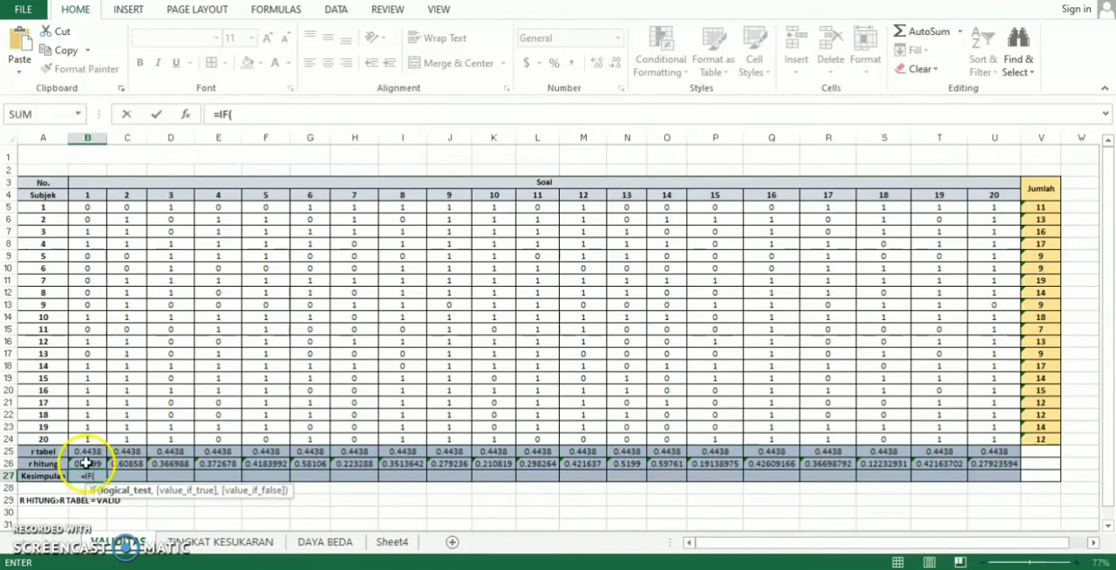
left_click(87, 464)
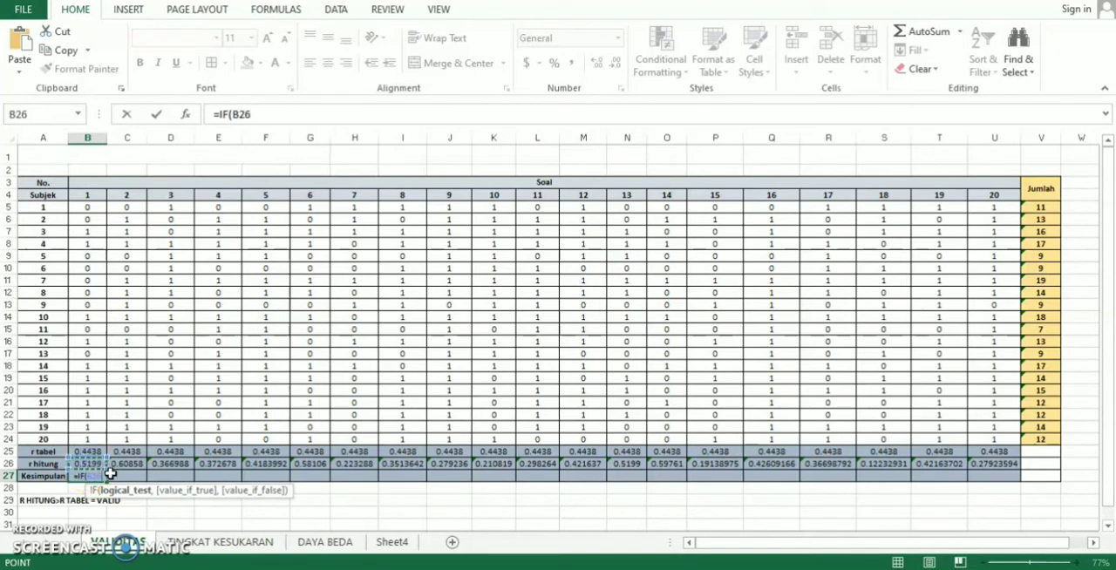
type(">")
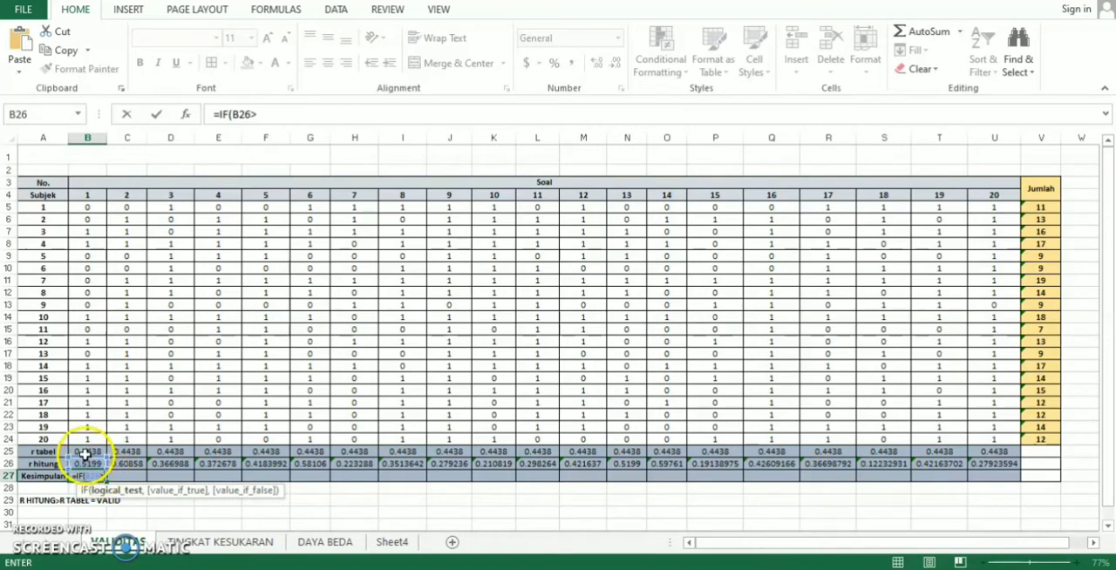
left_click(85, 450)
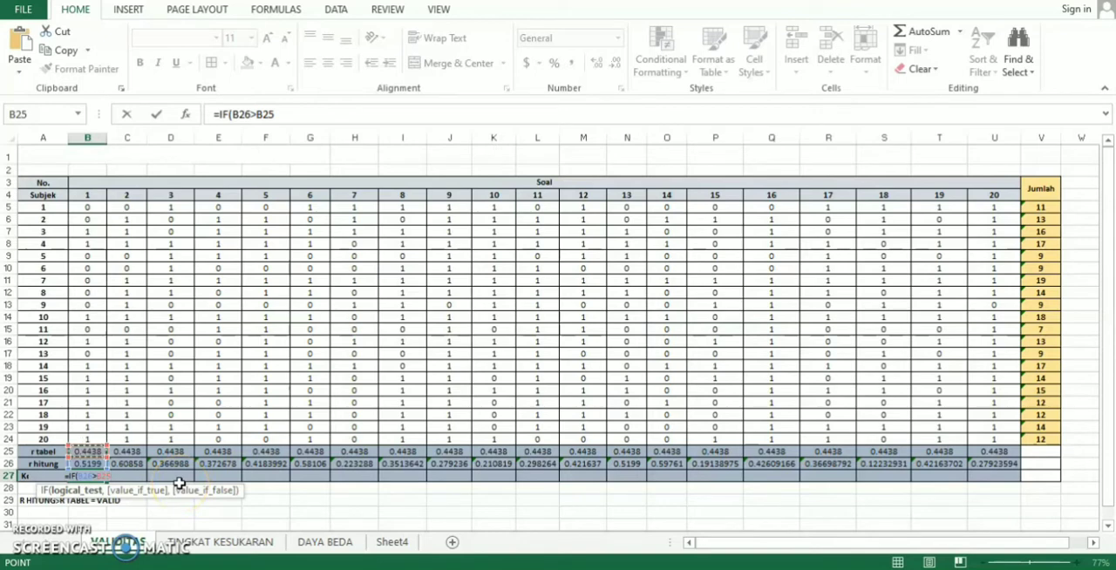
type(",")
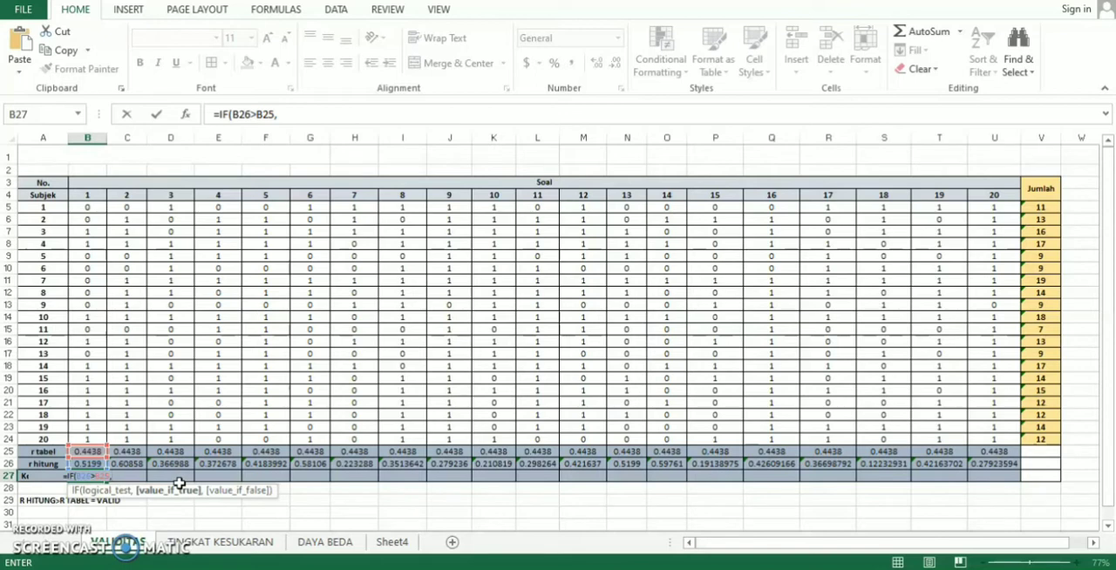
type("\"")
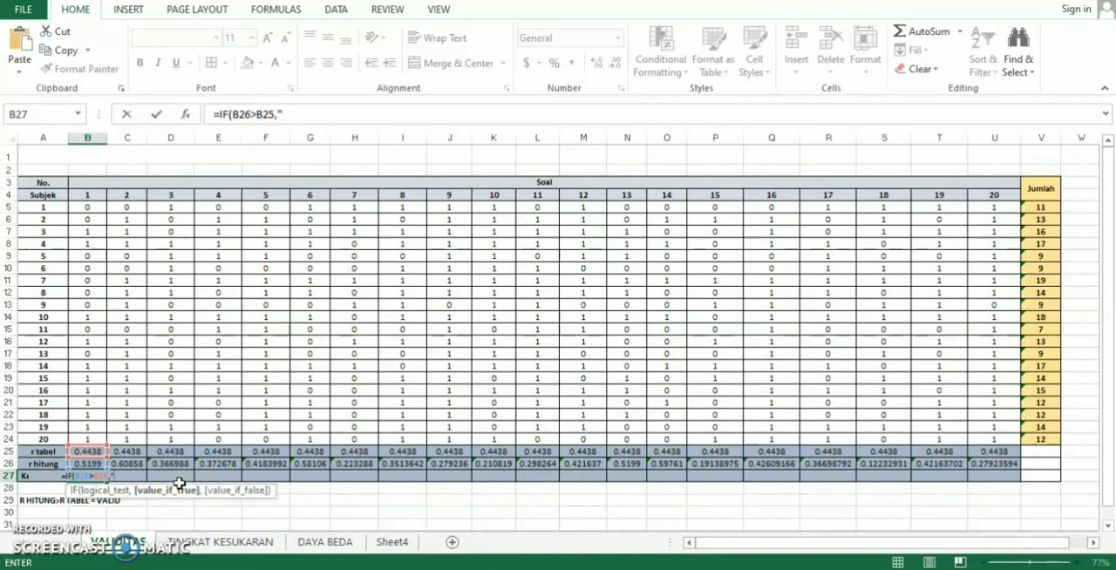
type("v")
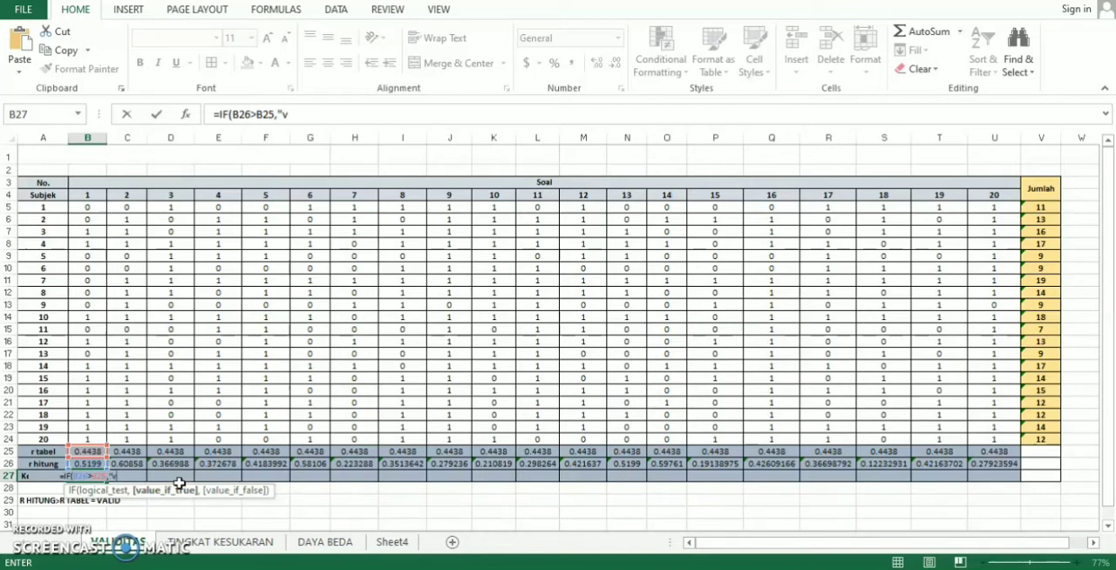
type("alid")
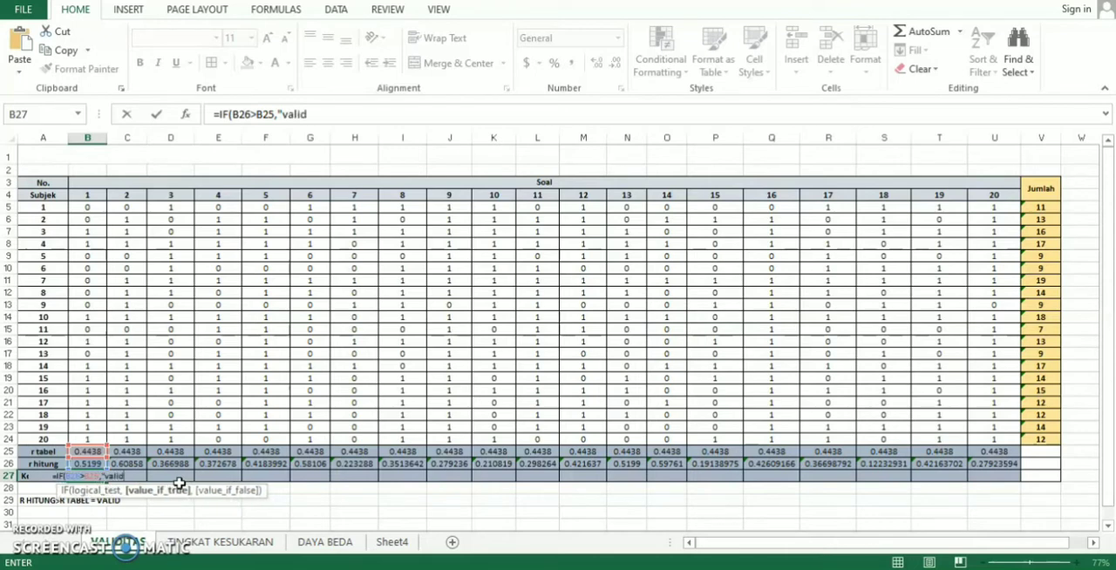
type("\"")
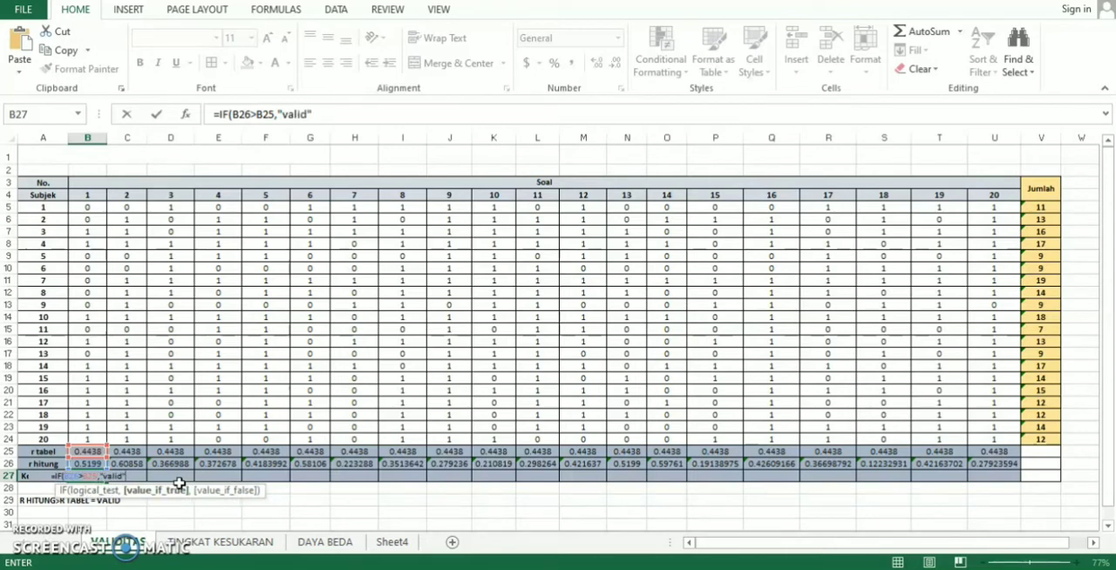
type(",")
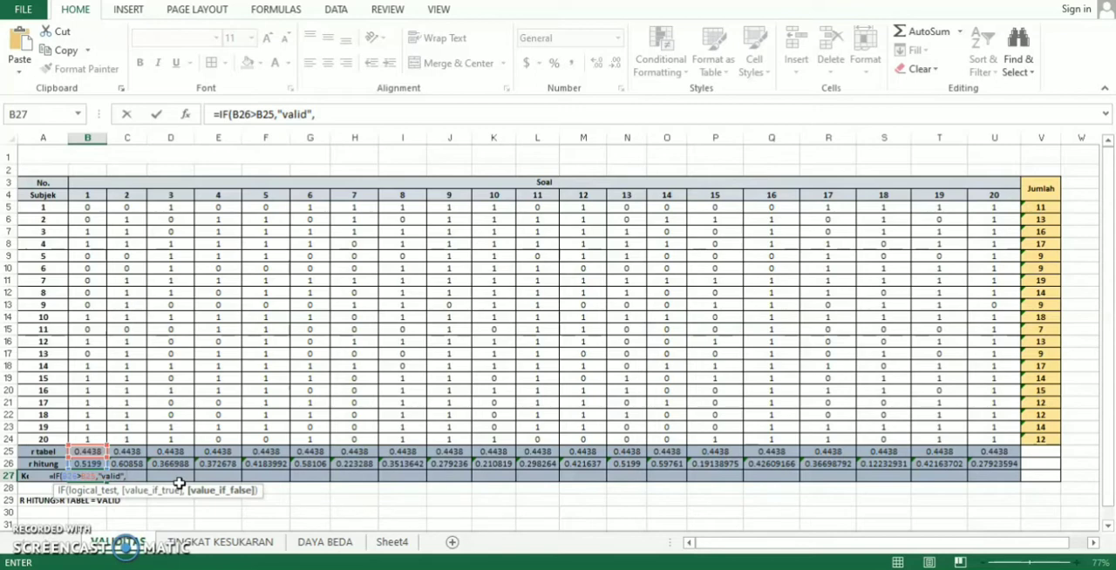
type("\"")
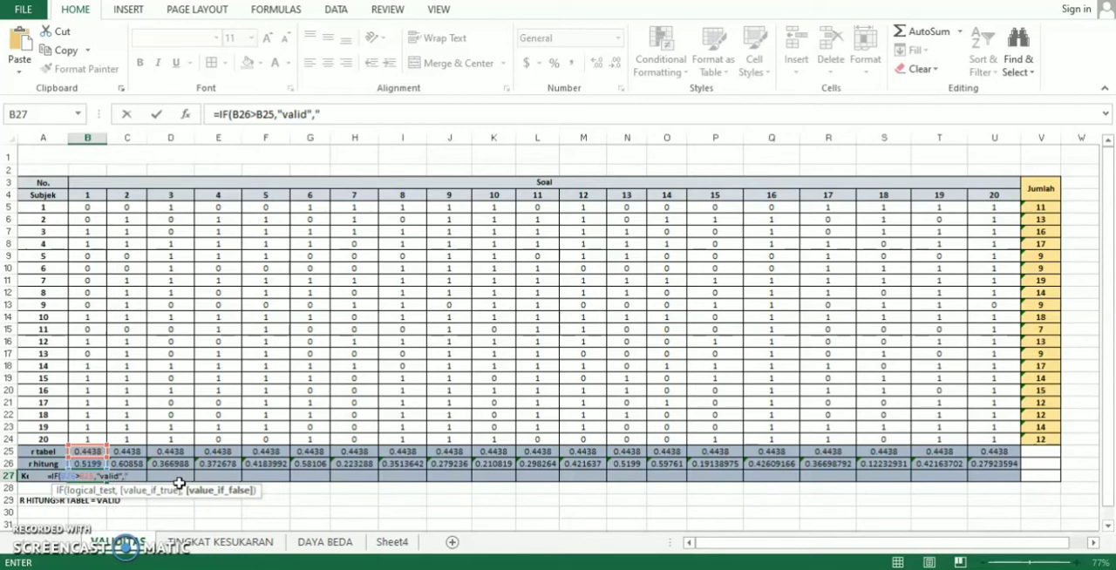
type("tidak")
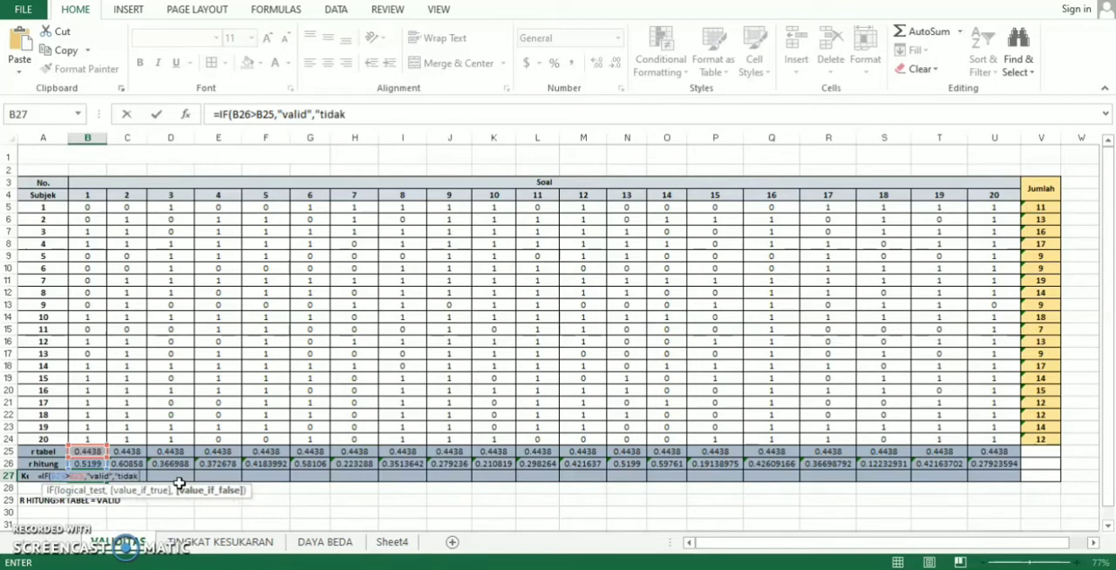
type(" valid")
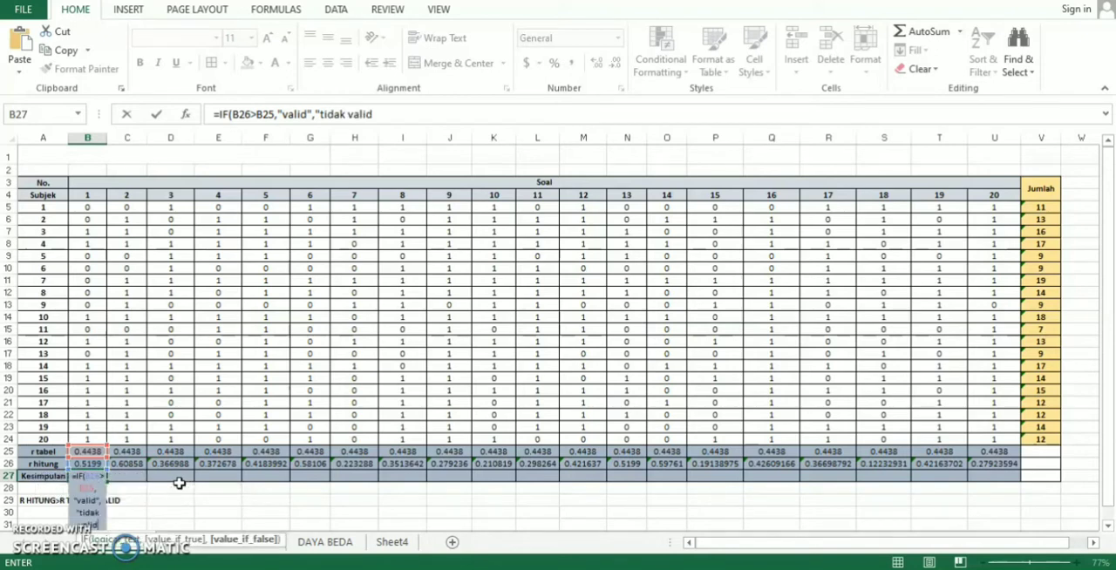
type("\")")
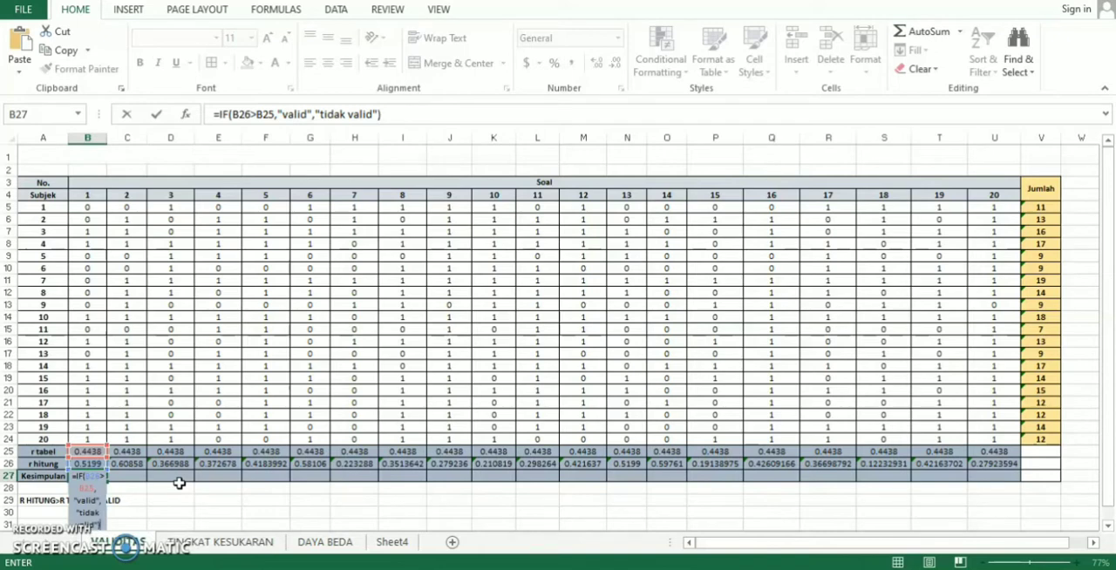
key("Return")
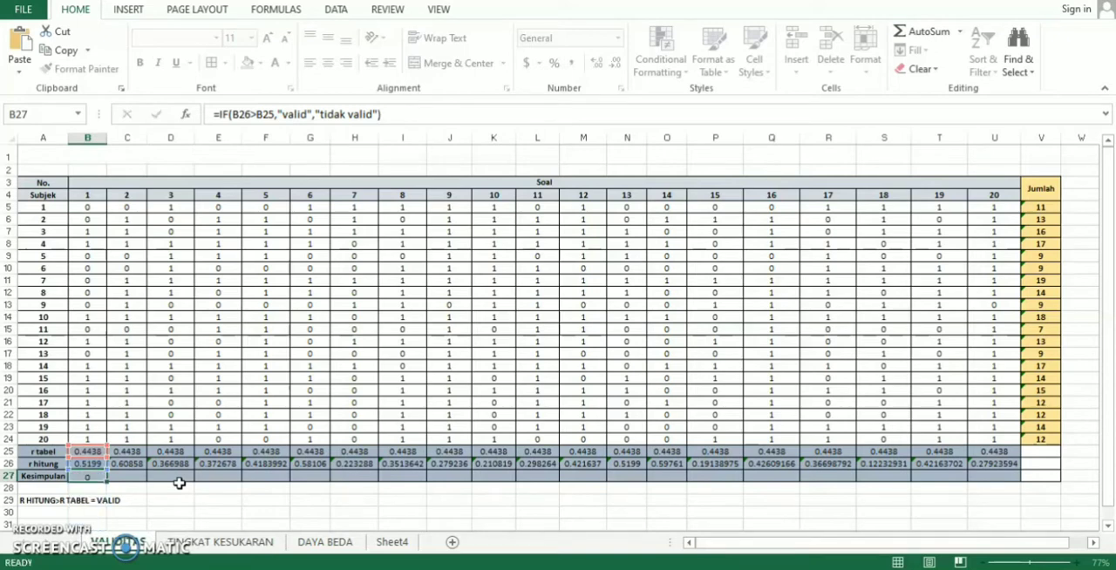
left_click(87, 476)
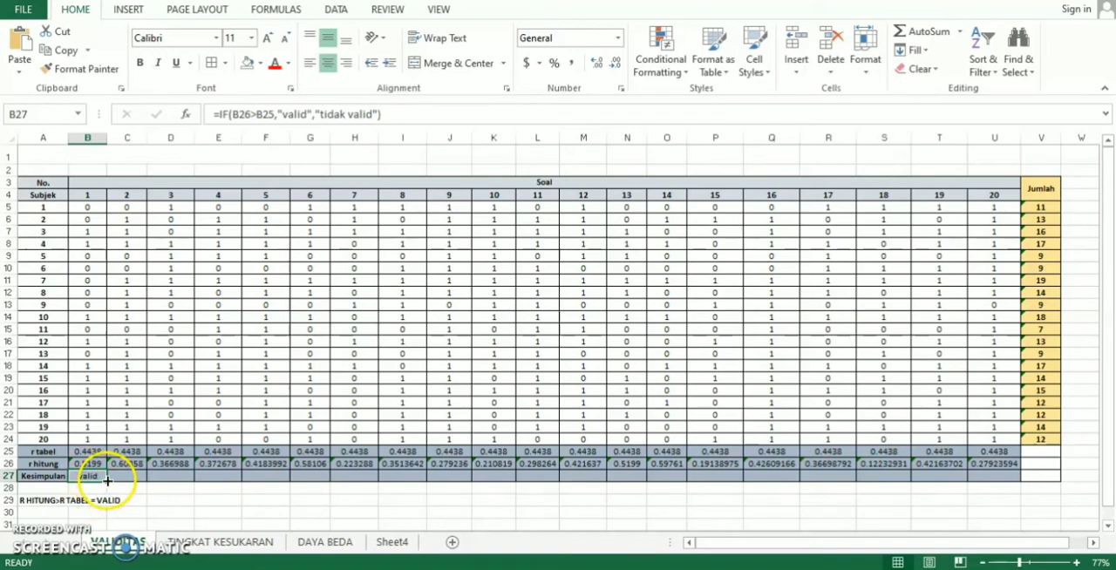
- Fill the Kesimpulan formula from B27 across the row through U27
left_click_drag(106, 480, 1003, 478)
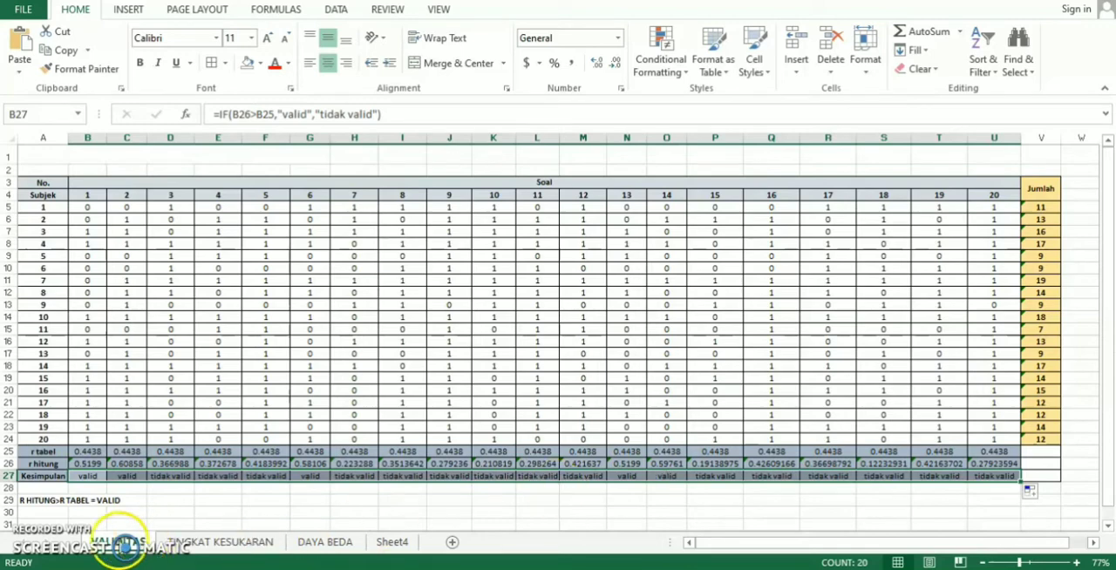
- On the TINGKAT KESUKARAN sheet, enter =SUM(B5:U5) in V5 for subject 1's JUMLAH and fill it down through V24
left_click(220, 541)
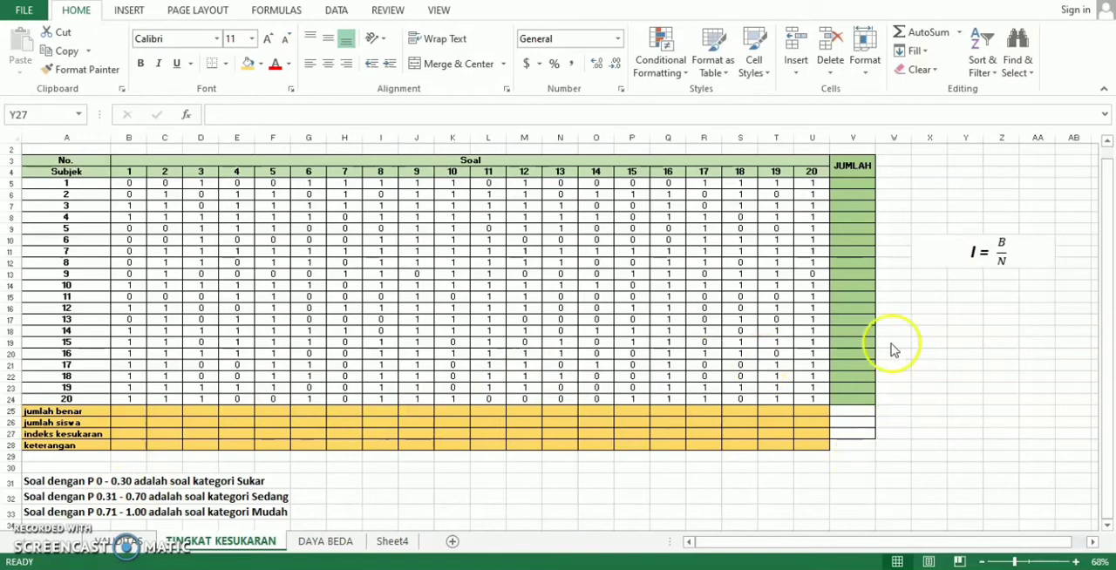
left_click(854, 183)
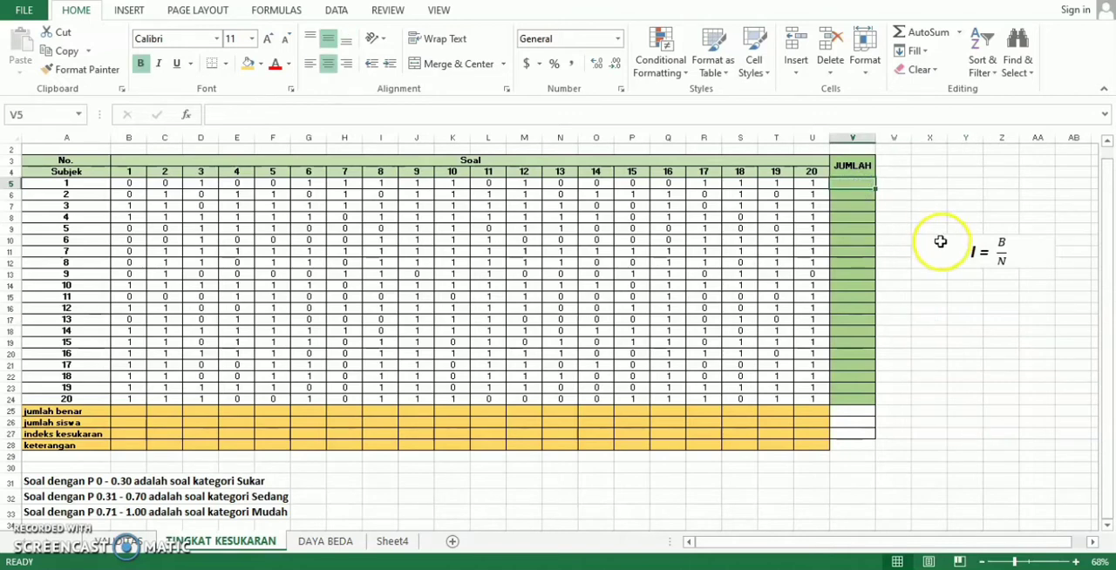
type("=")
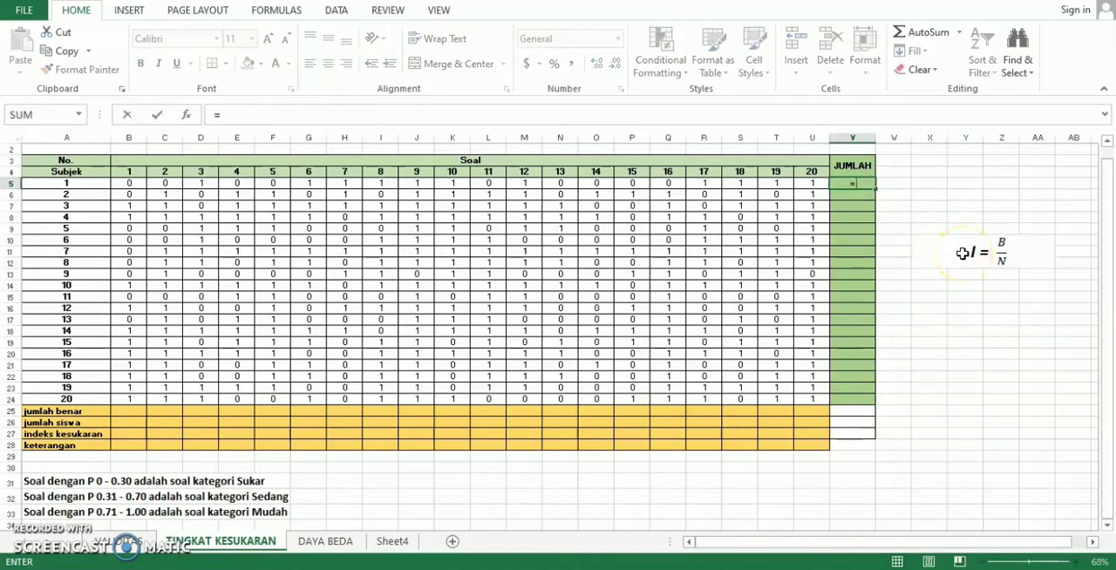
type("SUM")
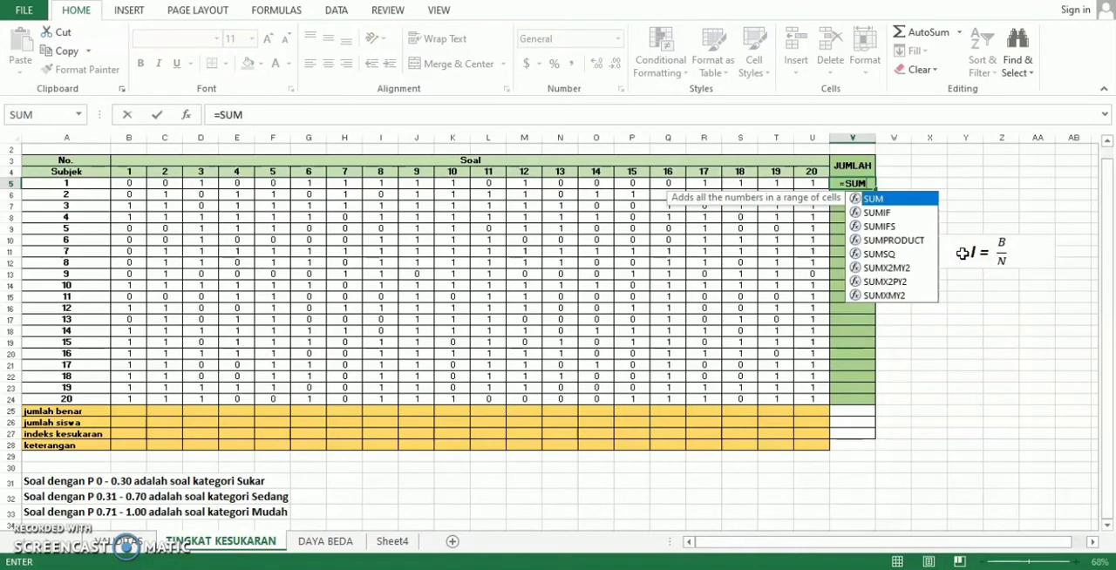
type("(")
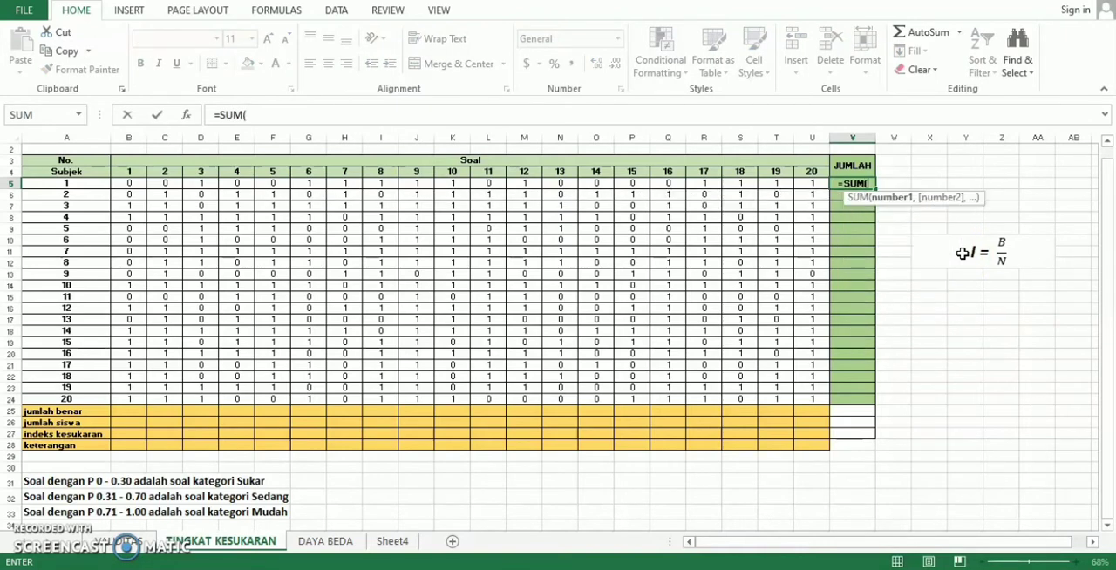
left_click(123, 181)
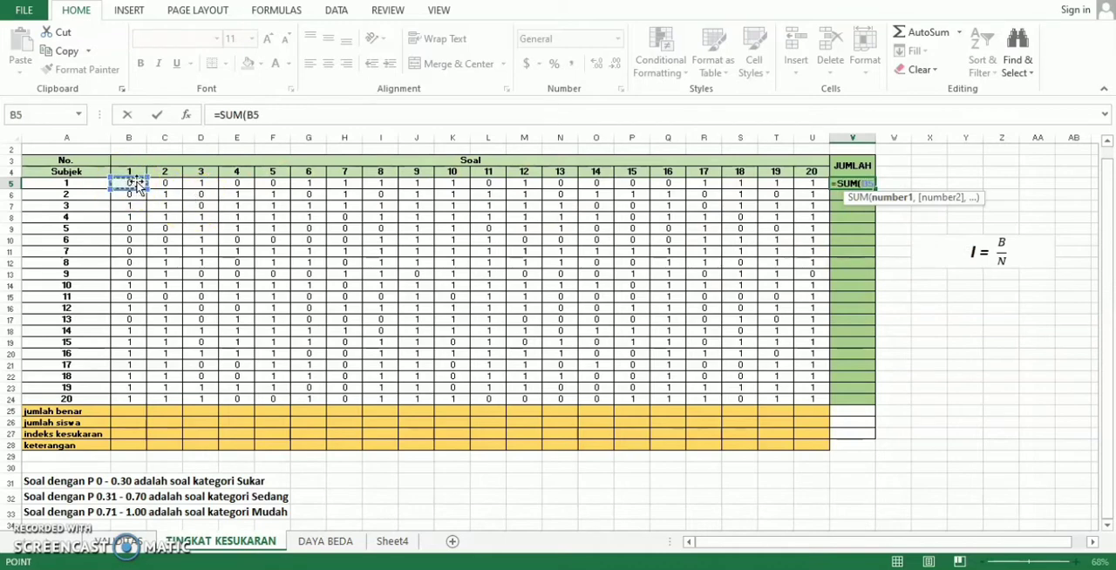
left_click_drag(137, 183, 393, 184)
left_click_drag(453, 183, 803, 183)
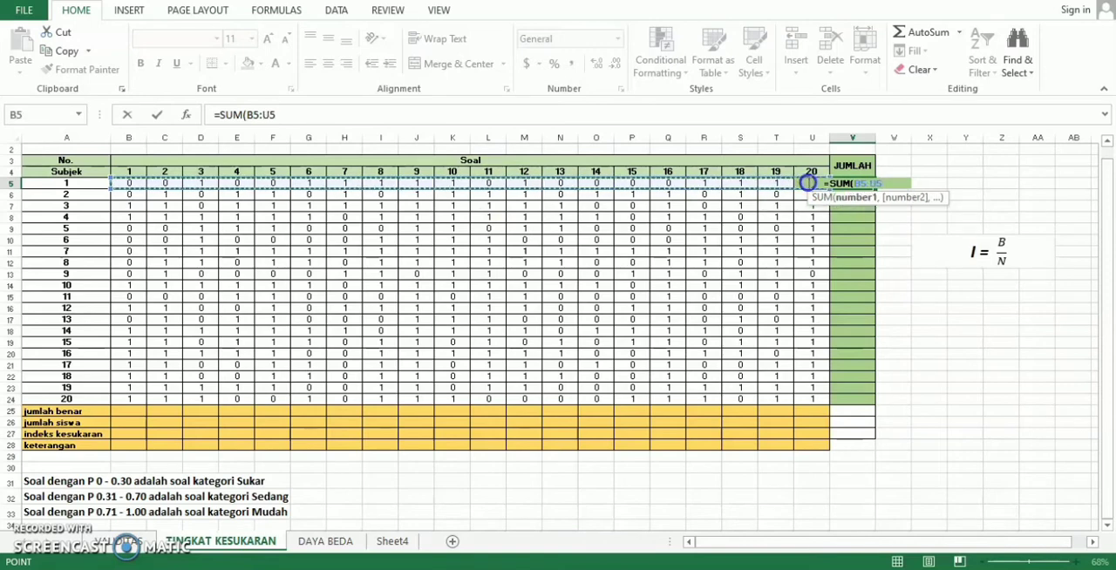
type(")")
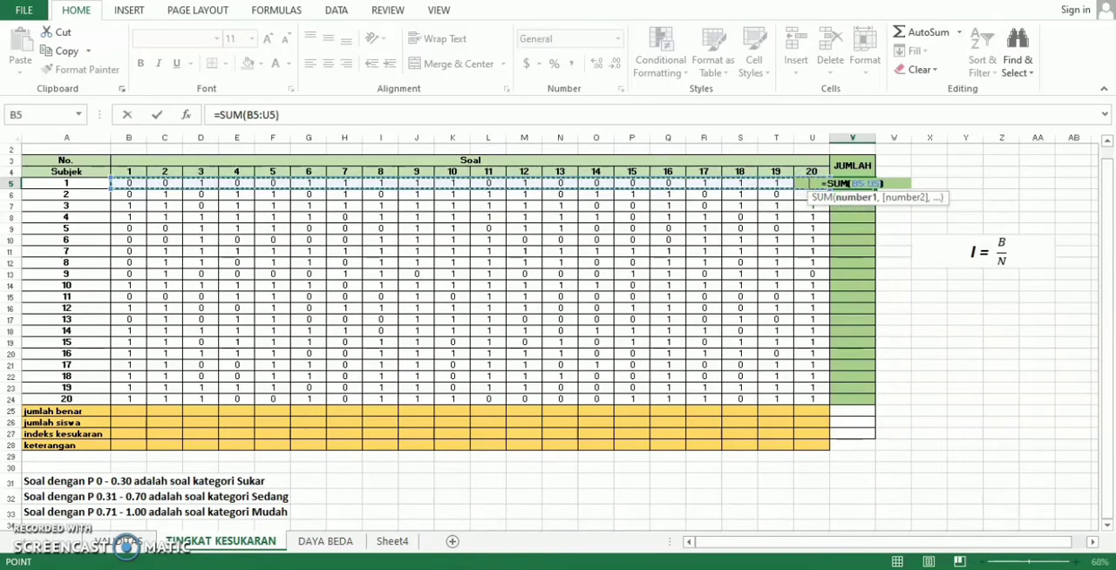
key("Return")
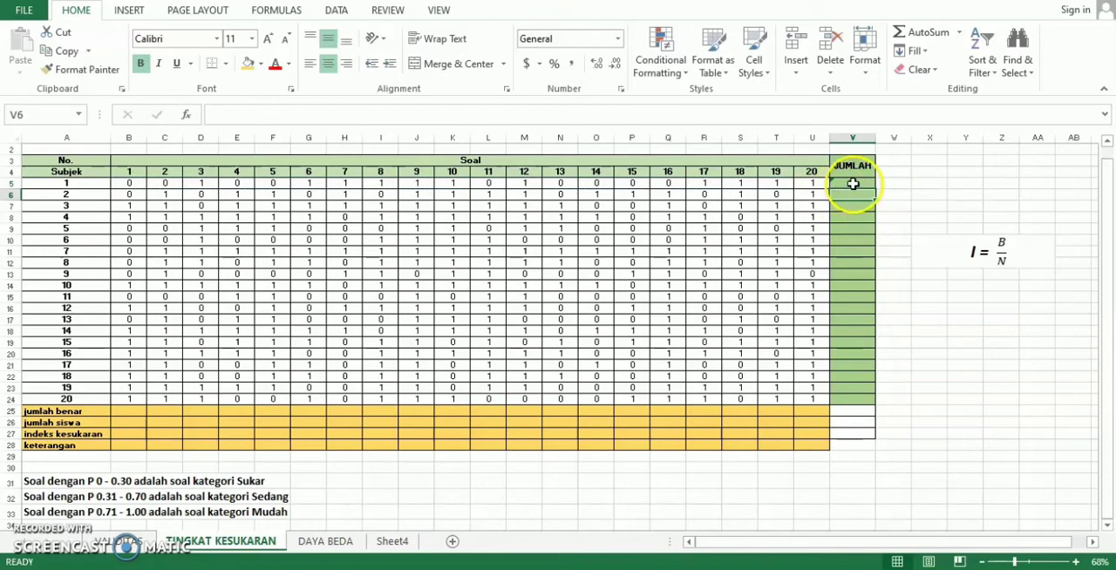
left_click(852, 183)
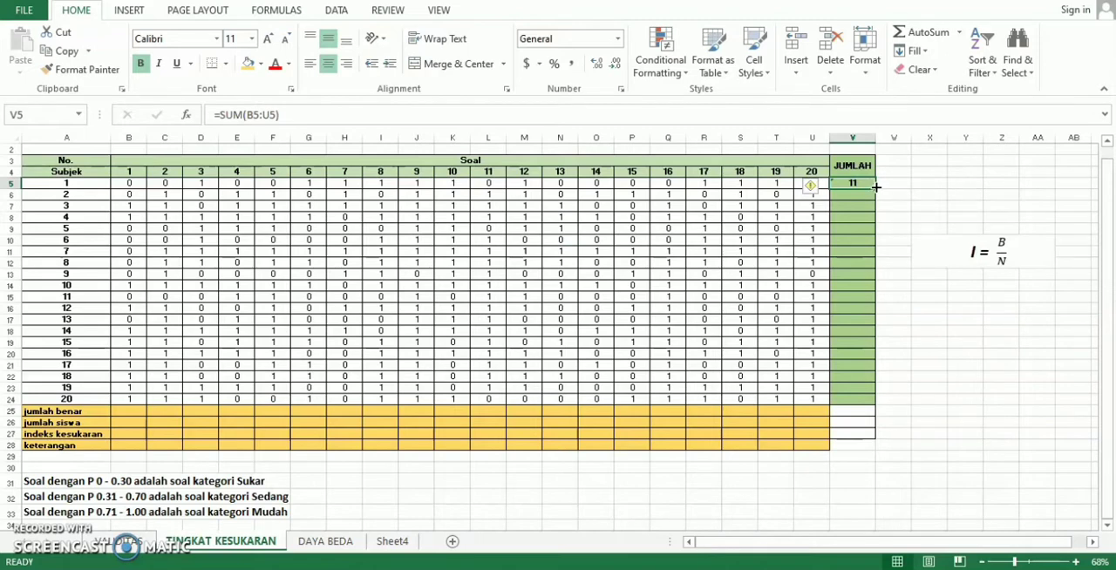
left_click_drag(875, 187, 863, 400)
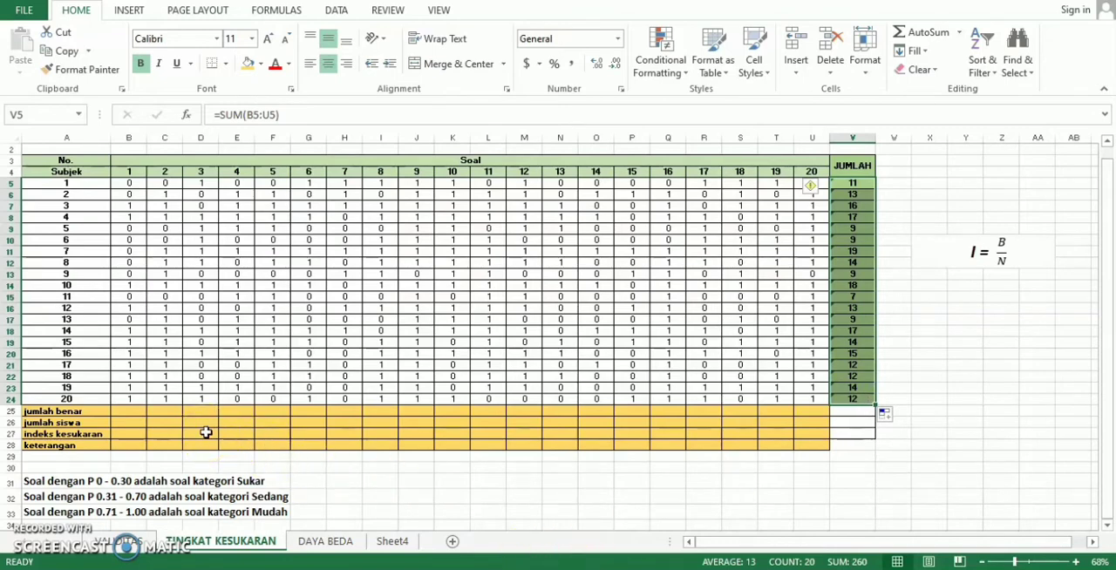
- Enter =SUM(B5:B24) in B25 for question 1's jumlah benar and fill it across through U25
left_click(132, 412)
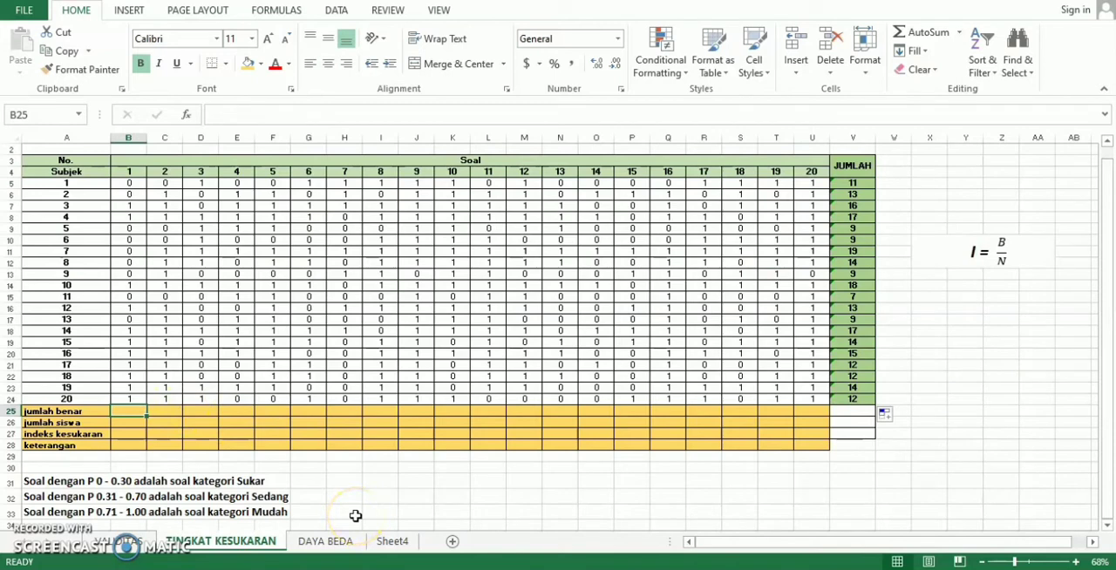
type("=SU")
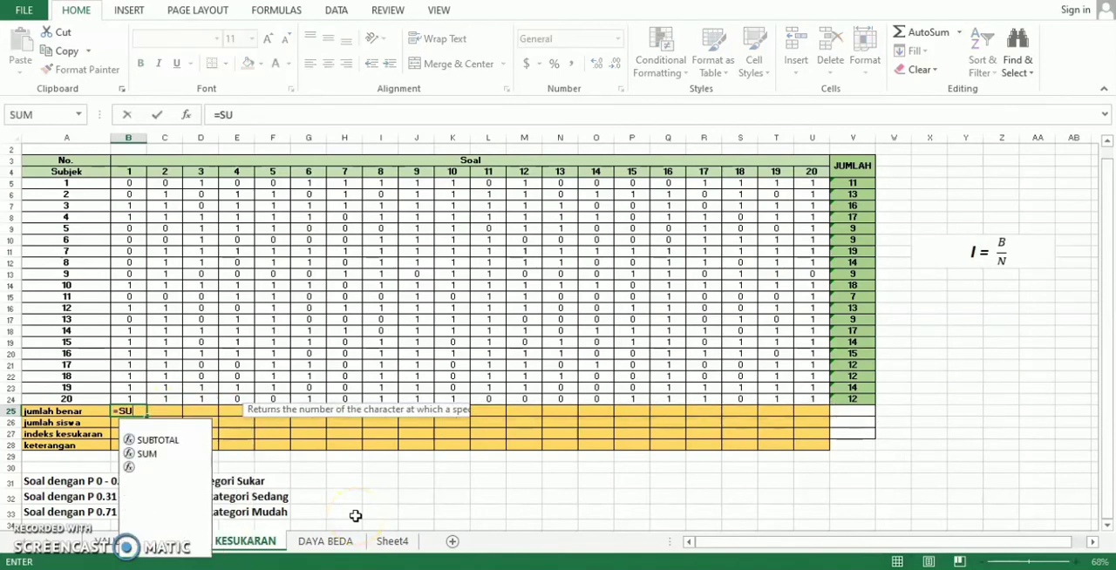
type("M(")
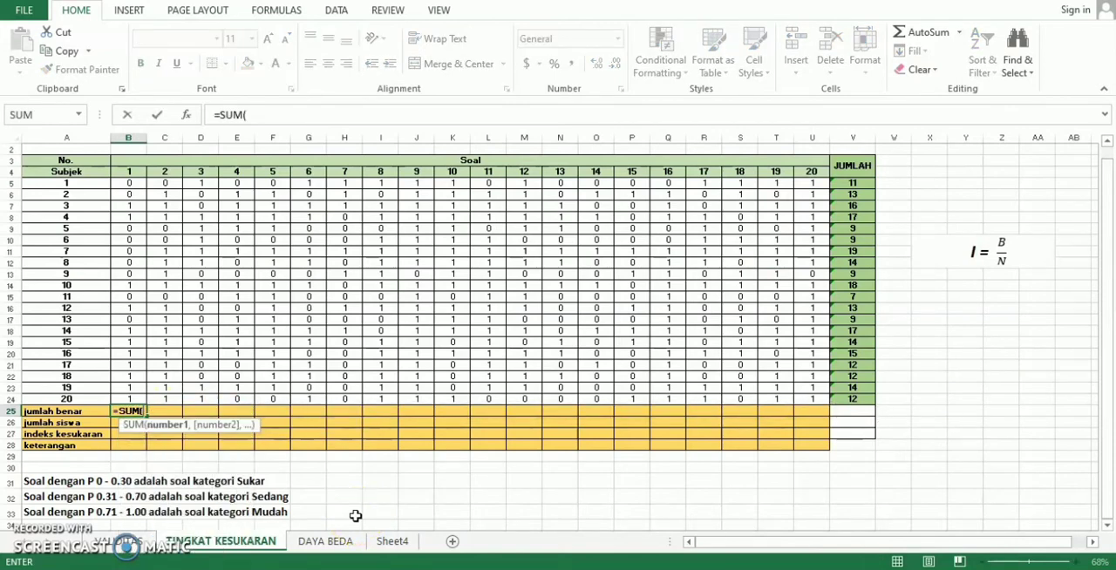
left_click(130, 183)
left_click_drag(130, 184, 125, 399)
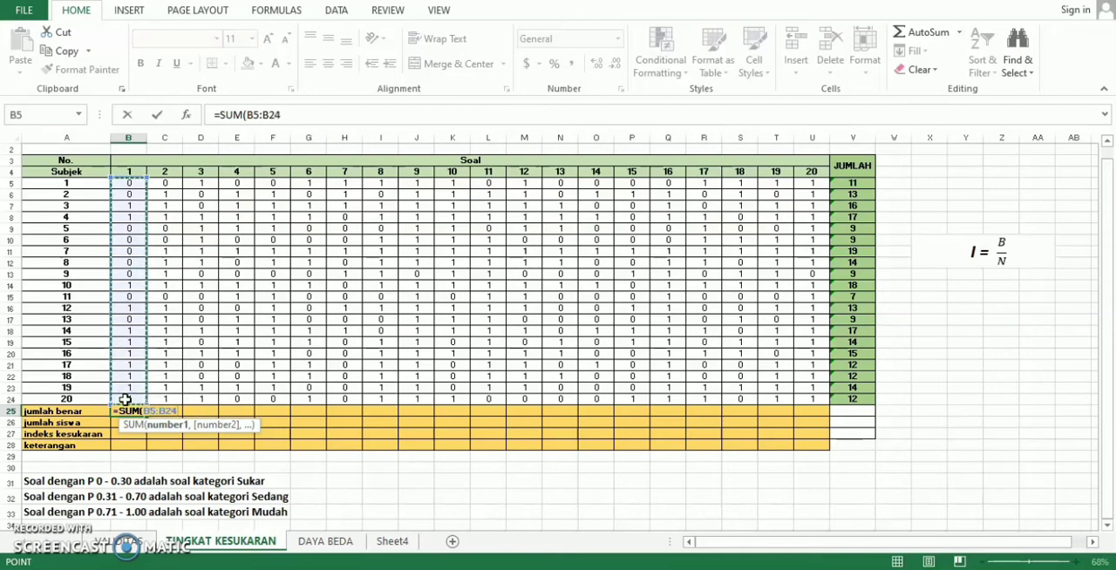
type(")")
key("Return")
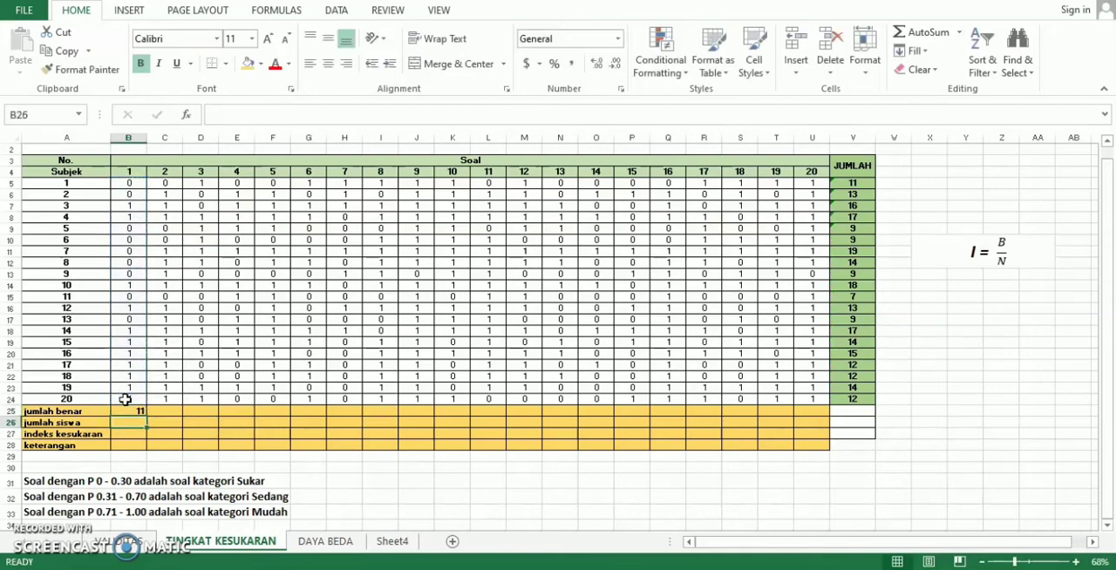
left_click(127, 410)
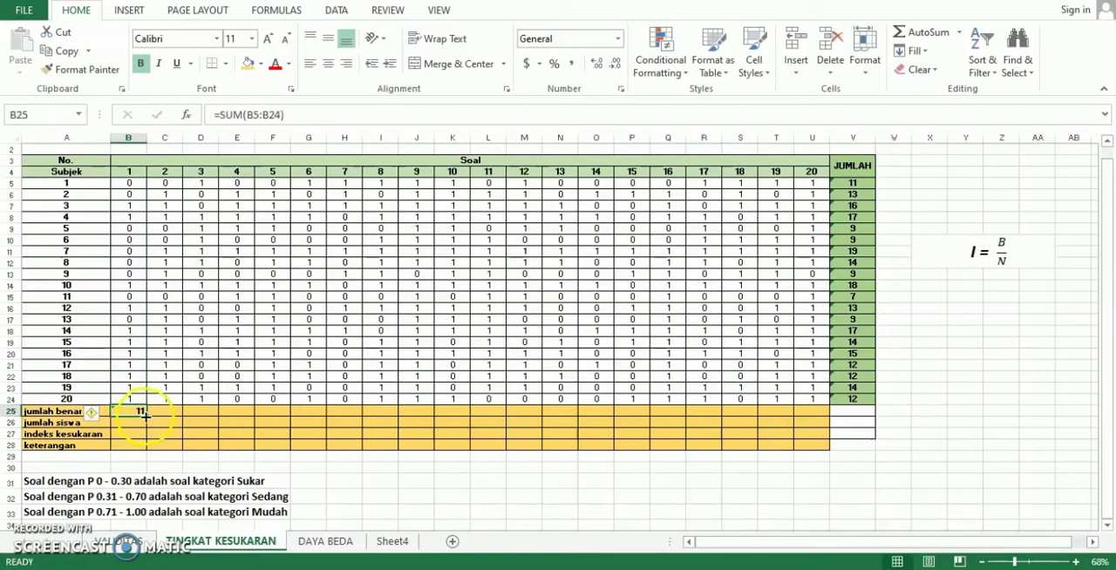
left_click_drag(145, 415, 814, 438)
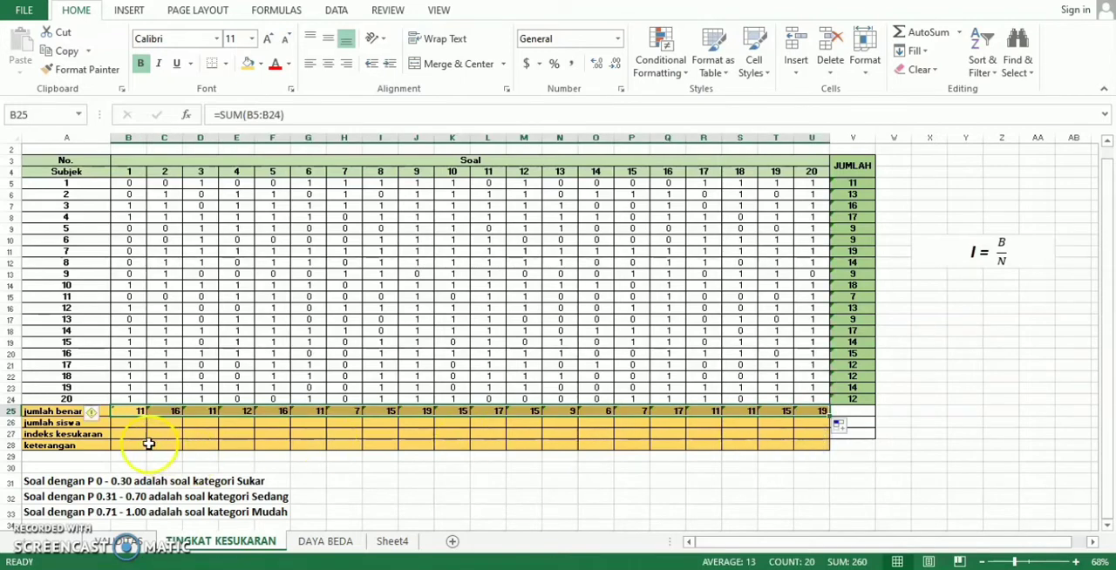
- Enter =20 as the jumlah siswa in B26 and fill it across through U26
left_click(134, 425)
type("=")
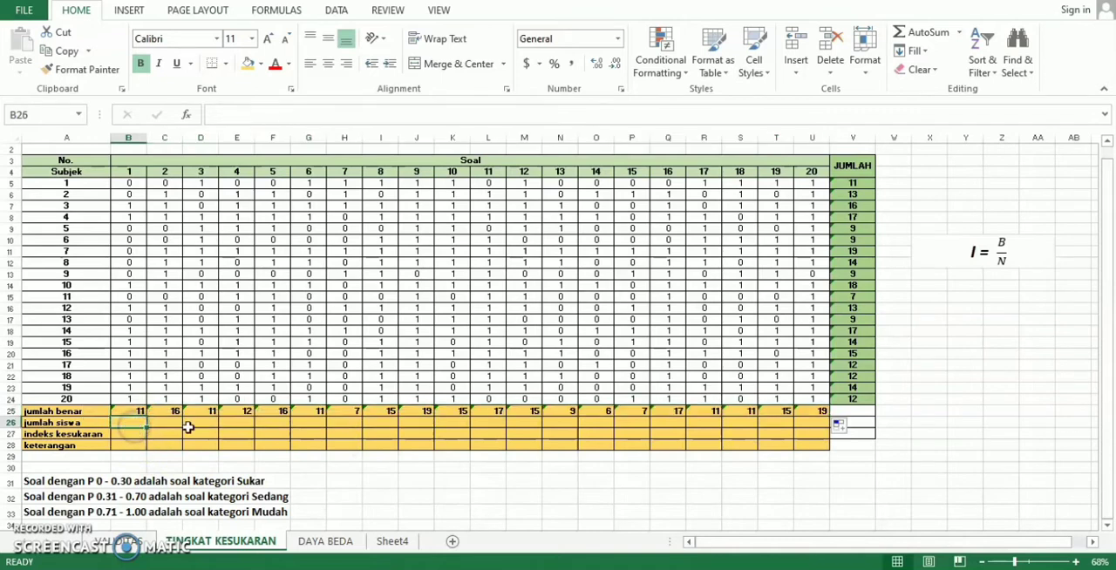
type("20")
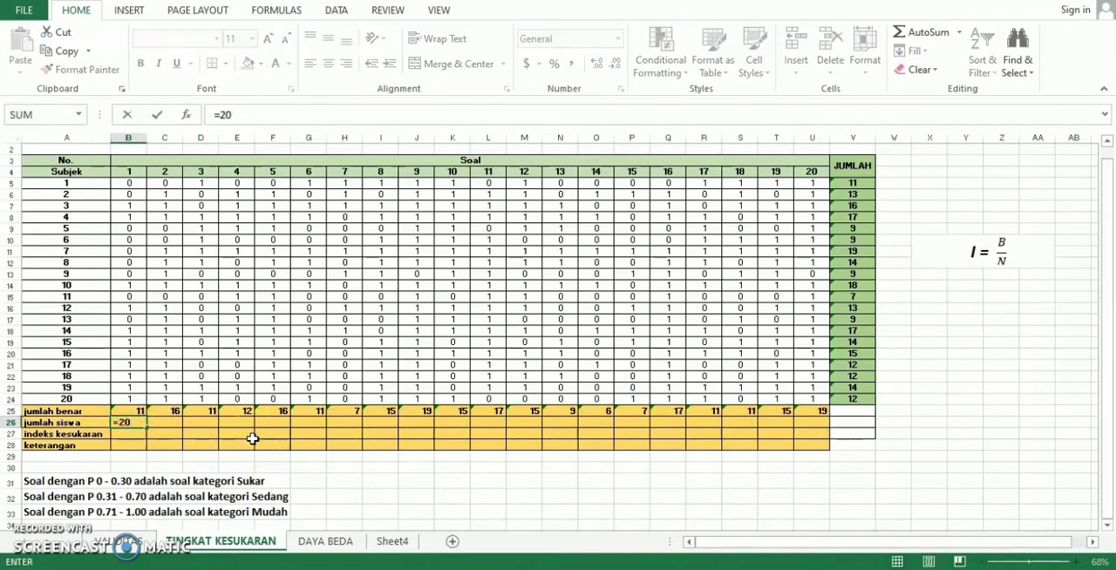
key("ctrl+Return")
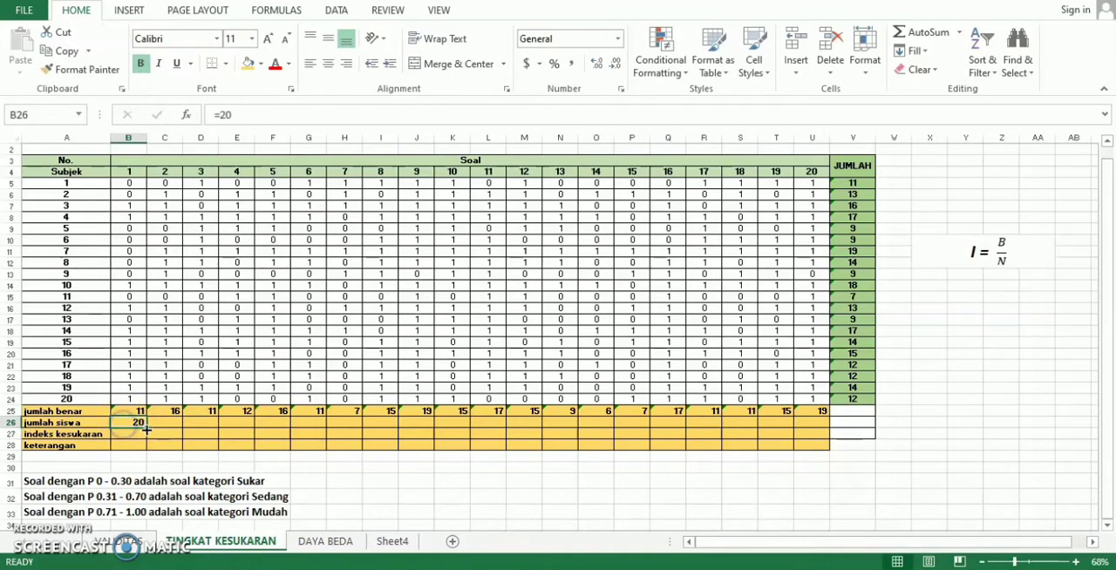
left_click_drag(146, 428, 815, 438)
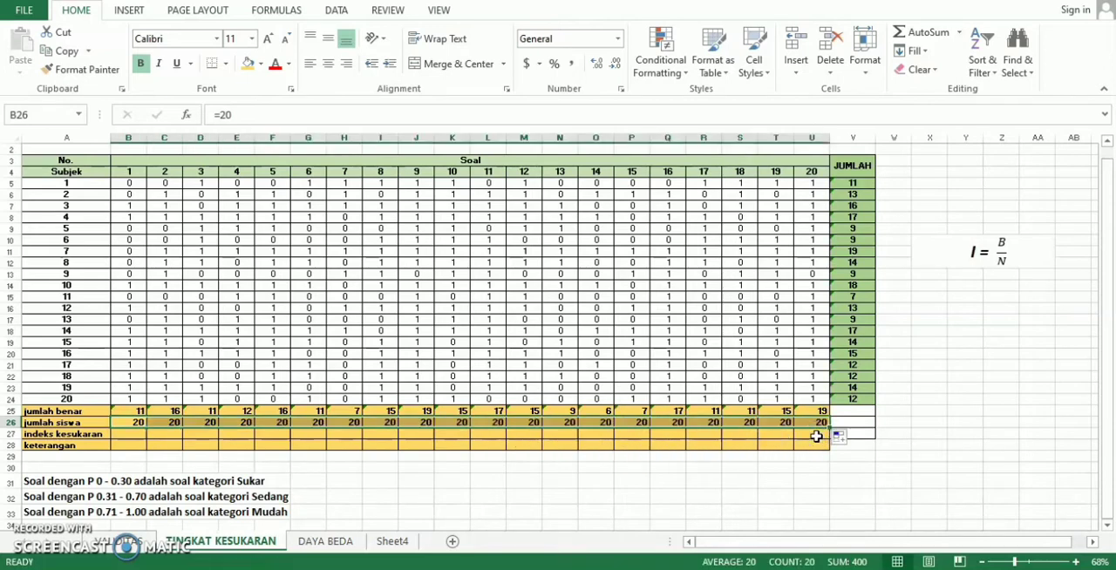
- Compute the indeks kesukaran with =B25/$B$26 in B27 and fill it across through U27
left_click(138, 435)
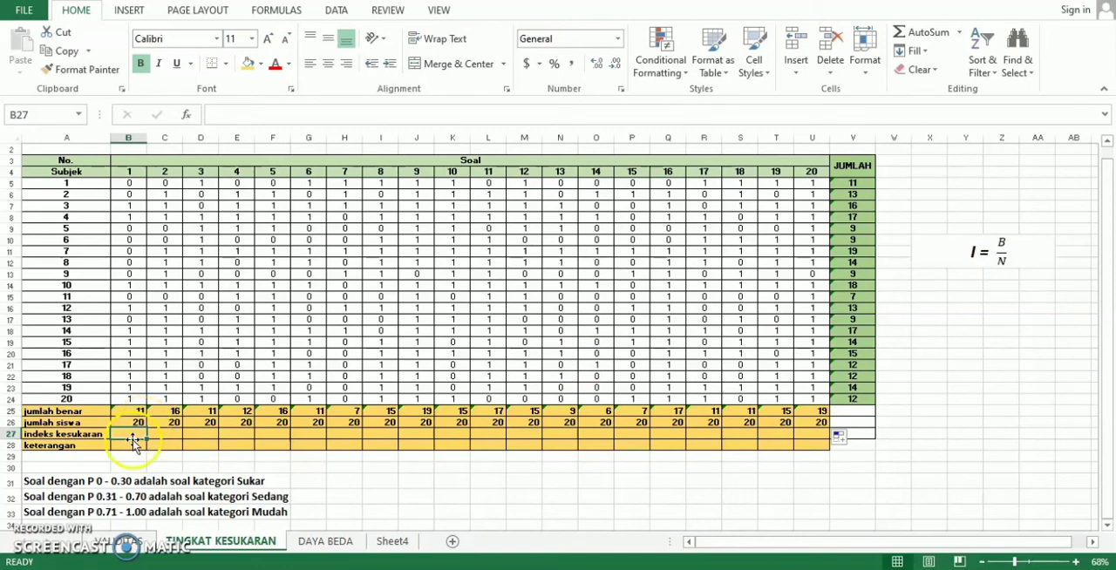
type("=")
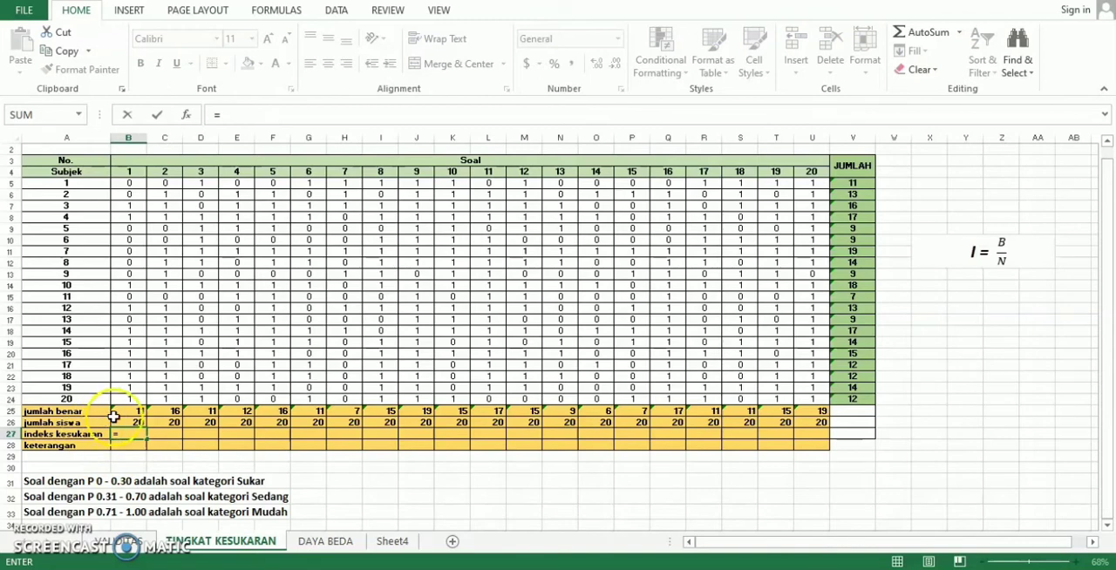
left_click(125, 411)
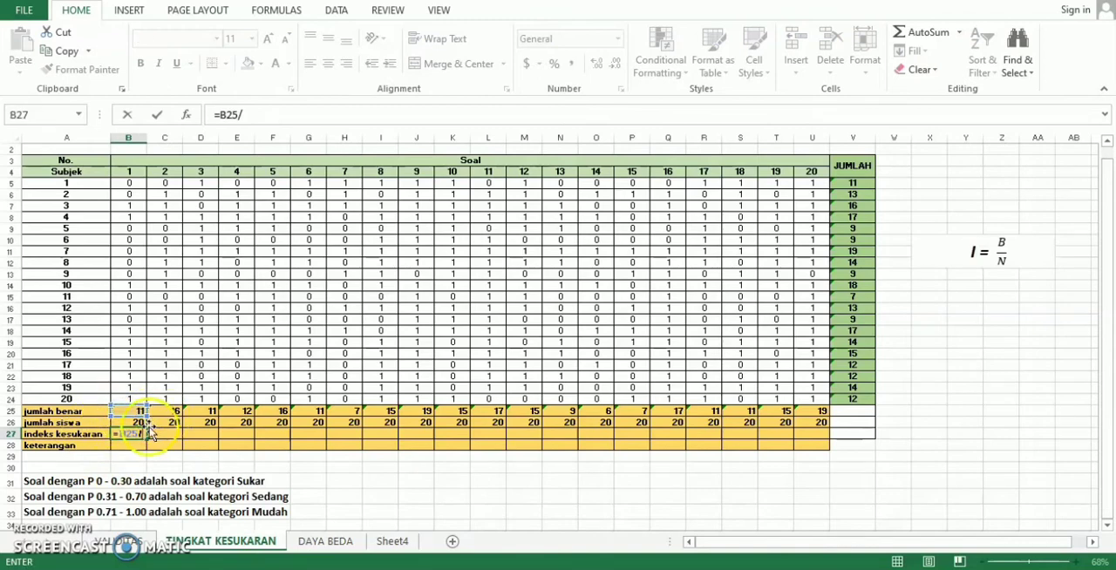
left_click(137, 423)
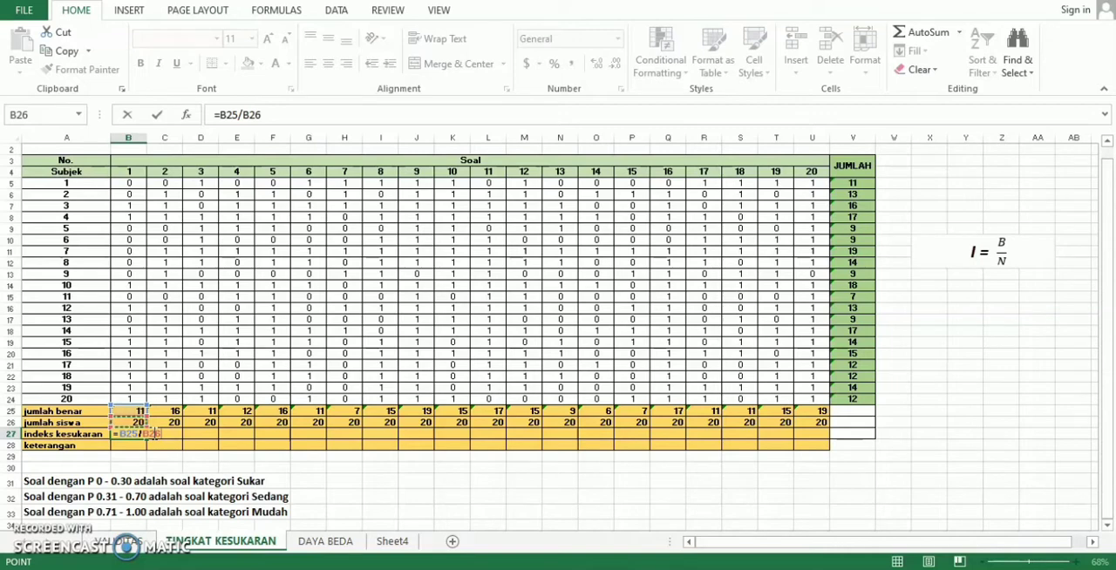
left_click(152, 433)
key("F4")
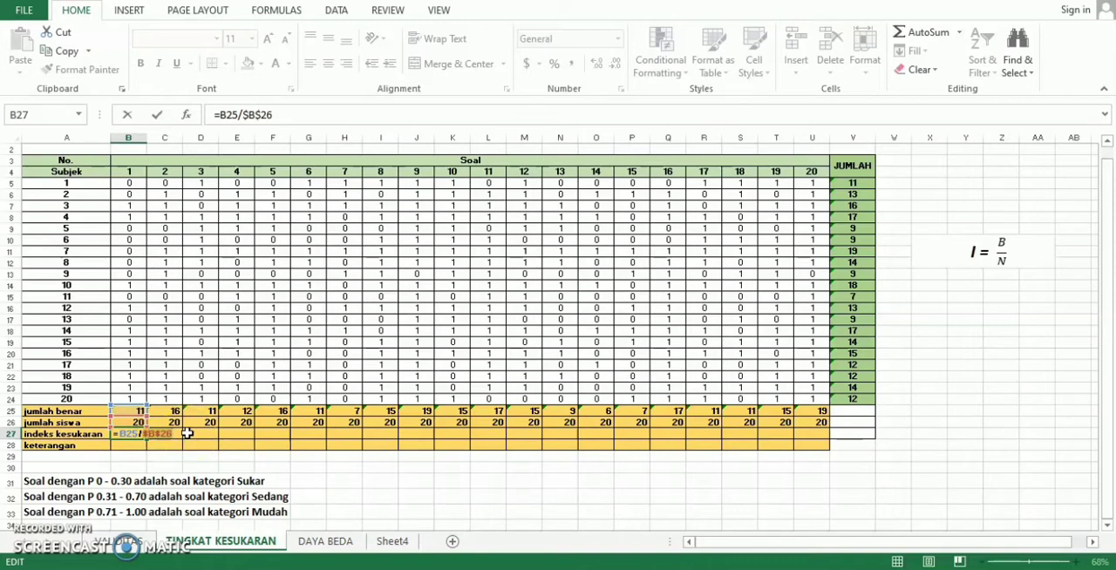
key("Return")
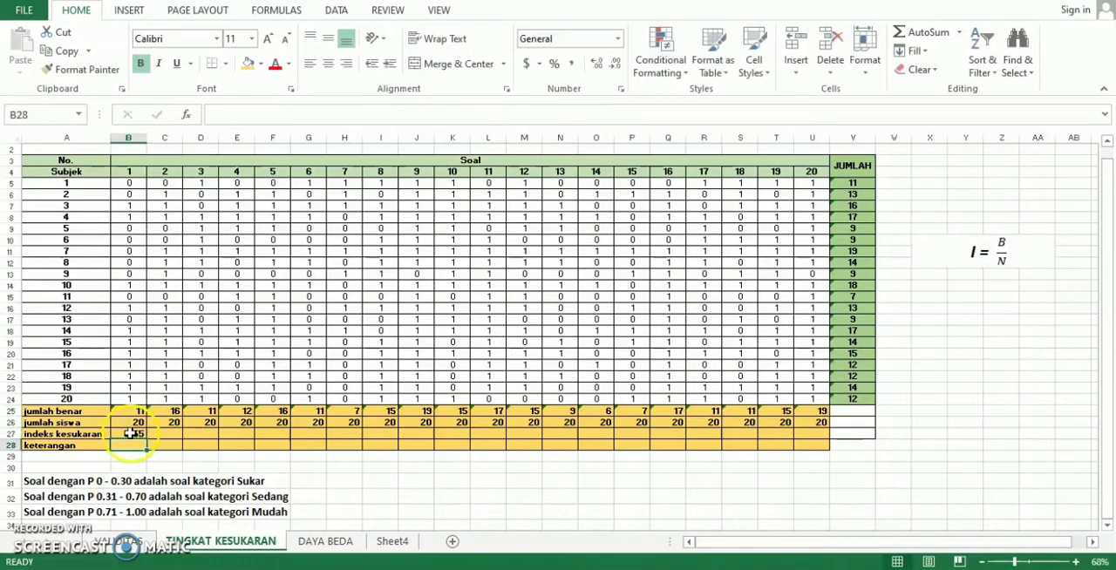
left_click(129, 433)
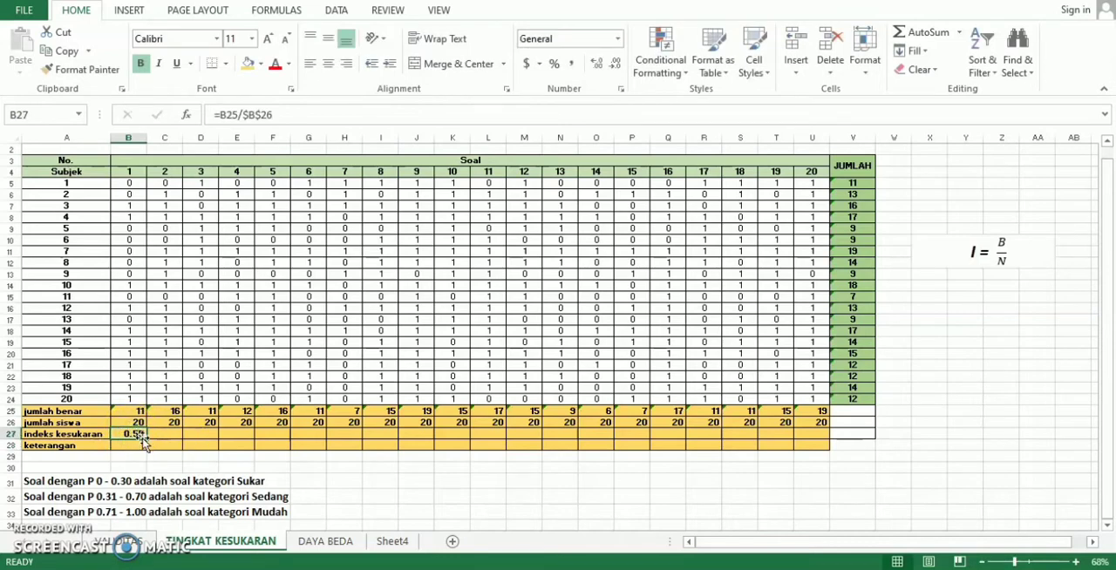
left_click_drag(146, 439, 816, 442)
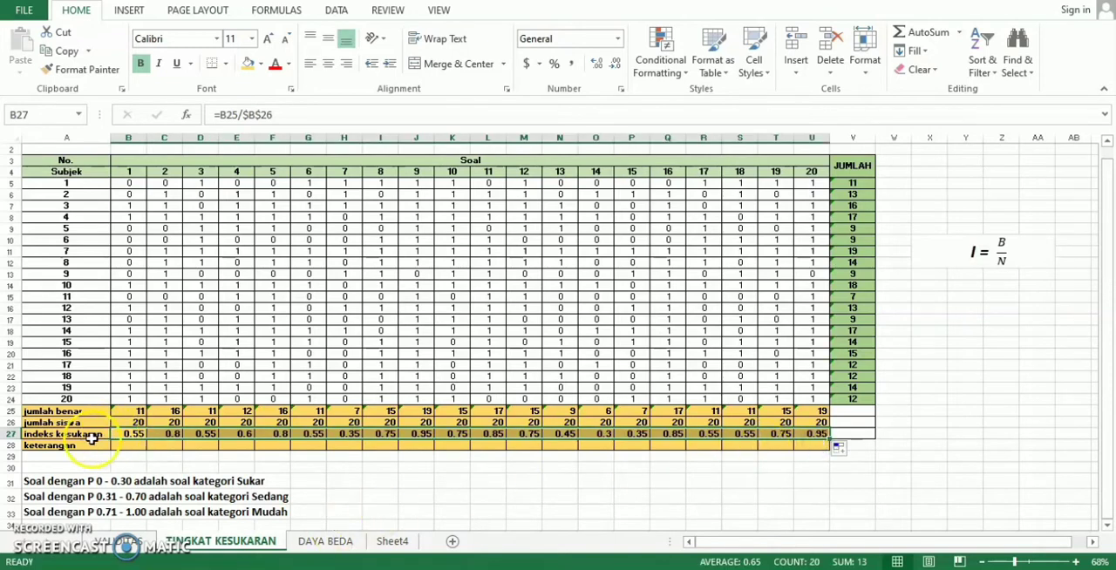
- Begin question 1's keterangan formula in B28 with =IF(B27<=0.30,"Sukar", as the first condition and result
left_click(135, 446)
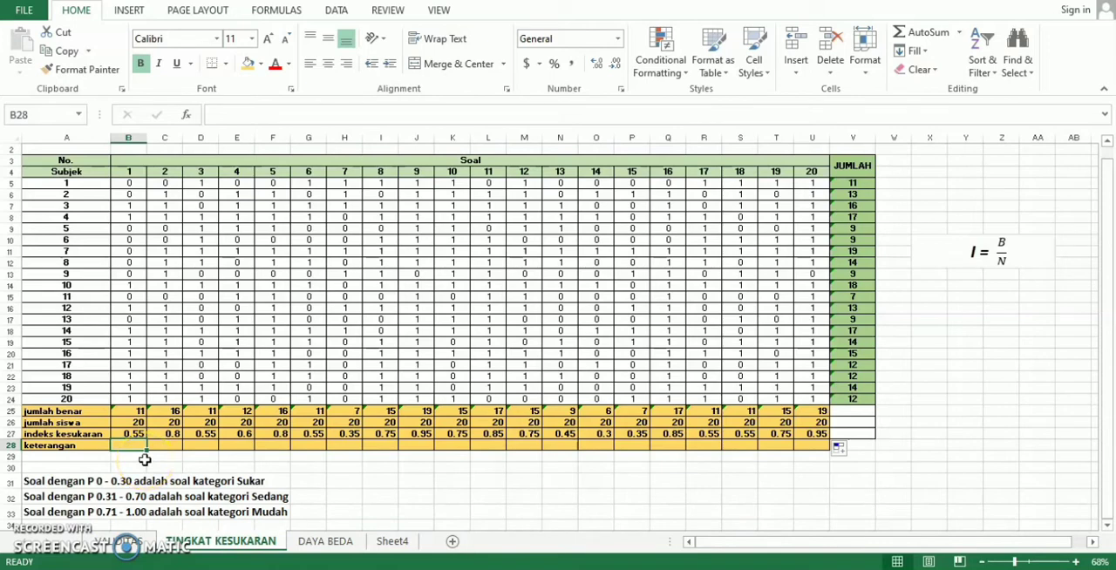
type("=")
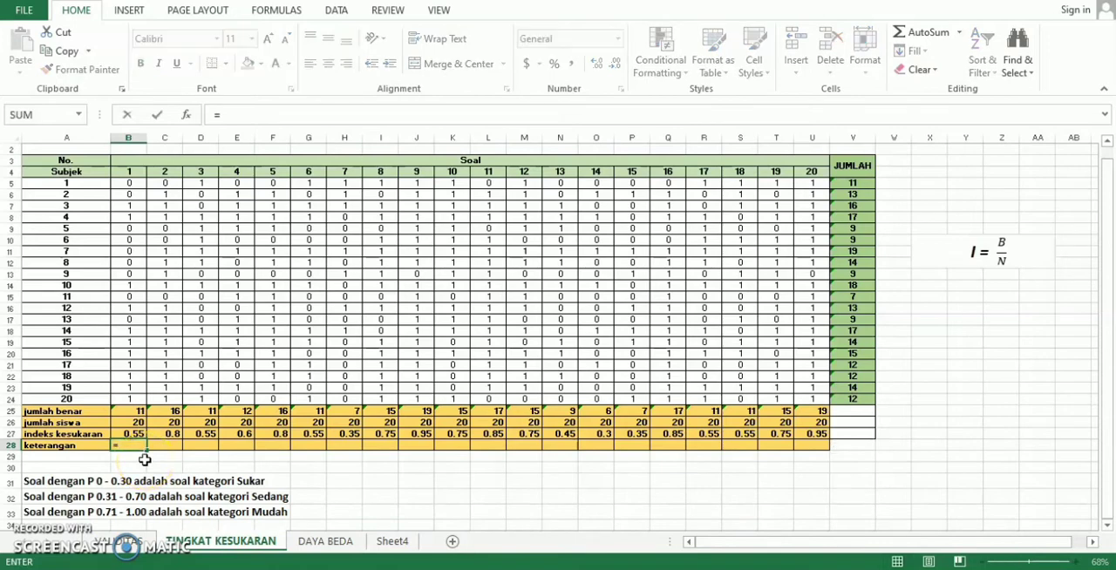
type("F")
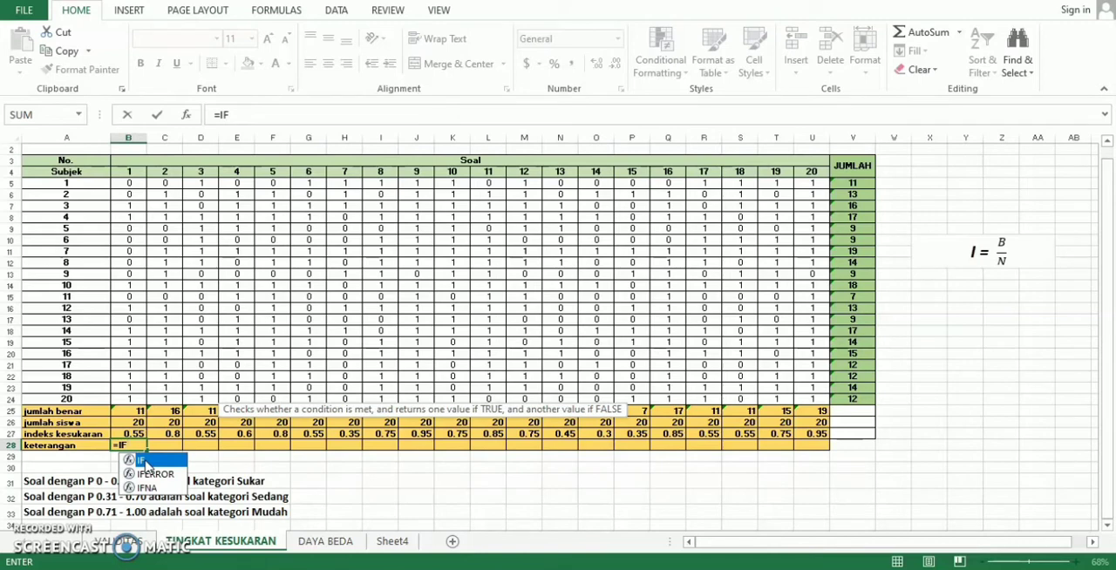
double_click(145, 465)
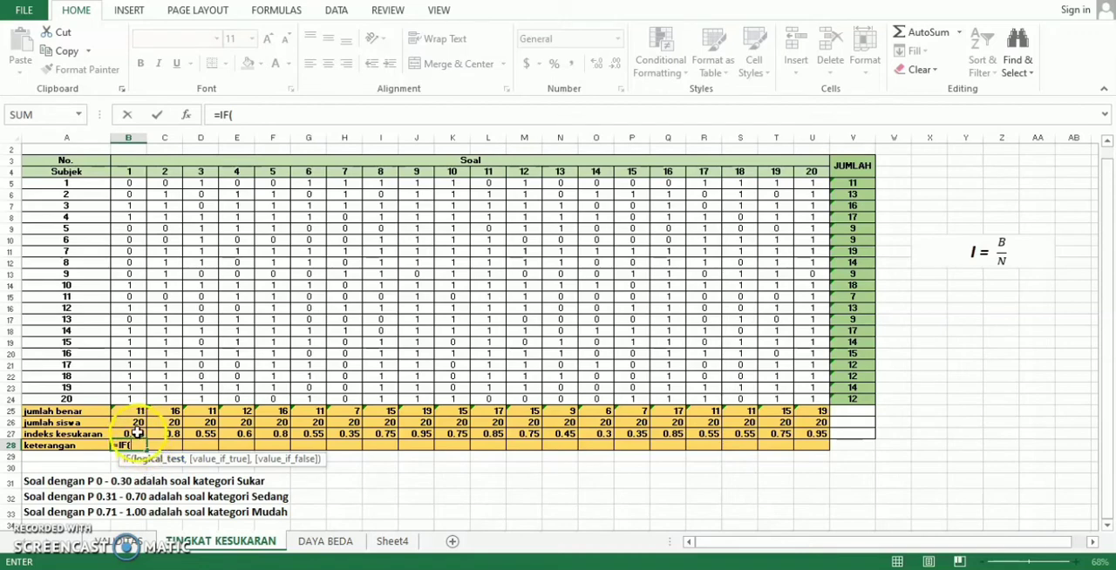
left_click(137, 433)
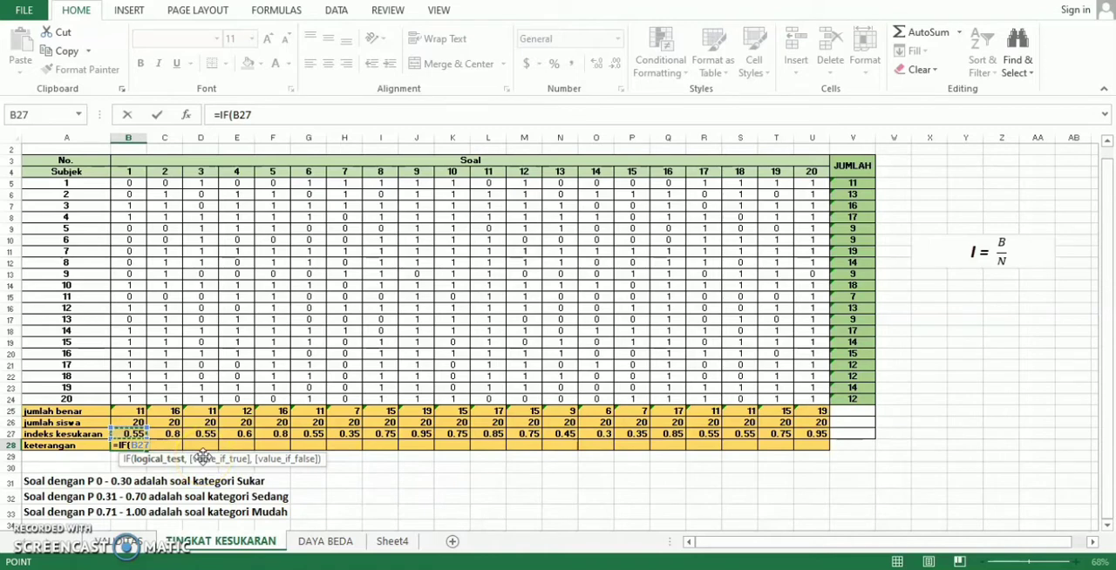
type("<=")
type("0,")
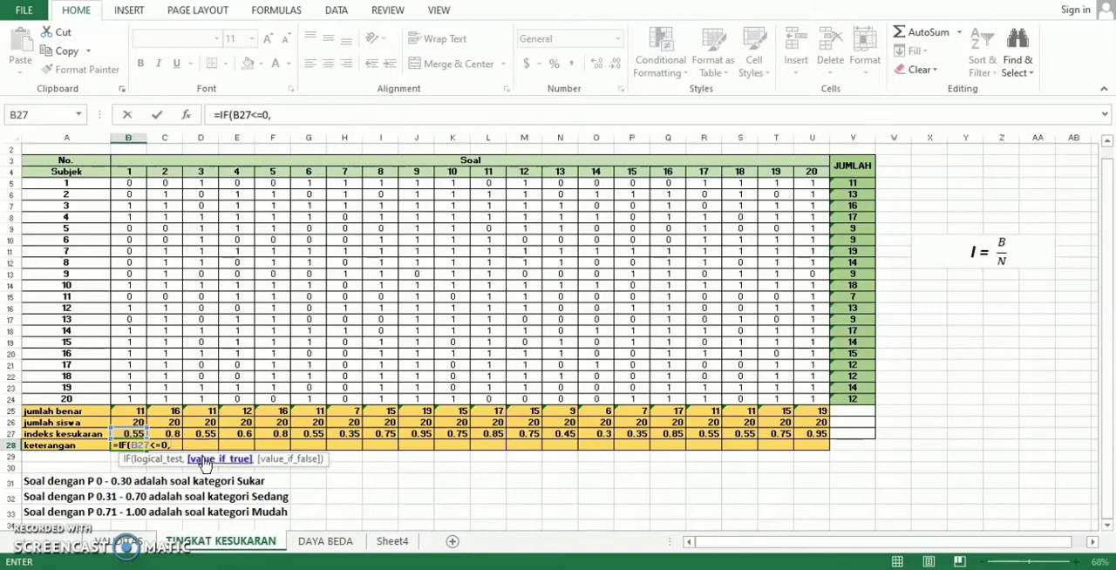
key("BackSpace")
type(".")
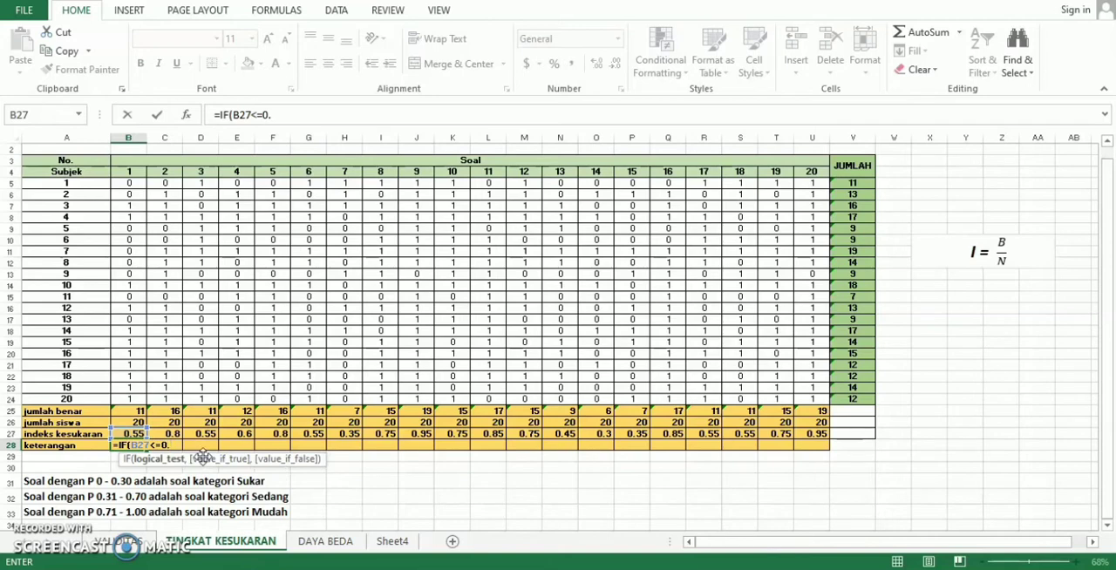
type("30,")
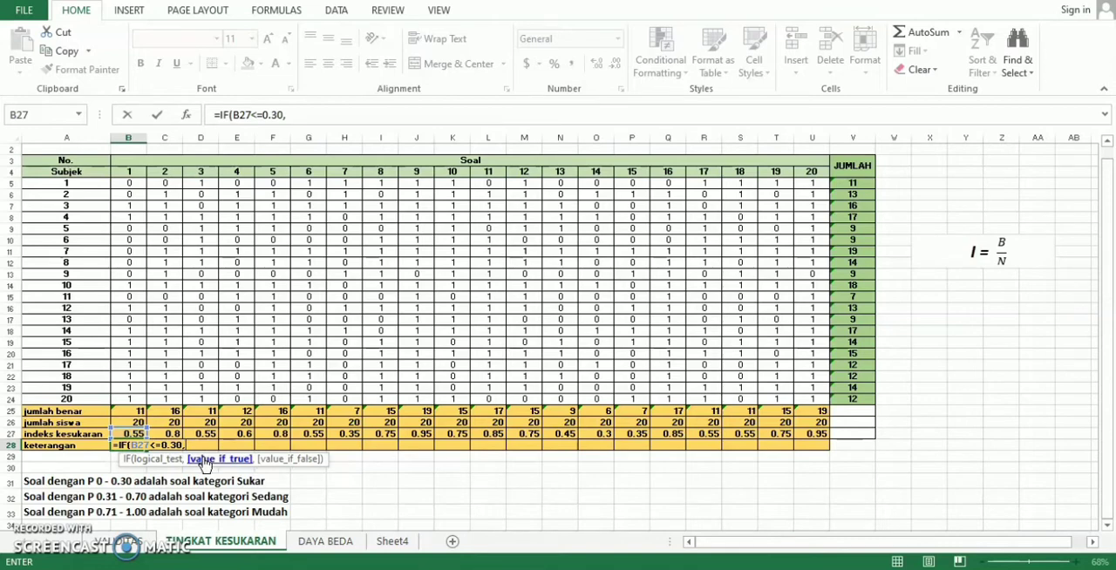
type("\"Sukar\",")
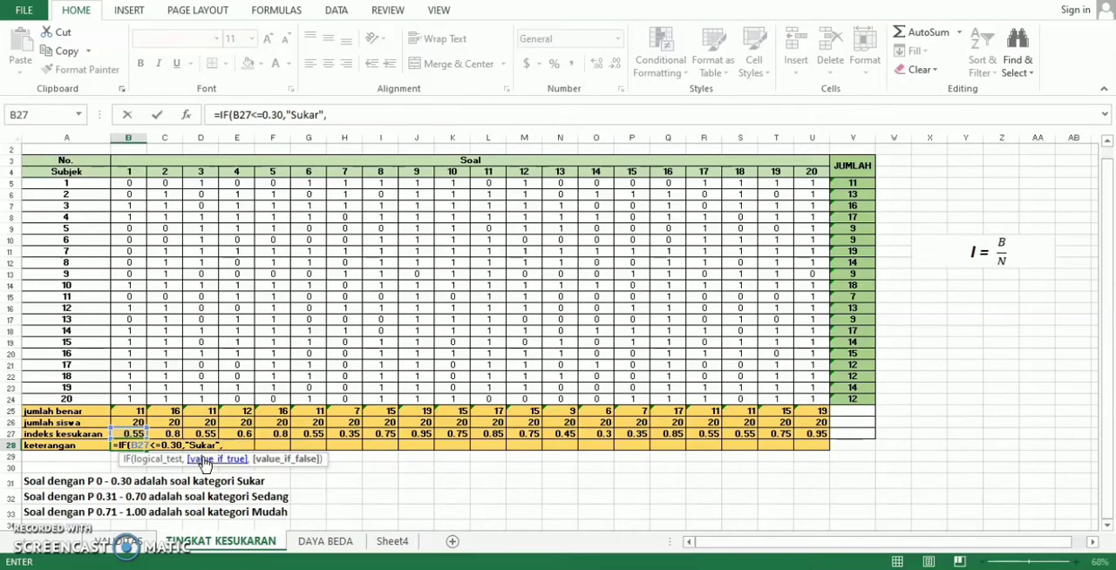
type("IF")
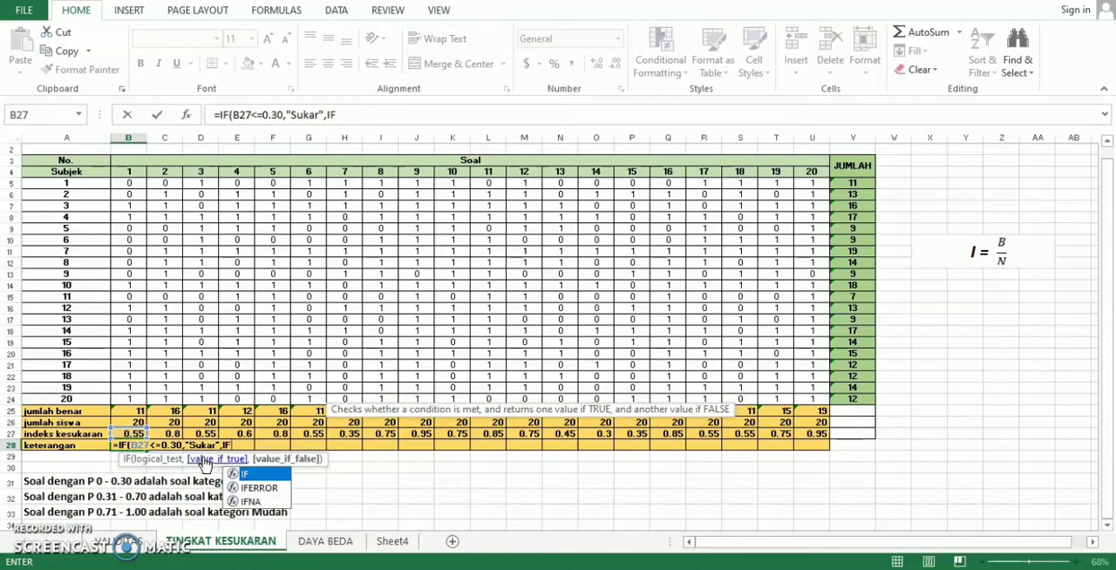
type("(")
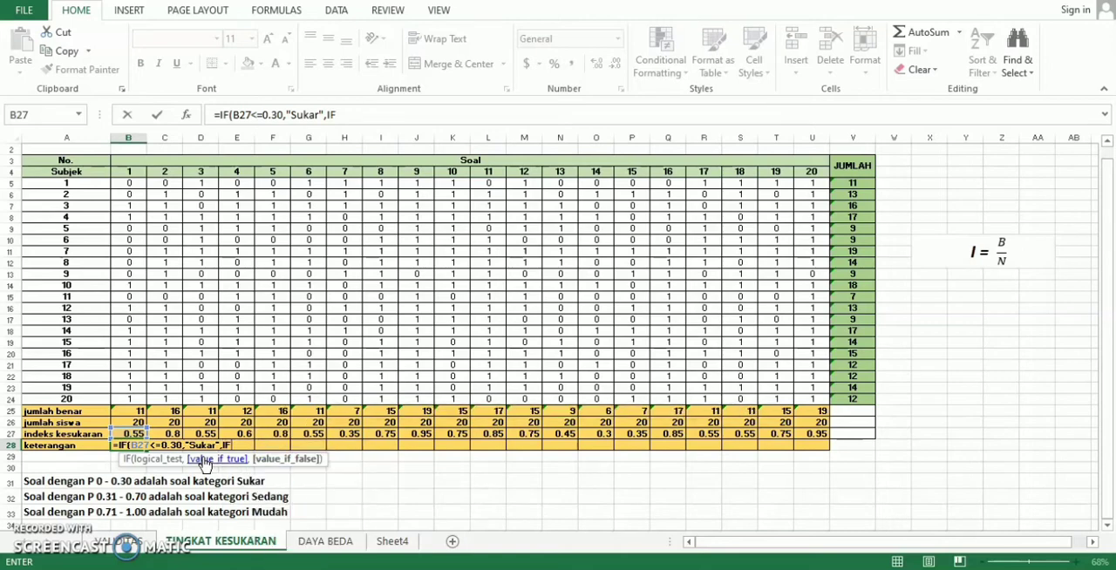
type("(")
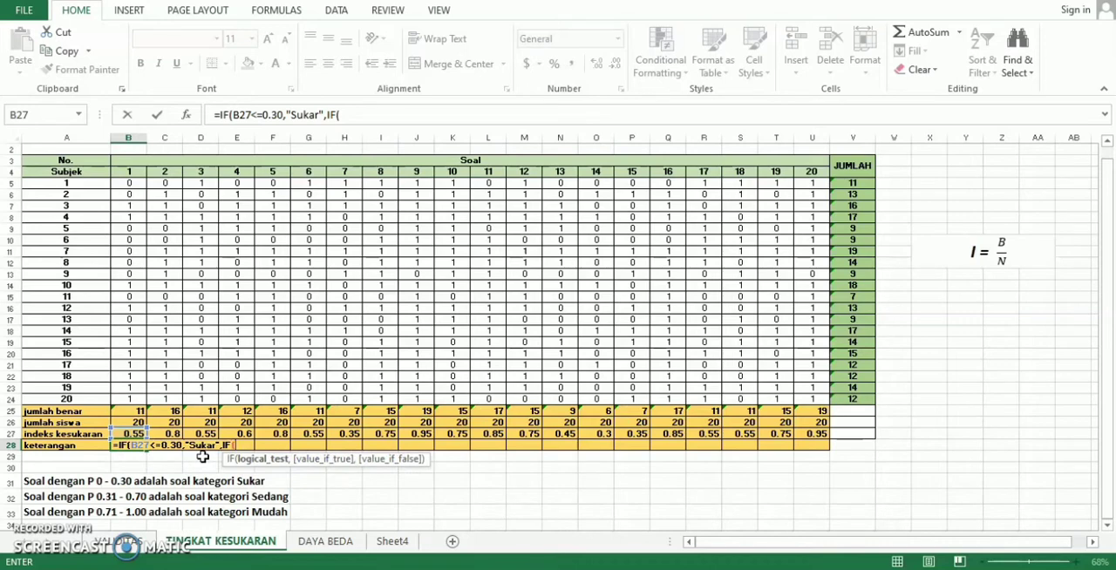
- Nest a second condition in the B28 formula, IF(B27<=0.70,"Sedang", as the value if false
left_click(130, 434)
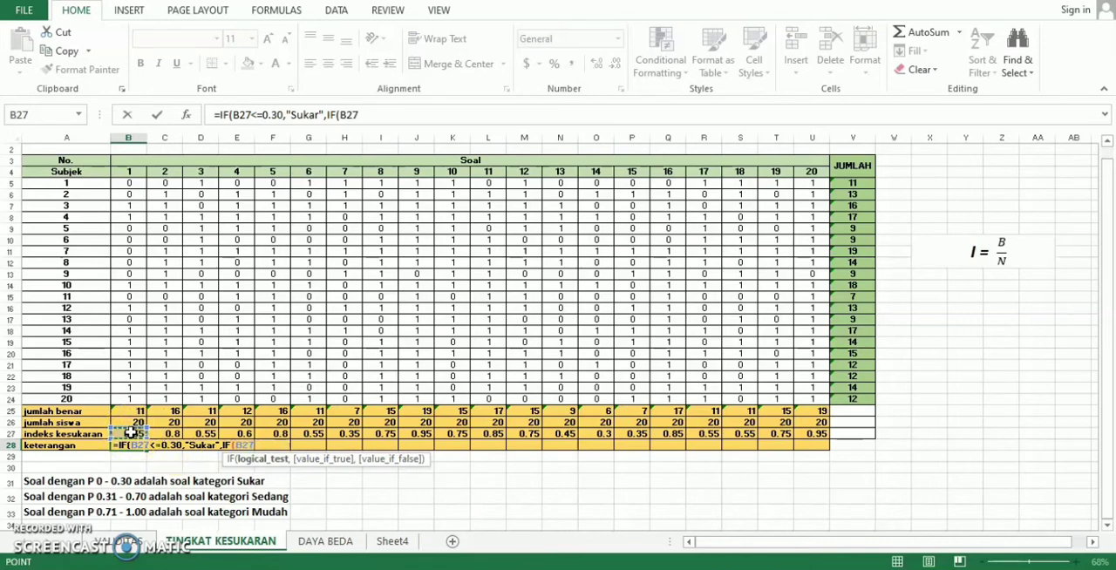
type("<=0.70")
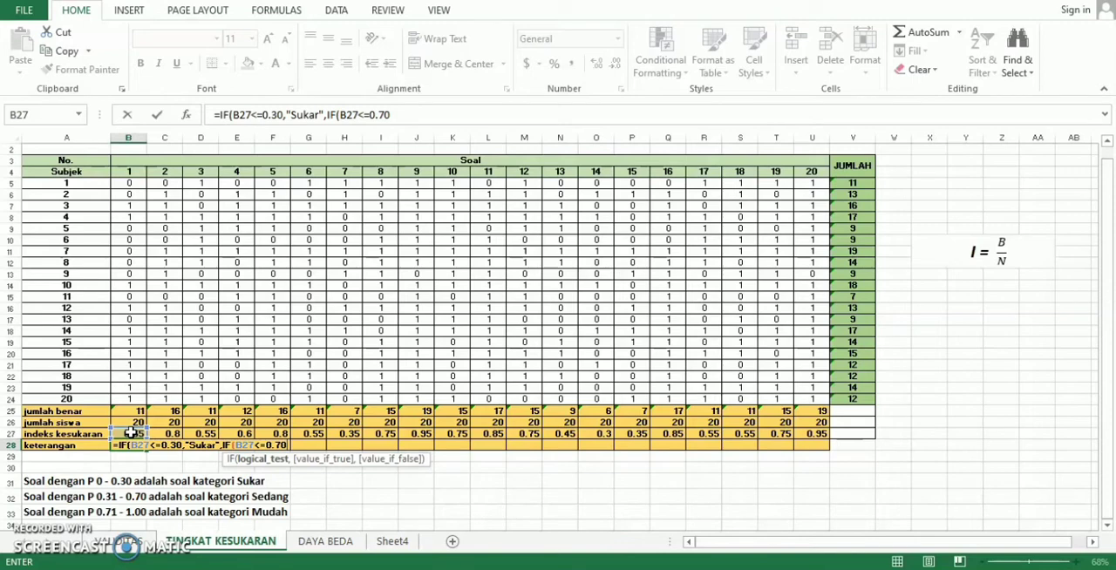
type(",")
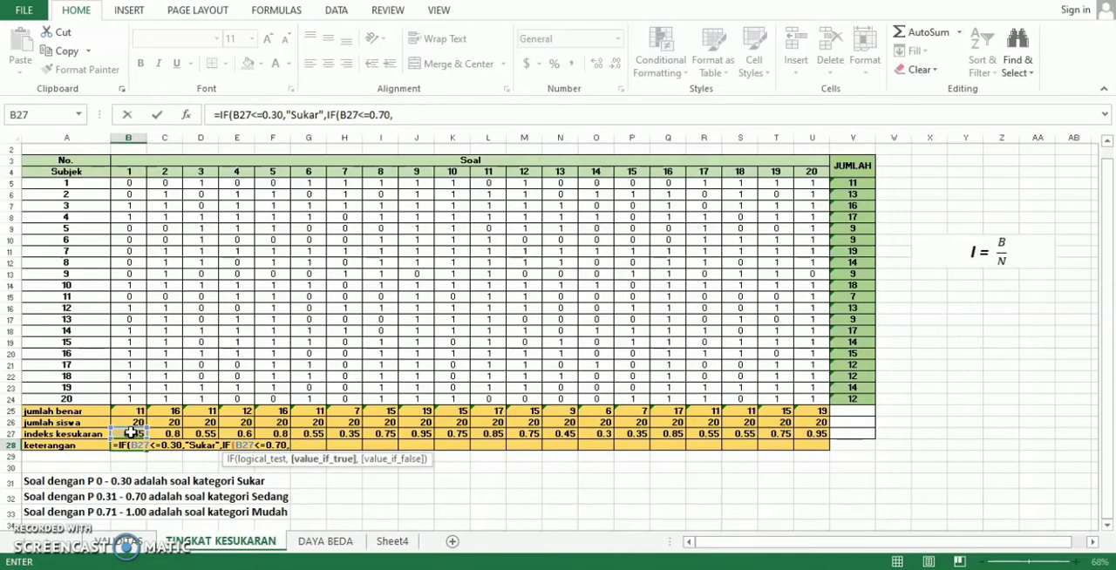
type("\"Sedang\"")
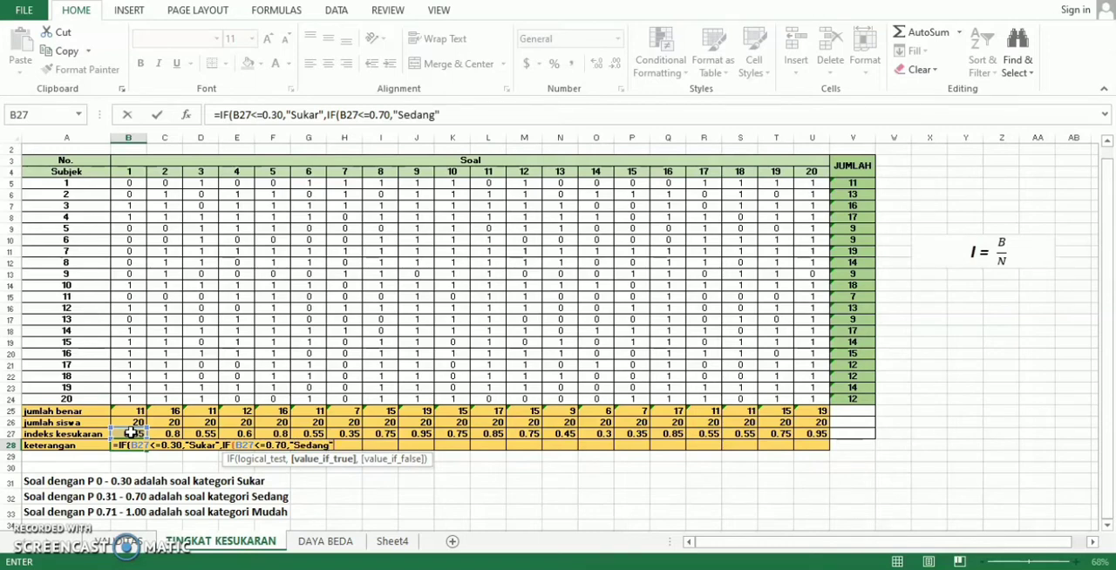
type(",")
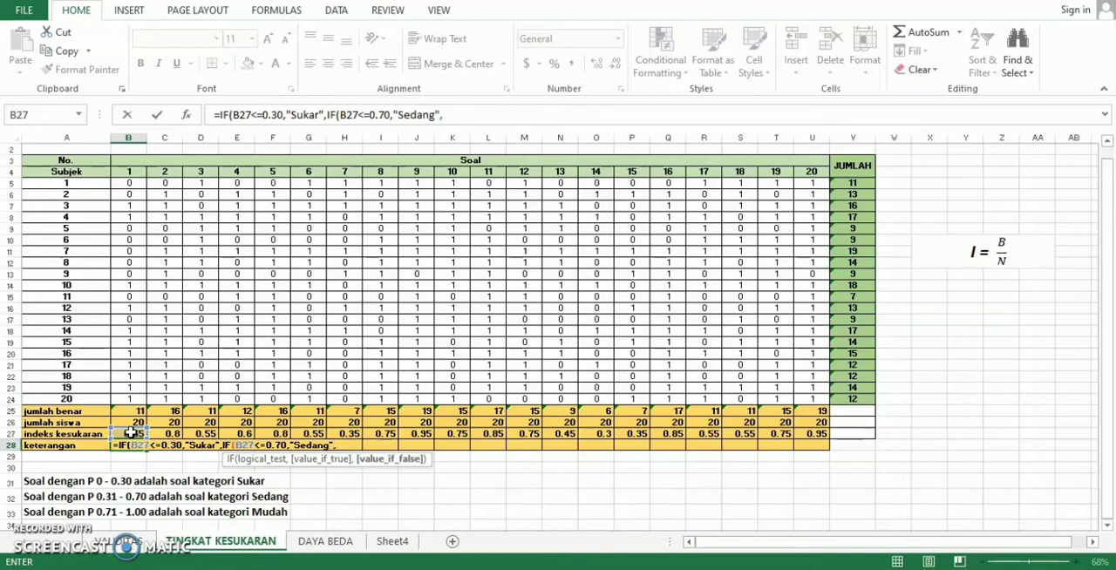
type("\"Mudah\"")
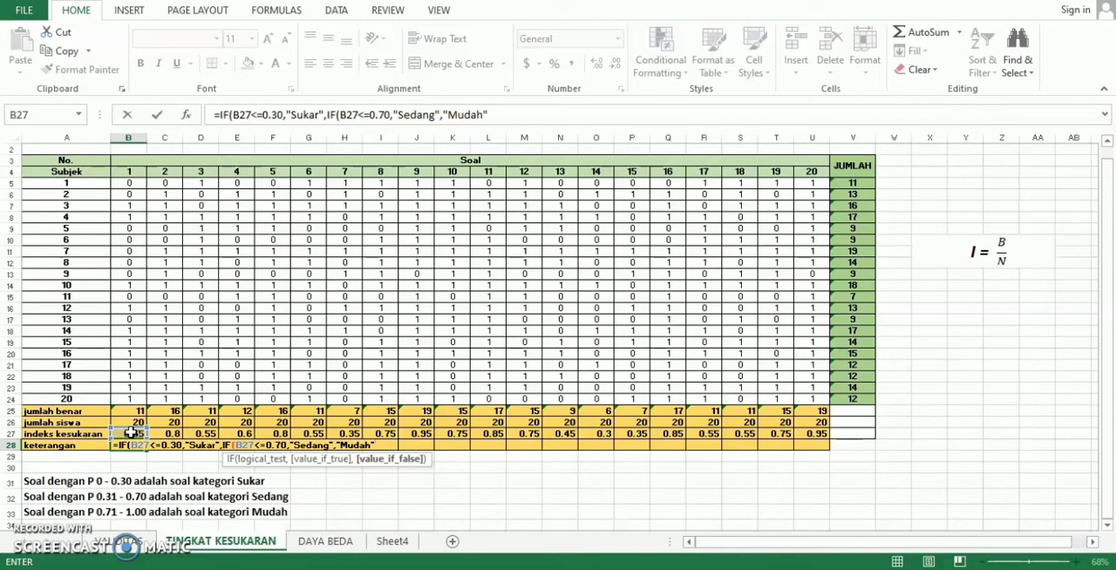
type("))")
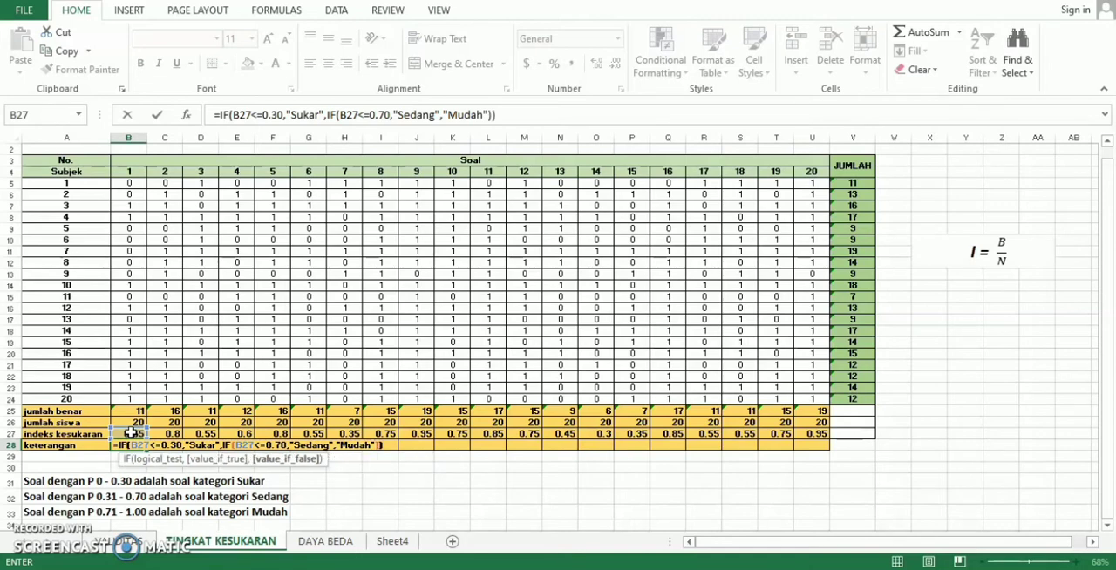
- Complete the B28 formula with "Mudah" as the final value if false, close both IF functions and commit it
key("Return")
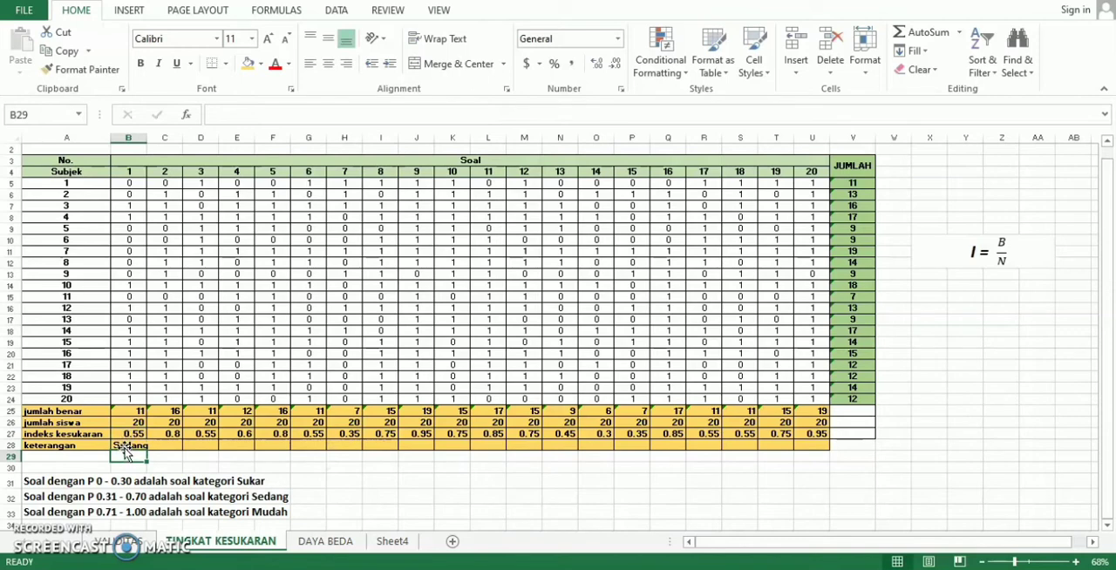
- Widen column B slightly to fit its keterangan text and fill the B28 formula across through U28
left_click(123, 445)
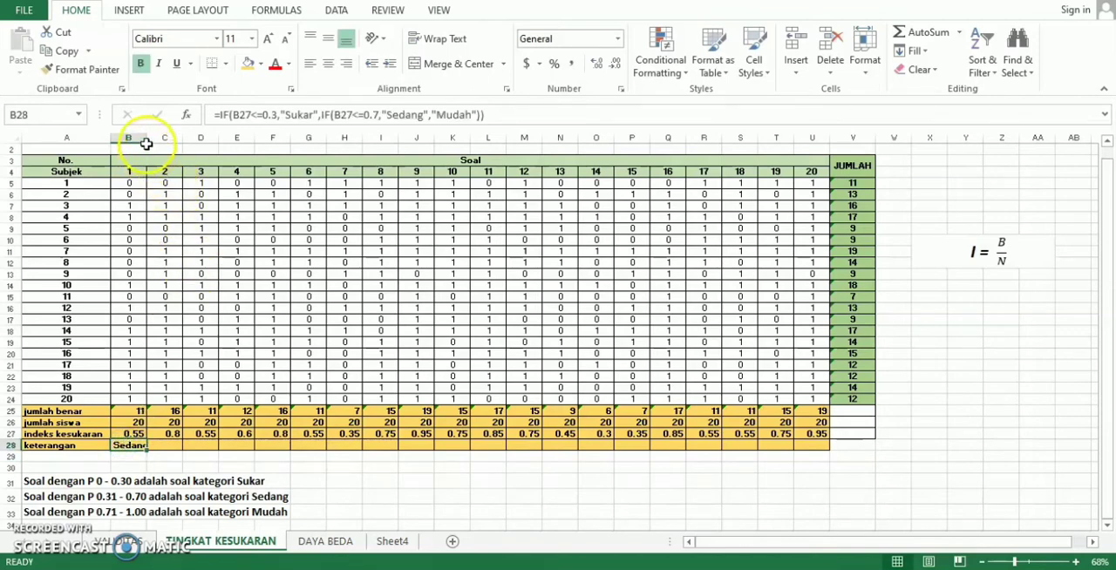
left_click_drag(145, 139, 149, 138)
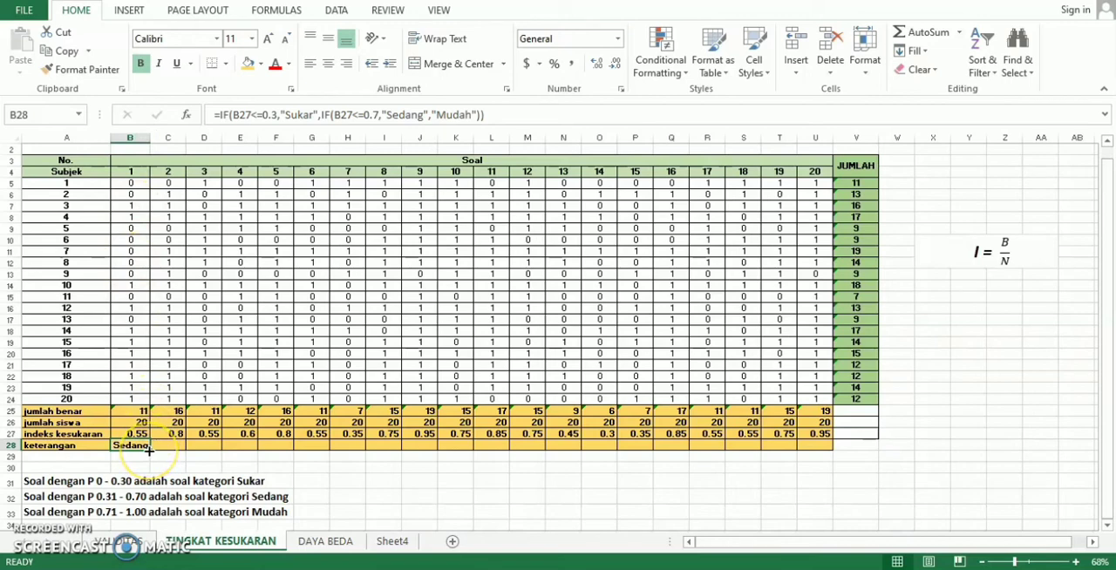
left_click_drag(149, 450, 822, 449)
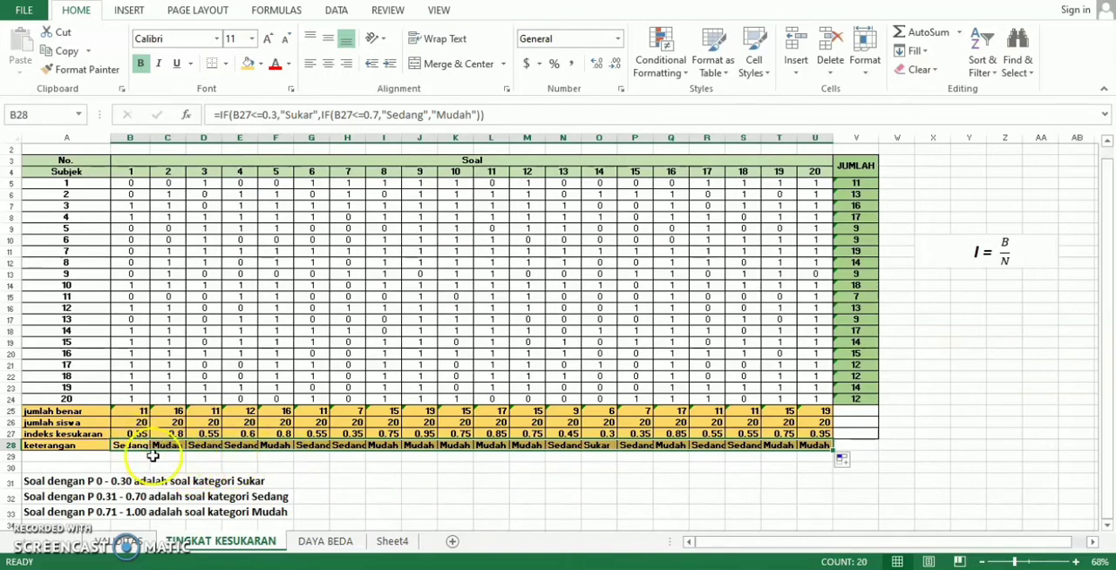
- Go through the keterangan row and check which questions are classified as Sedang
left_click(154, 457)
left_click(130, 446)
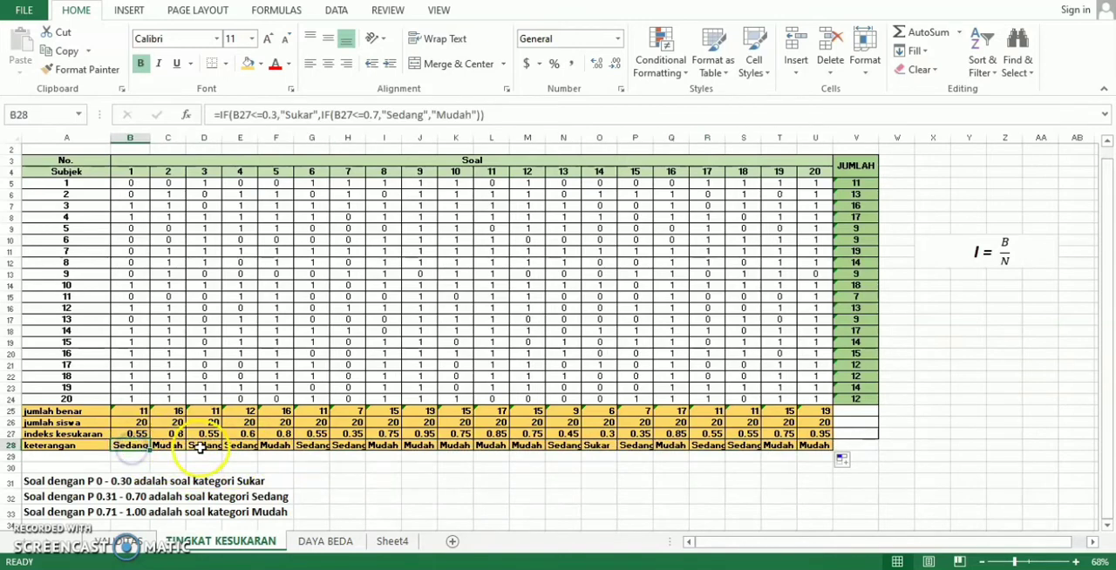
left_click(204, 447)
left_click(234, 448)
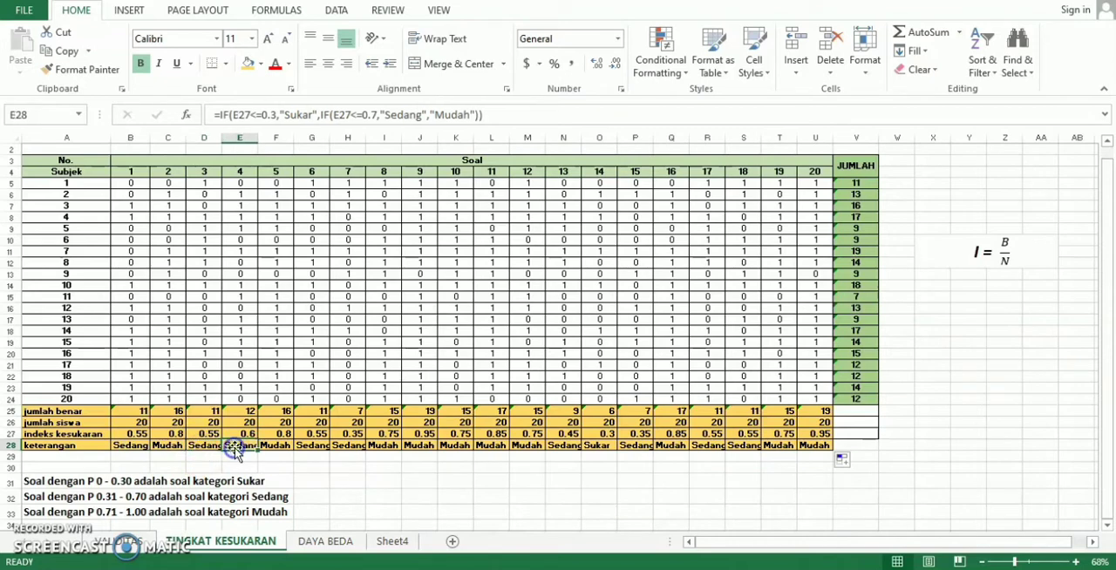
left_click(319, 445)
left_click(342, 448)
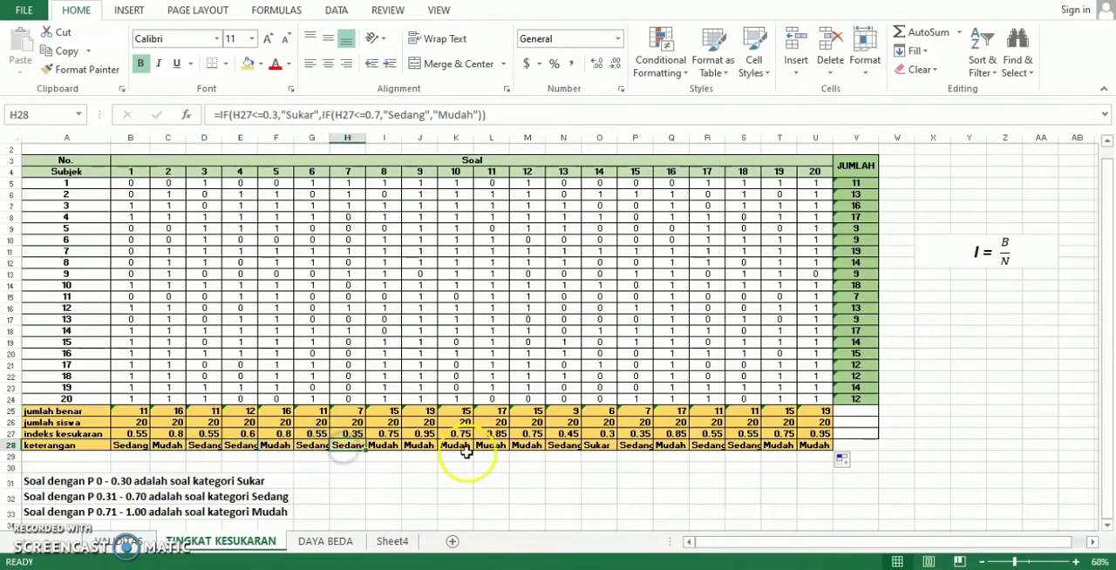
left_click(562, 446)
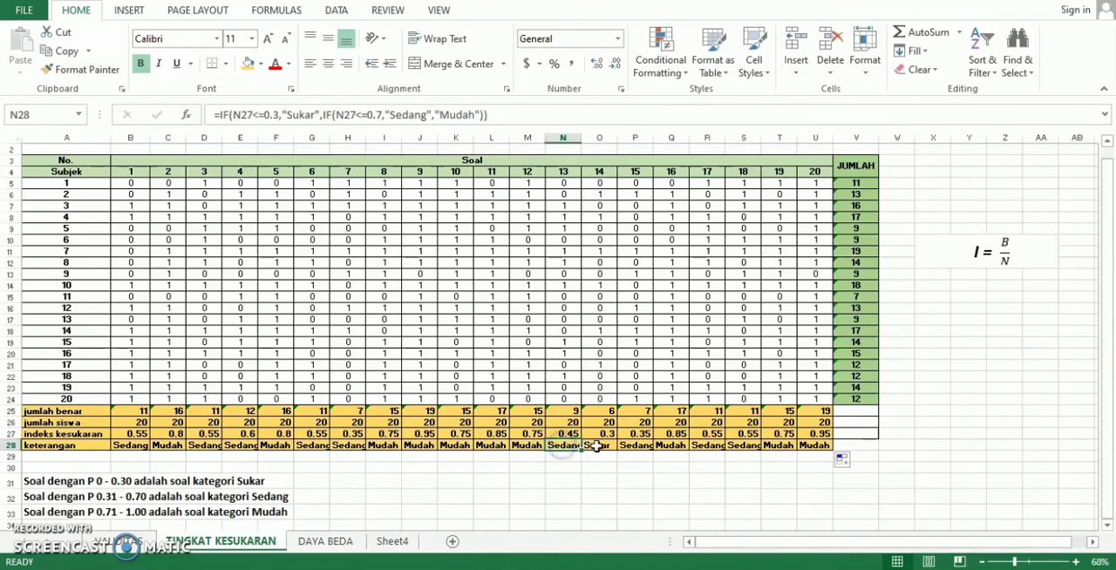
left_click(637, 446)
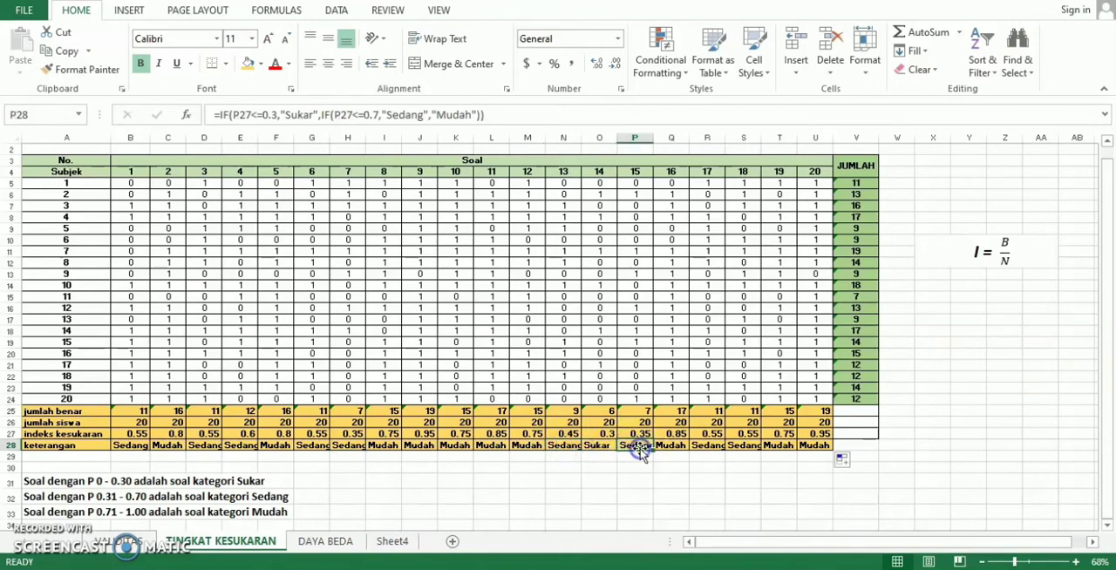
left_click(707, 447)
left_click(735, 447)
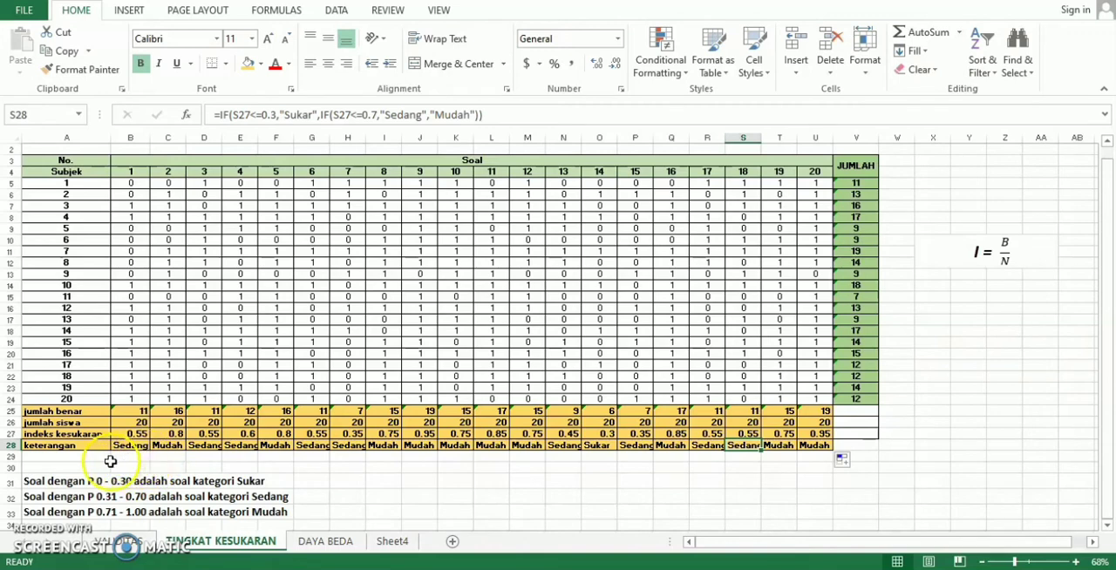
- Go through the keterangan row again and check which questions are classified as Mudah
left_click(168, 455)
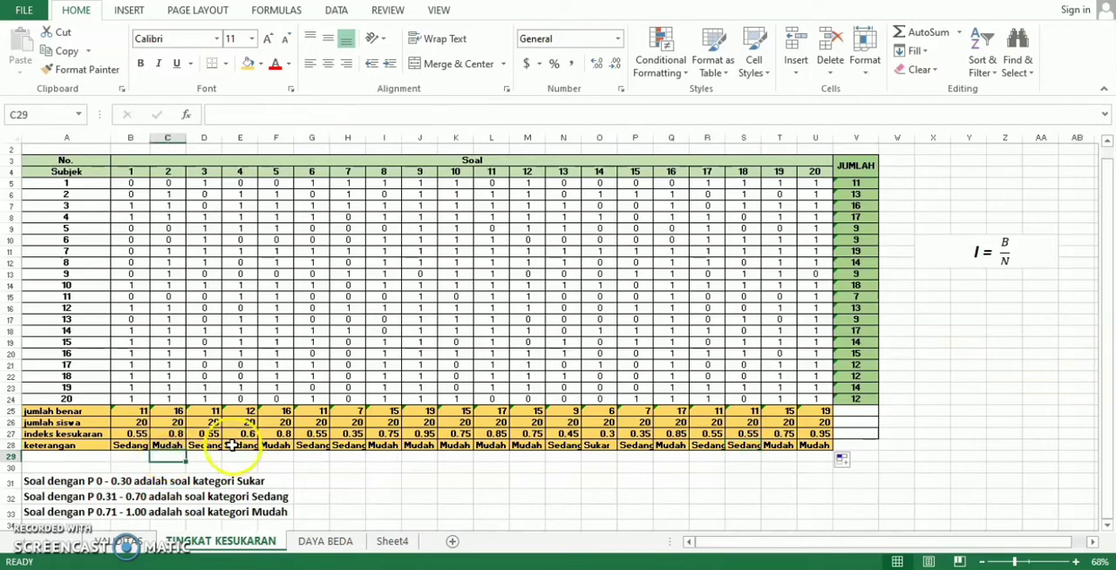
left_click(273, 446)
left_click(384, 446)
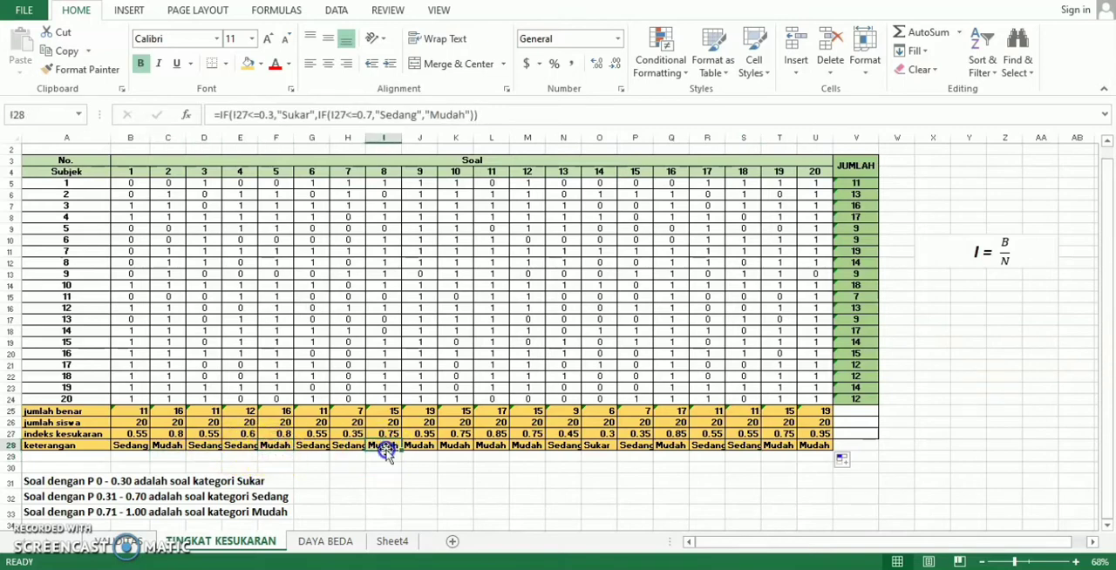
left_click(422, 447)
left_click(455, 446)
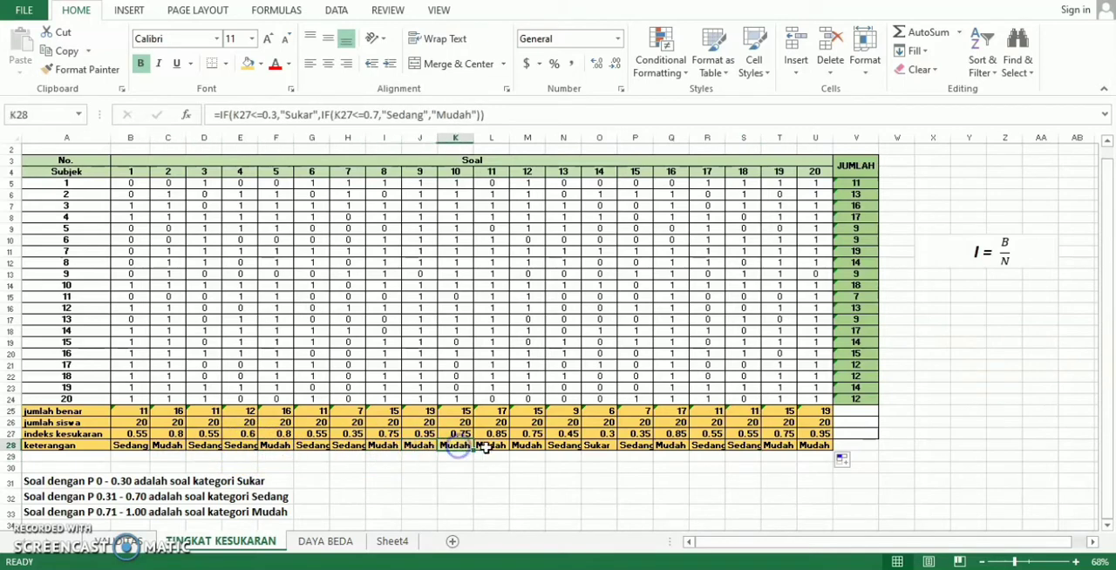
left_click(491, 446)
left_click(528, 456)
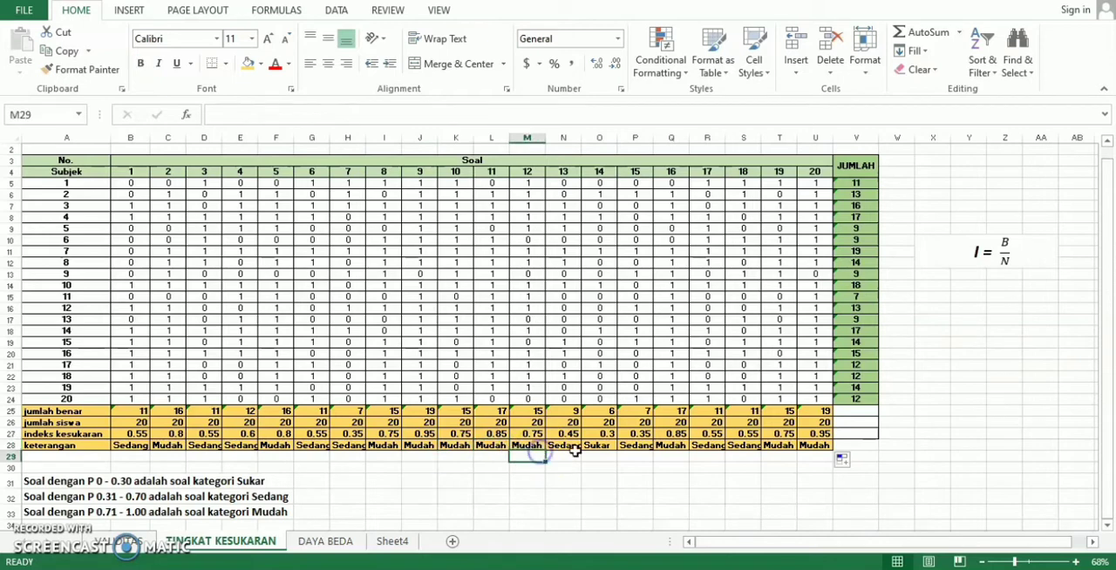
left_click(671, 455)
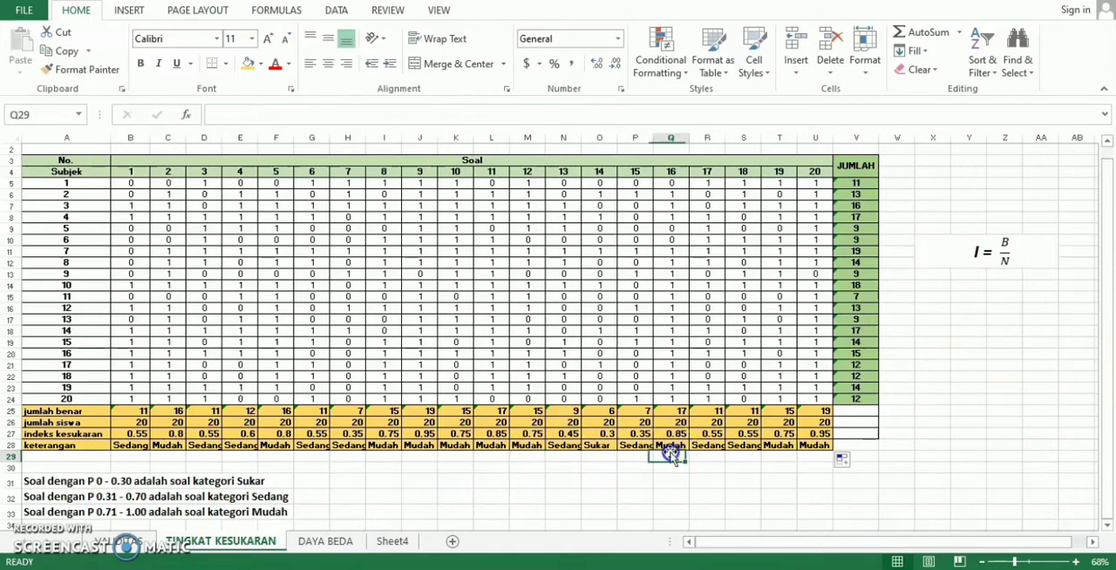
left_click(779, 455)
left_click(812, 456)
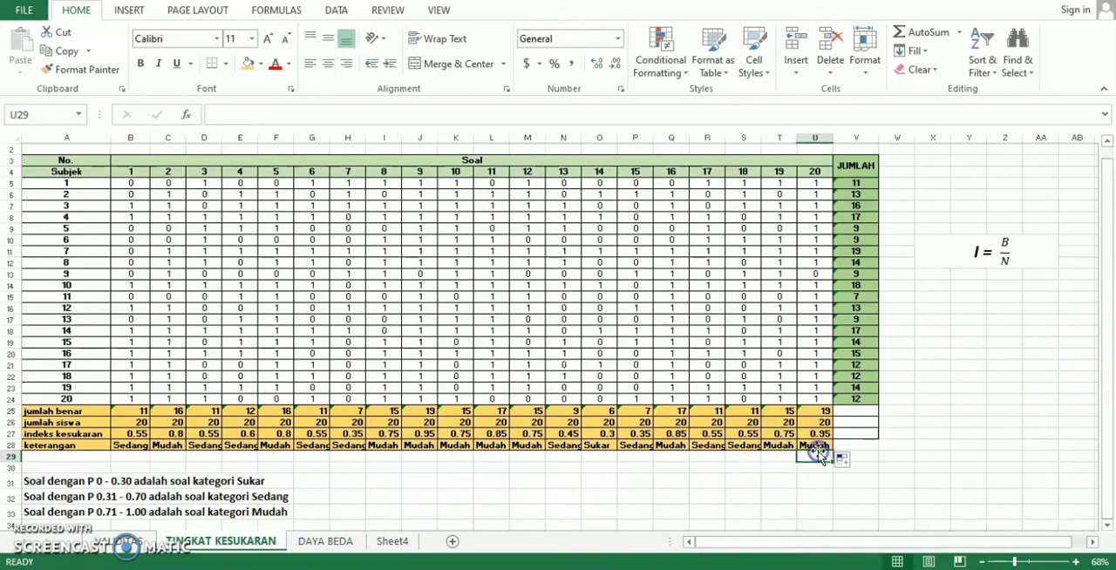
- Check which question in the keterangan row is classified as Sukar
left_click(807, 465)
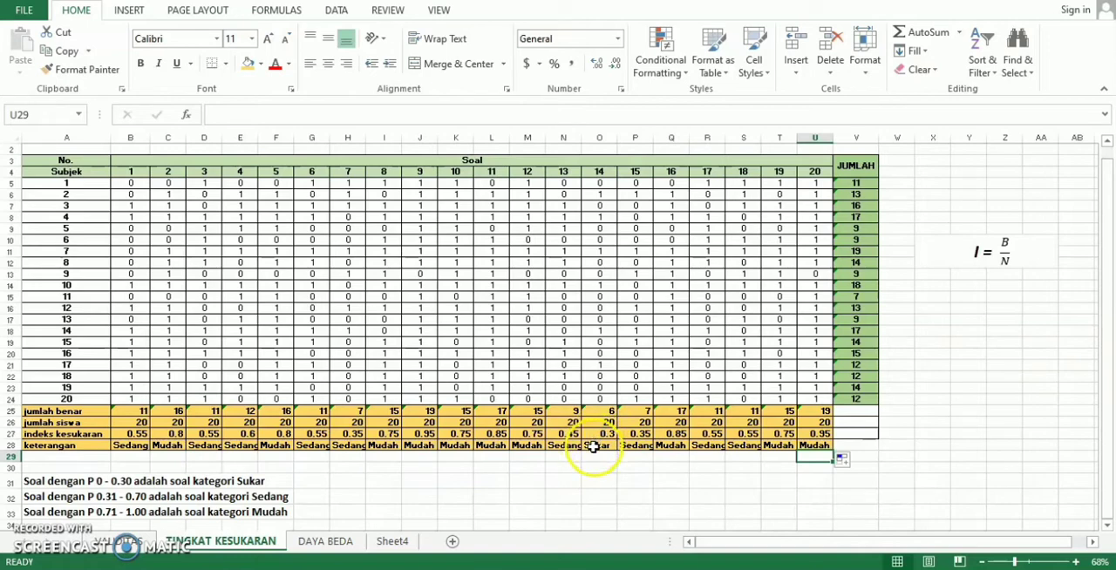
left_click(593, 446)
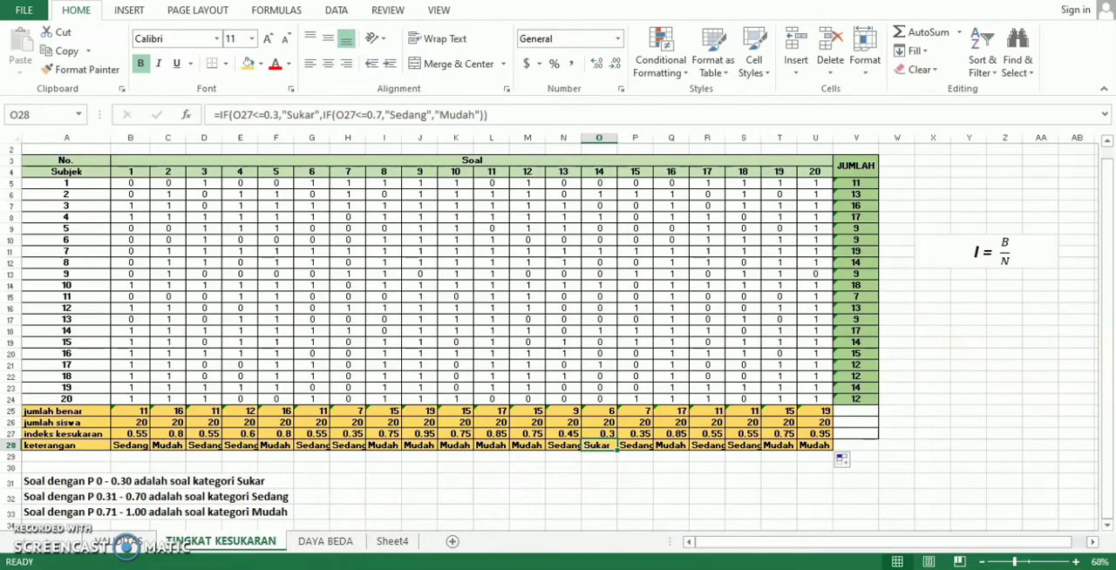
- On the DAYA BEDA sheet, sum B5:U5 in the first Jumlah cell V5 and fill the formula down through V24
left_click(325, 542)
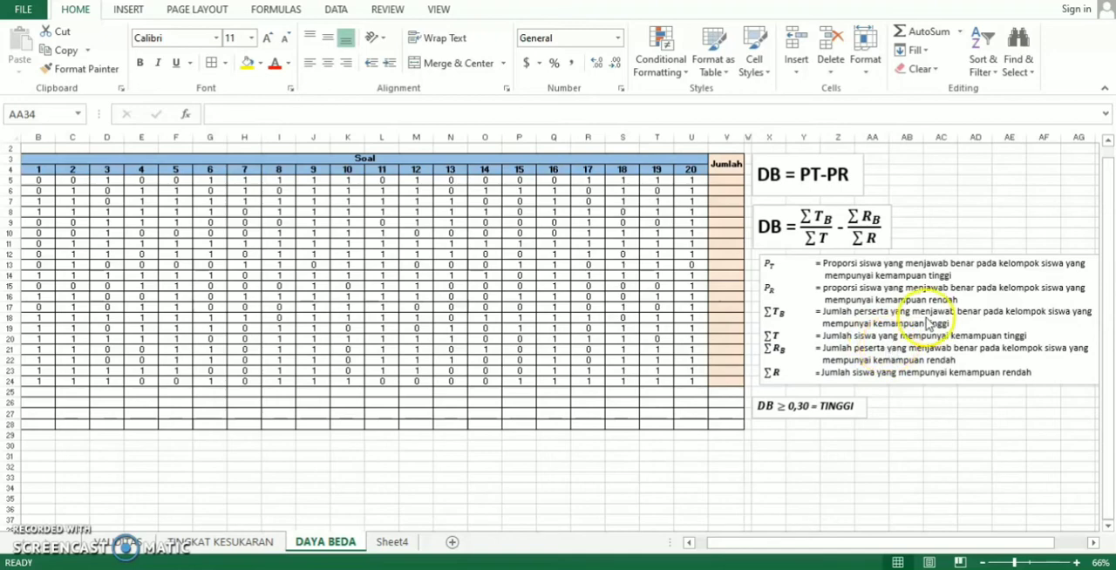
left_click(728, 181)
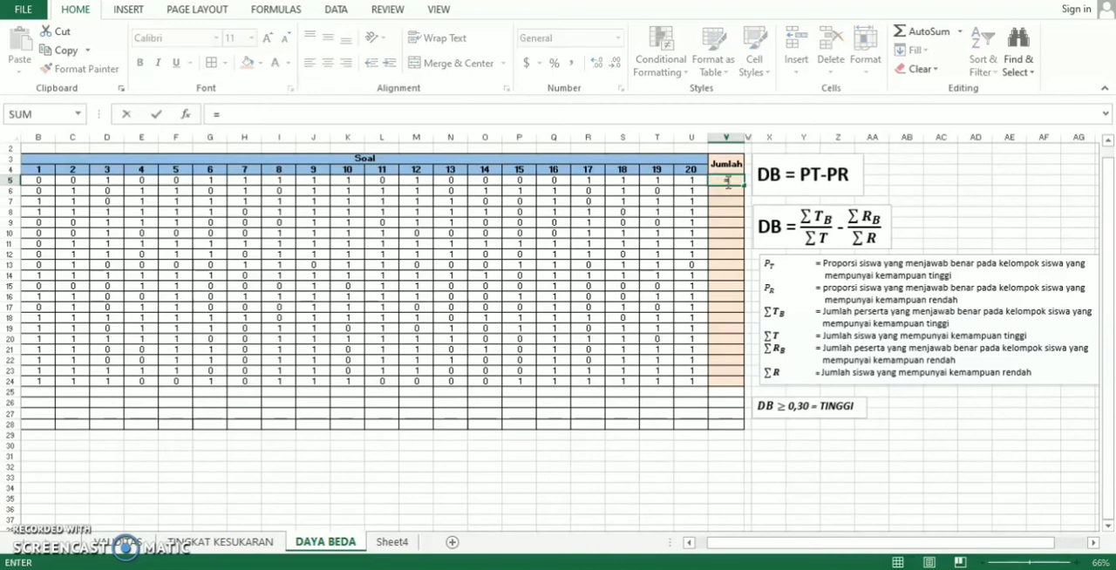
type("=SUM")
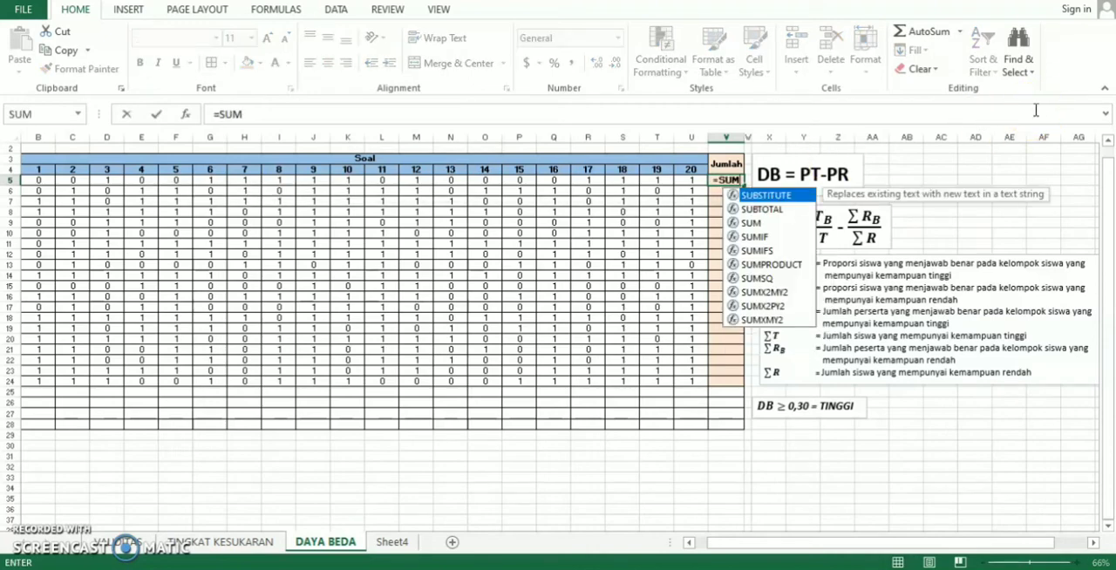
type("(")
left_click(1028, 114)
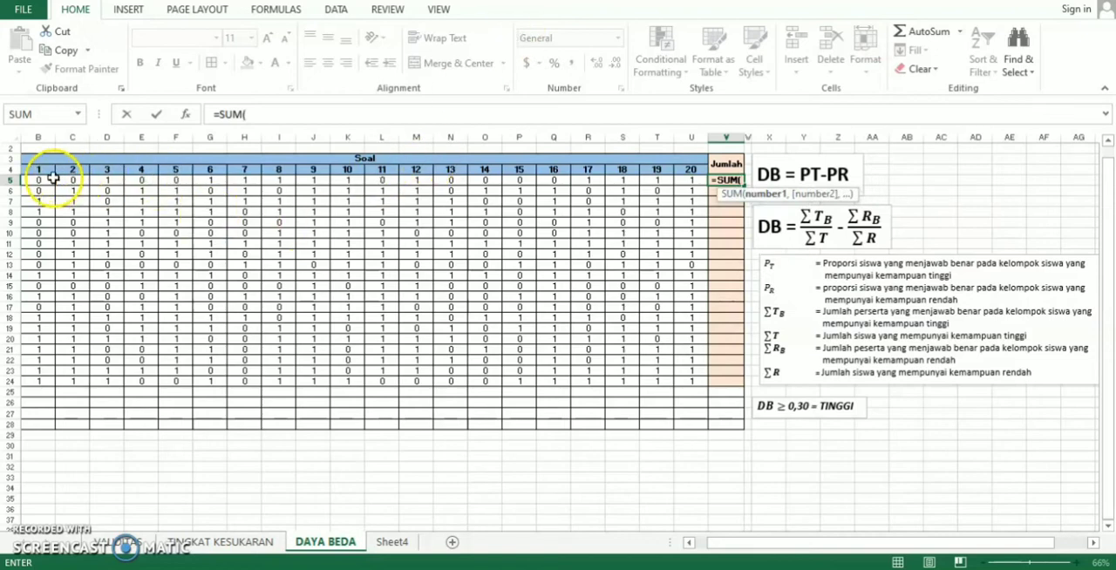
left_click_drag(38, 179, 690, 181)
type(")")
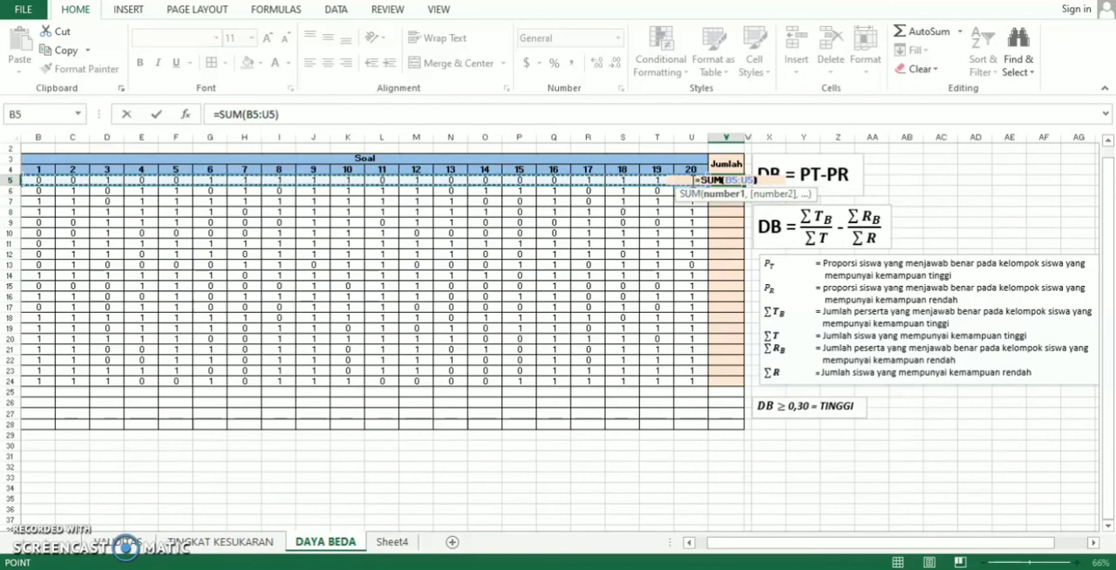
left_click(731, 182)
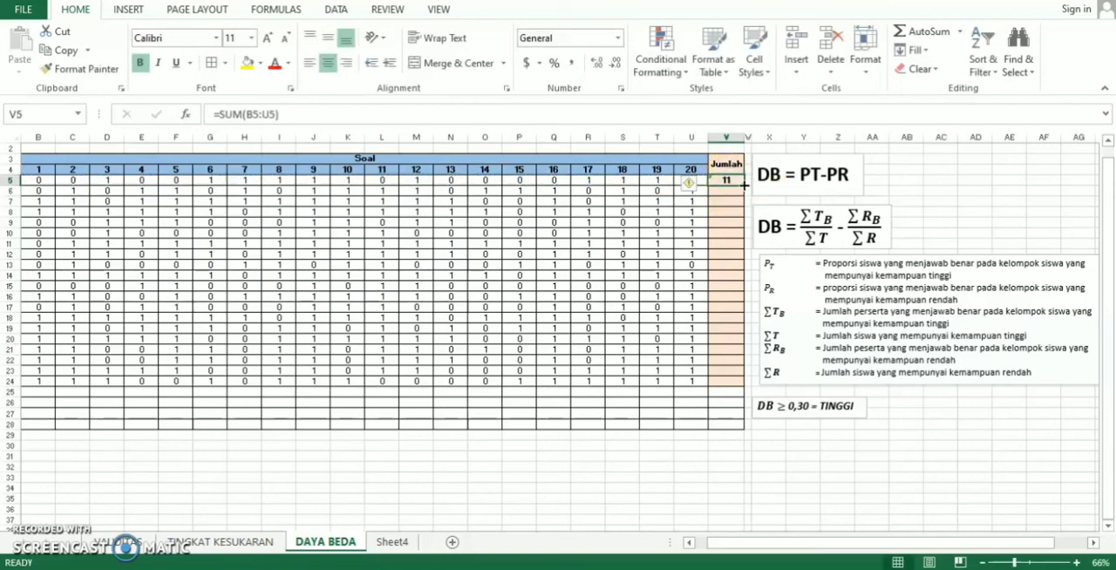
left_click_drag(744, 183, 737, 385)
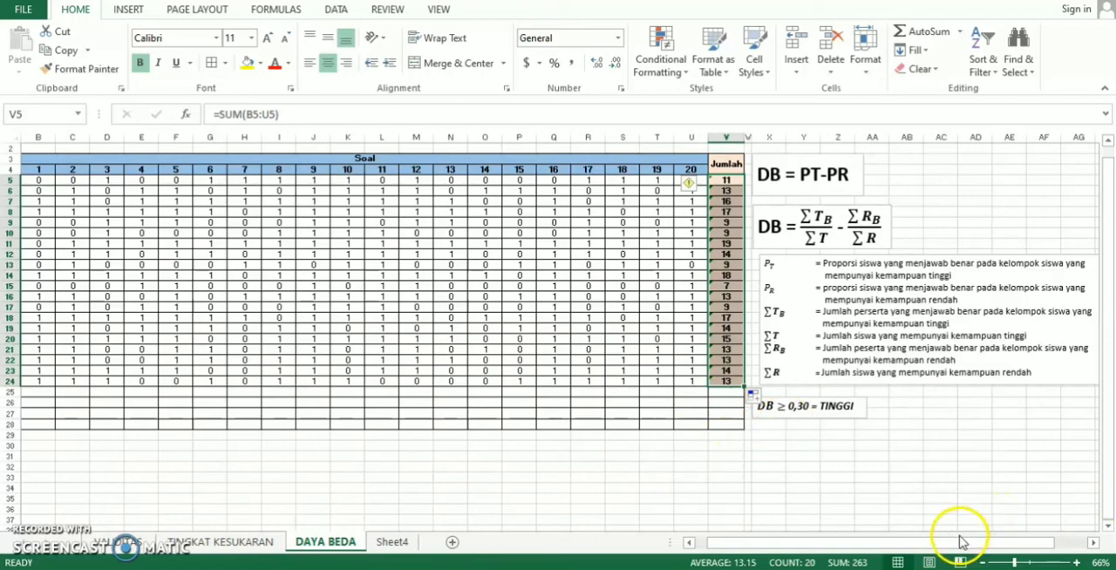
- Custom-sort the subject rows A5:V24 by Column V values from largest to smallest and check the first and last Jumlah totals
left_click_drag(961, 542, 946, 542)
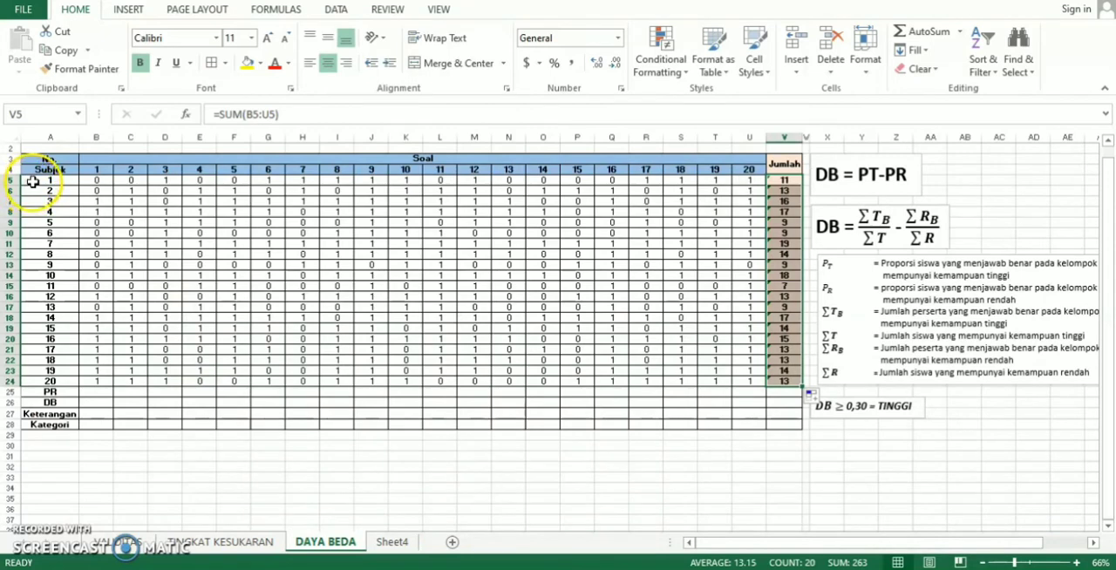
left_click_drag(32, 181, 784, 384)
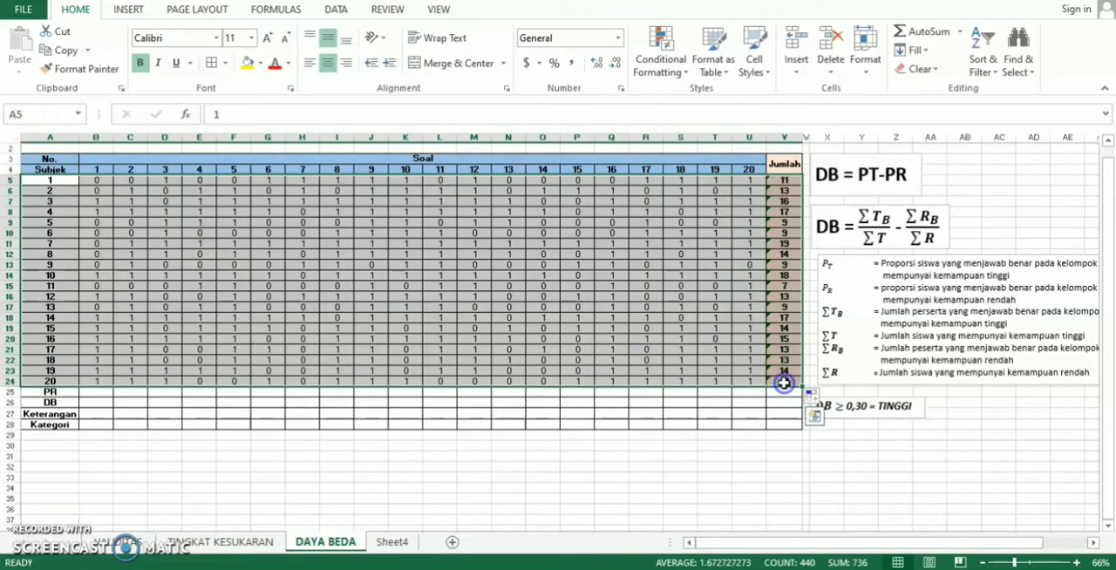
left_click(985, 61)
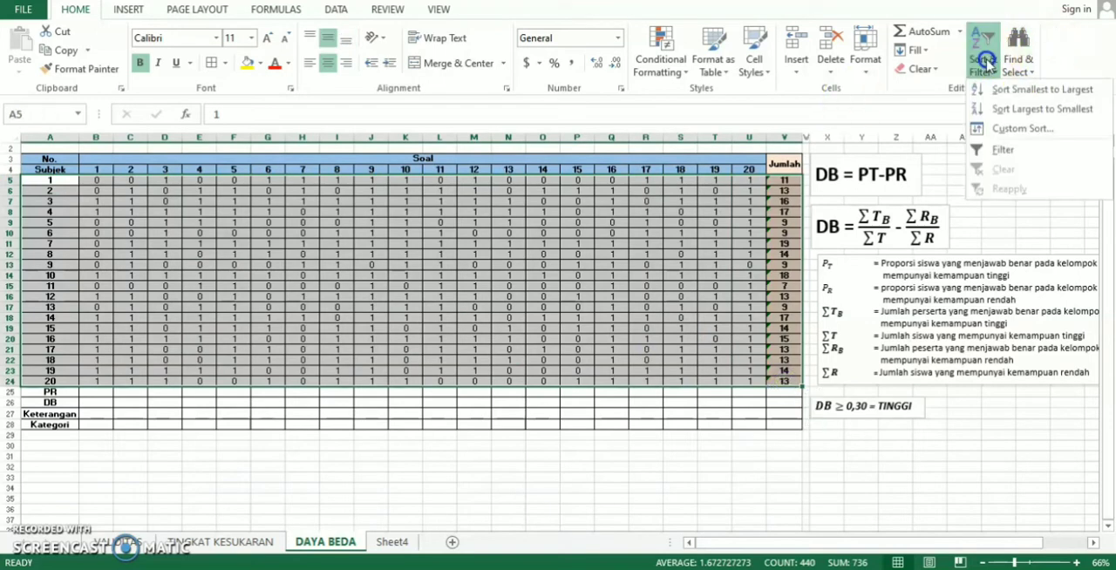
left_click(987, 127)
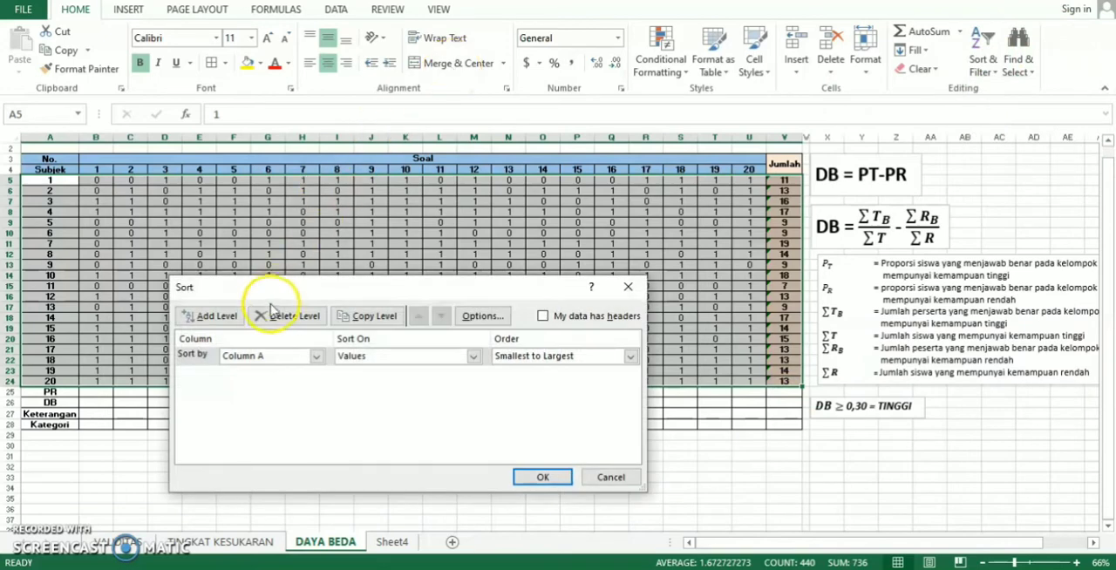
left_click(317, 356)
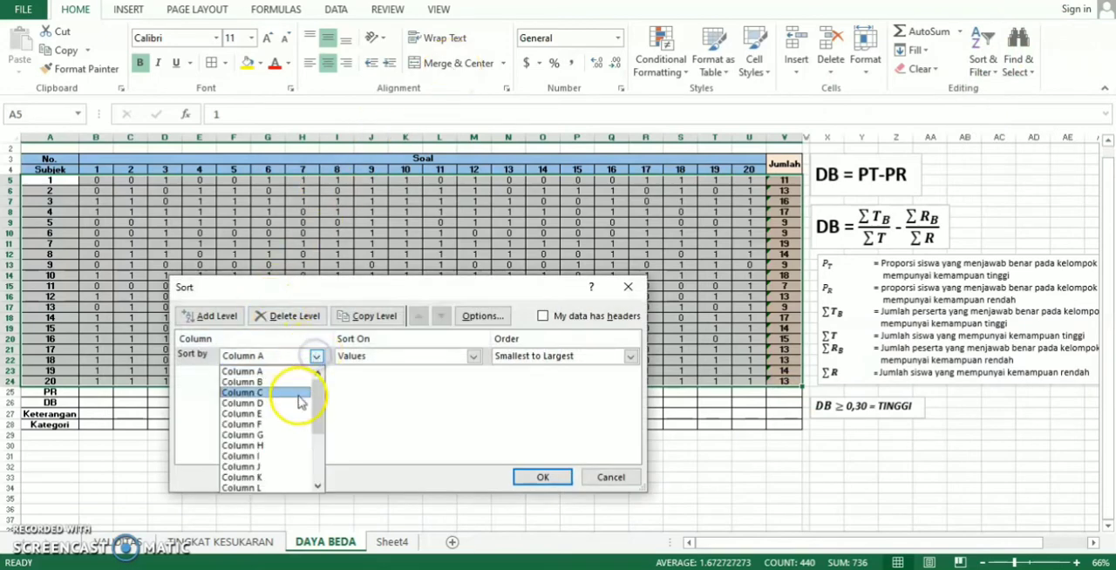
left_click_drag(316, 406, 313, 471)
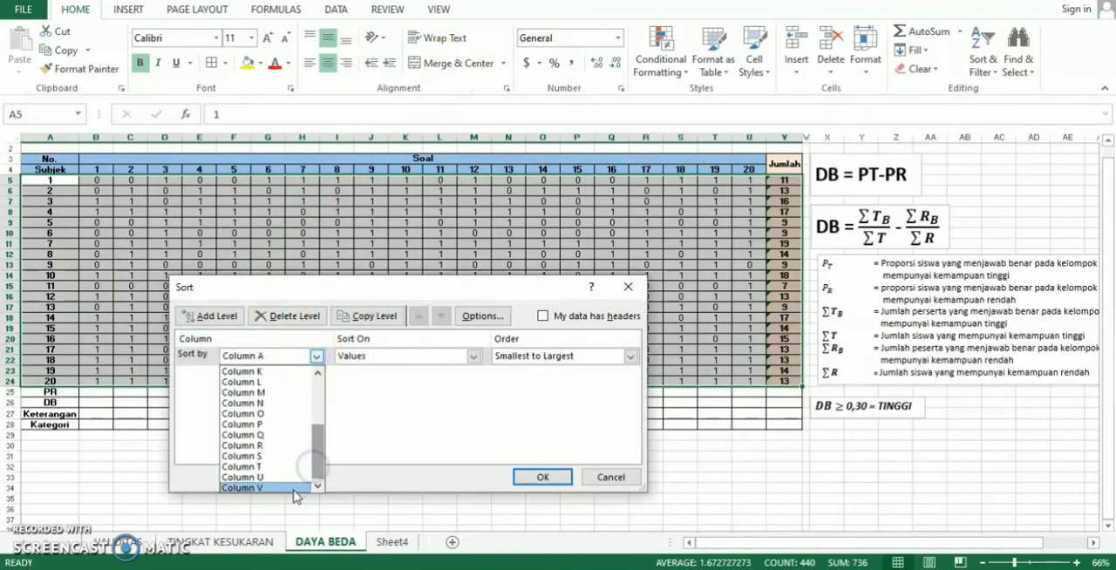
left_click(290, 488)
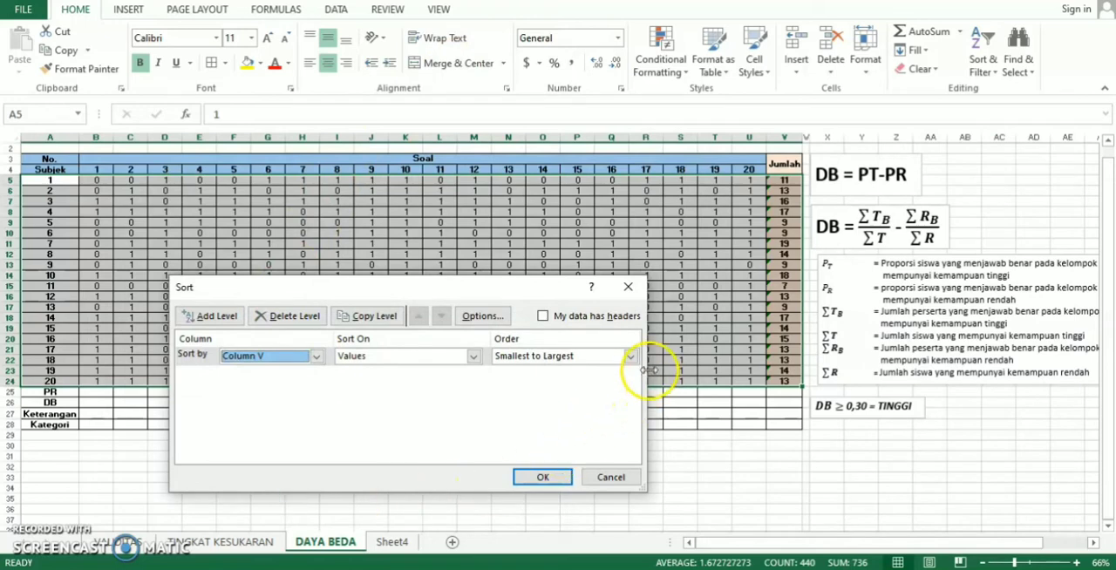
left_click(629, 357)
left_click(584, 381)
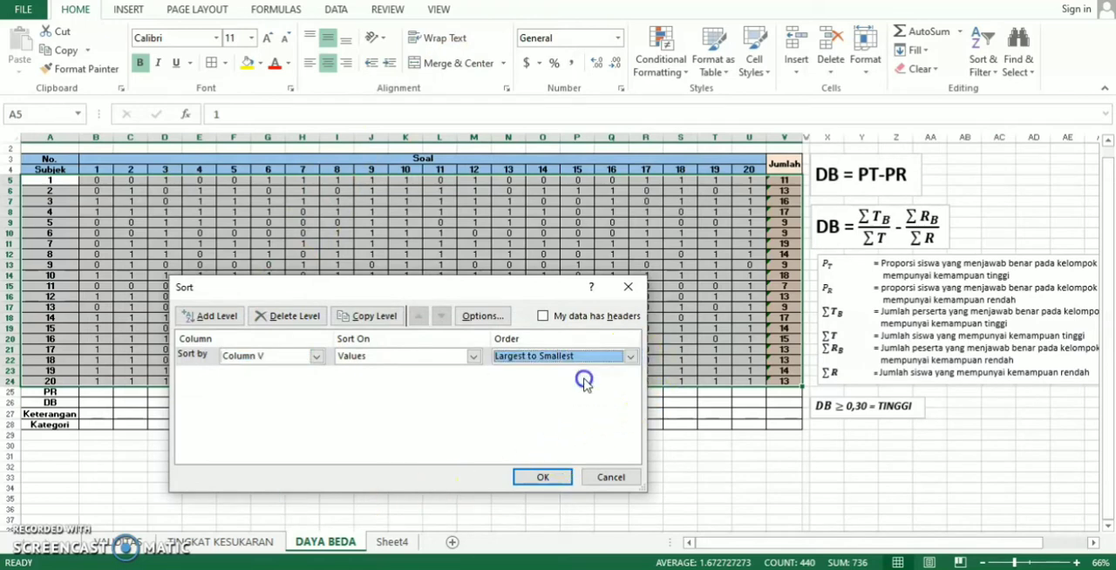
left_click(539, 478)
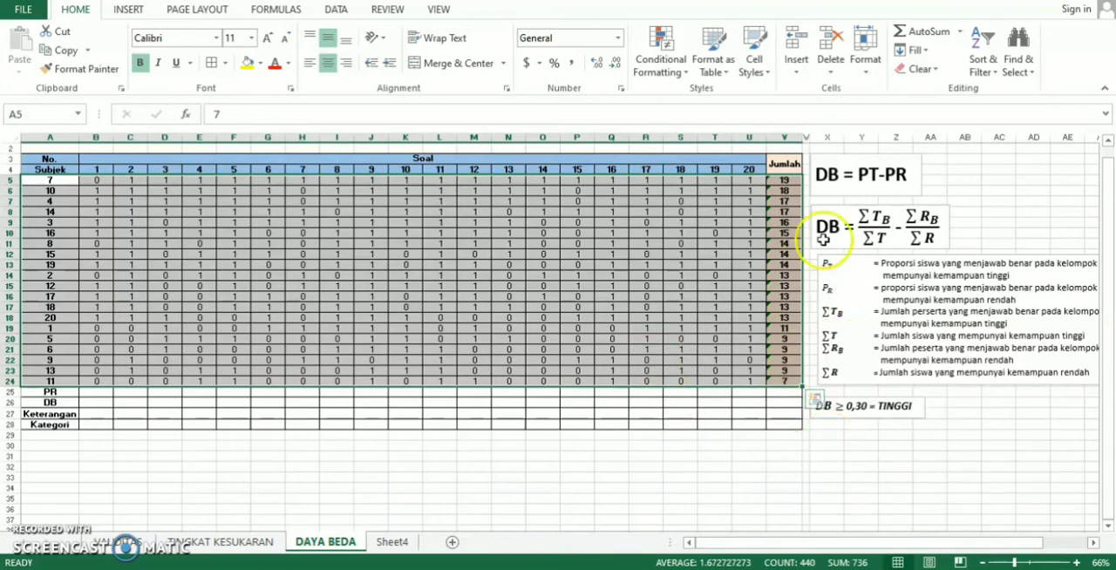
left_click(784, 183)
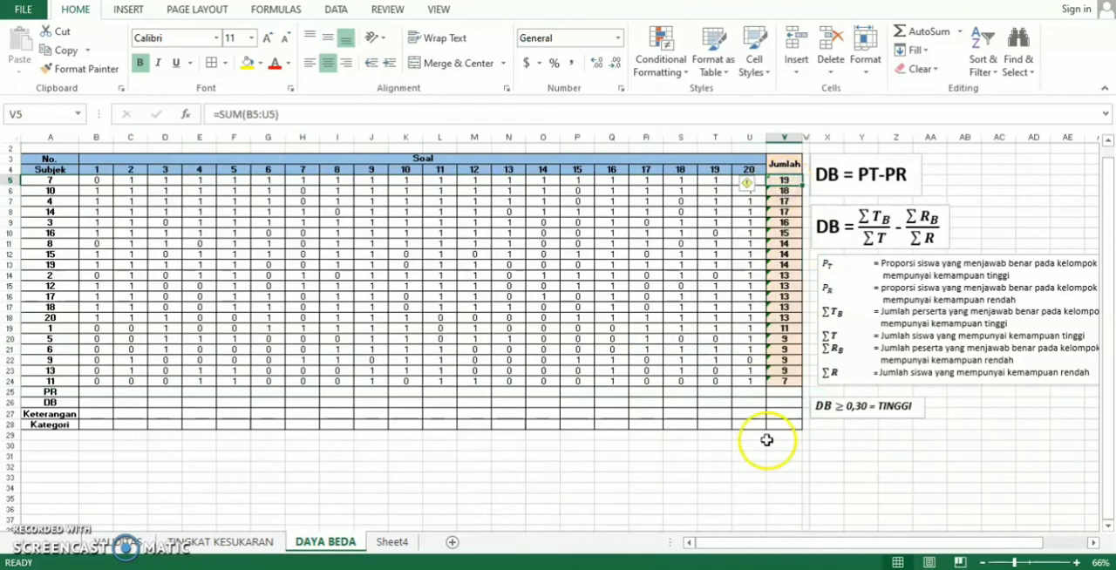
left_click(783, 381)
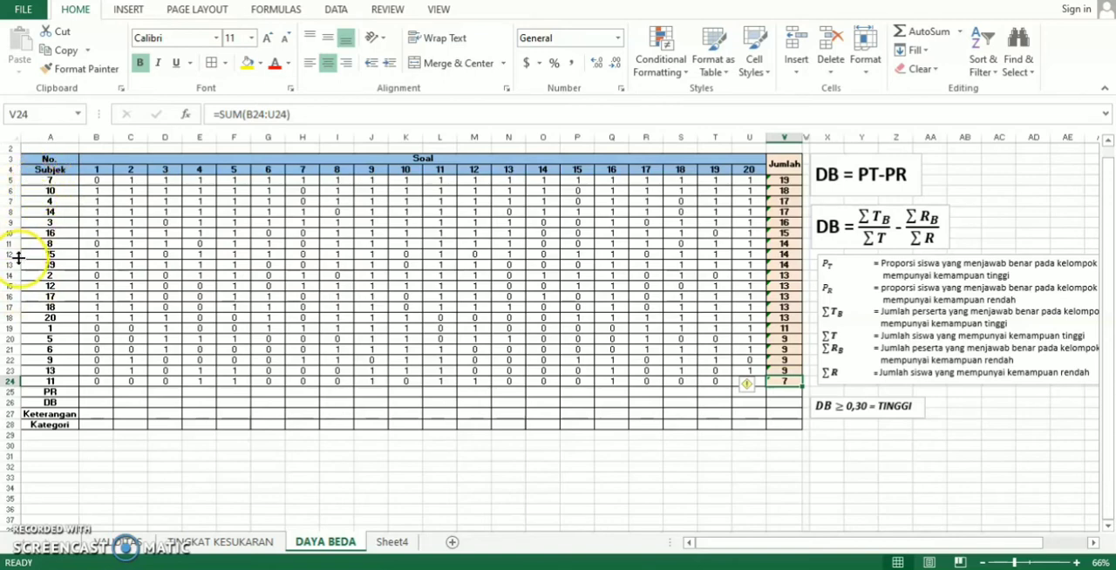
- Insert blank cells at A15:V15 below the top ten subjects, shifting cells down, and label A15 as PT
left_click(25, 285)
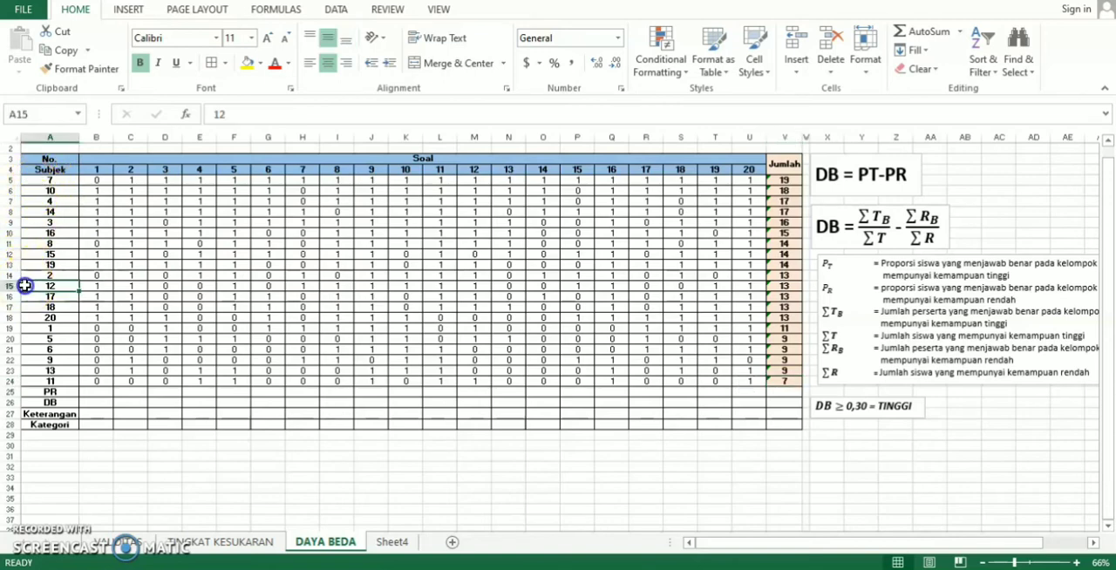
left_click_drag(31, 286, 780, 285)
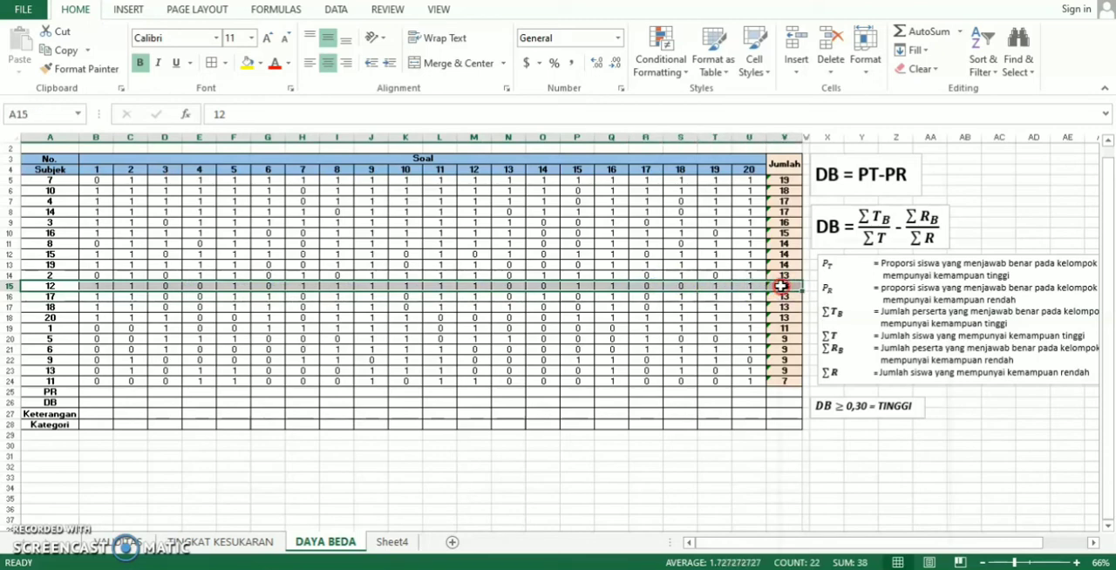
right_click(780, 285)
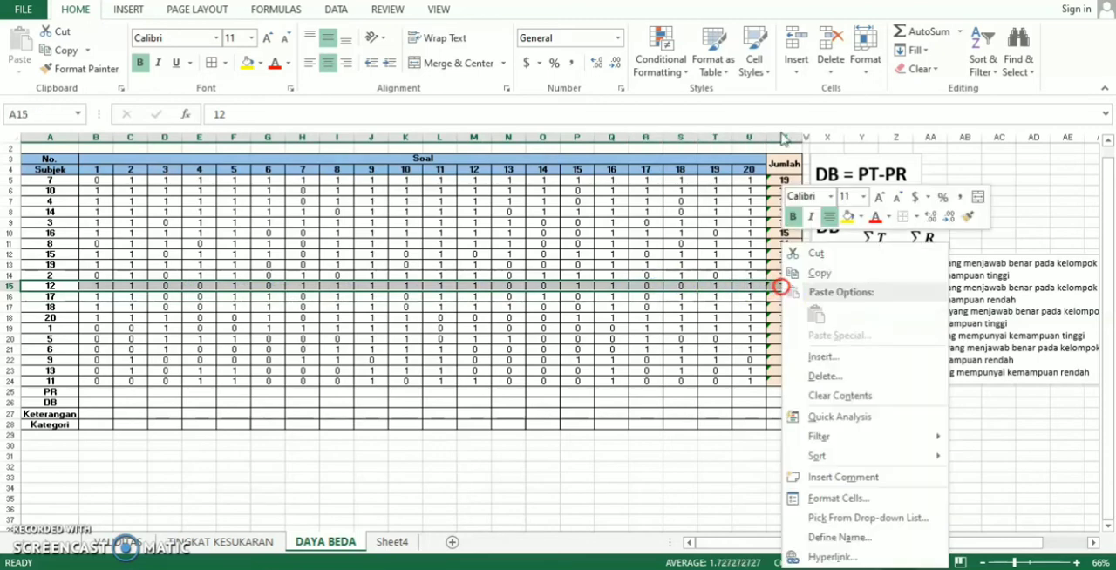
left_click(822, 359)
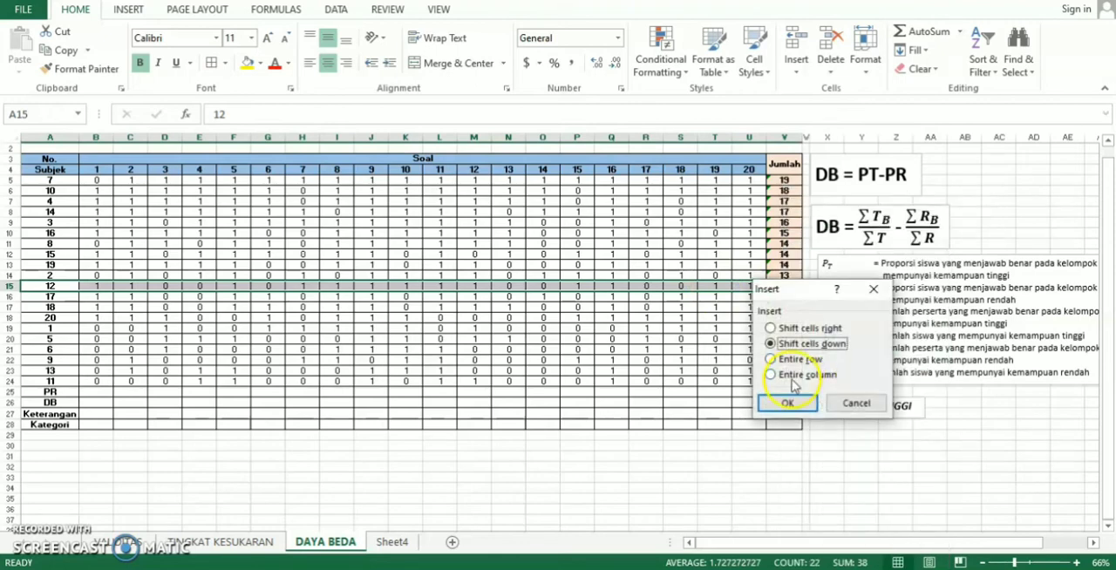
left_click(786, 402)
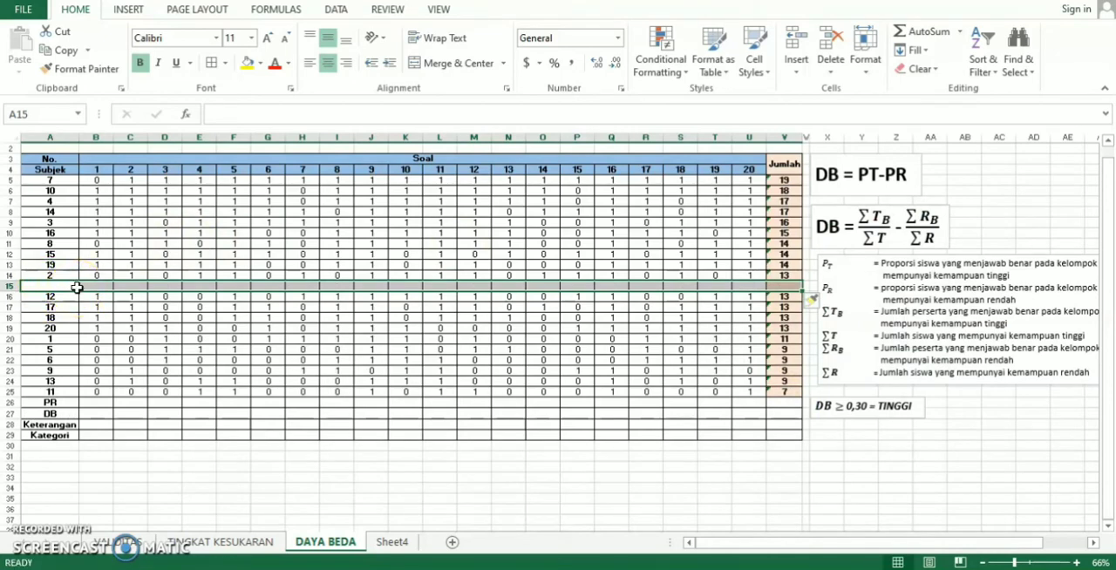
type("PR")
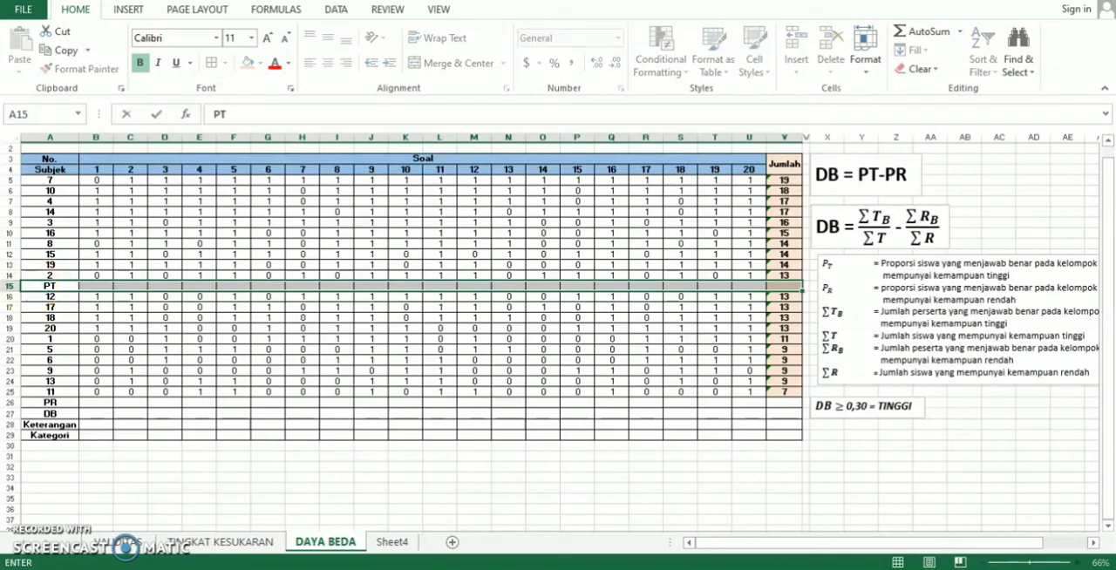
left_click(87, 285)
left_click(54, 286)
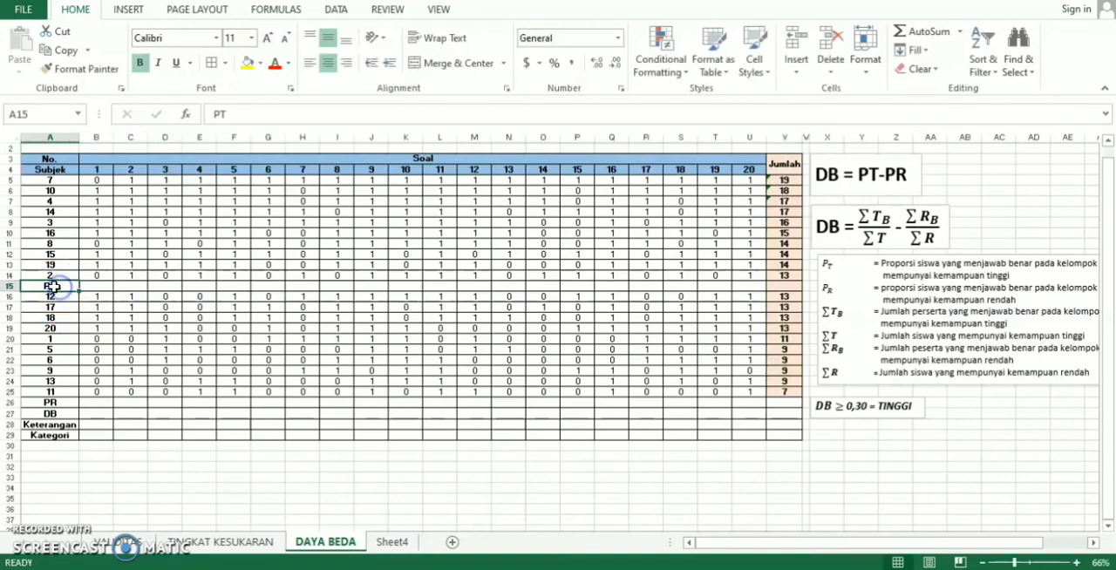
- Give the PT row, A15:V15, an orange fill from the theme colors
left_click_drag(70, 286, 778, 290)
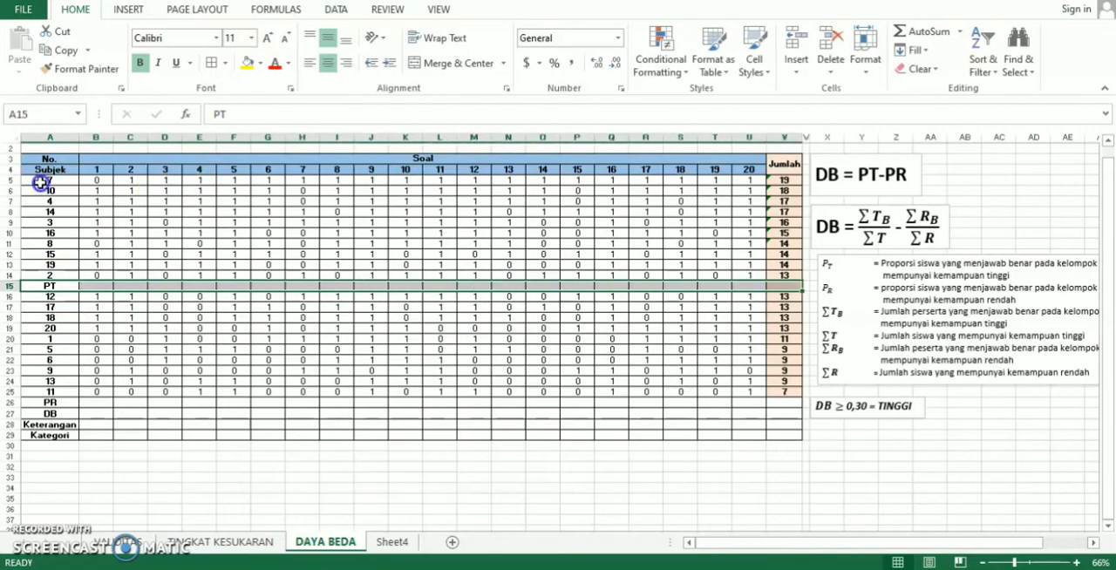
left_click(258, 63)
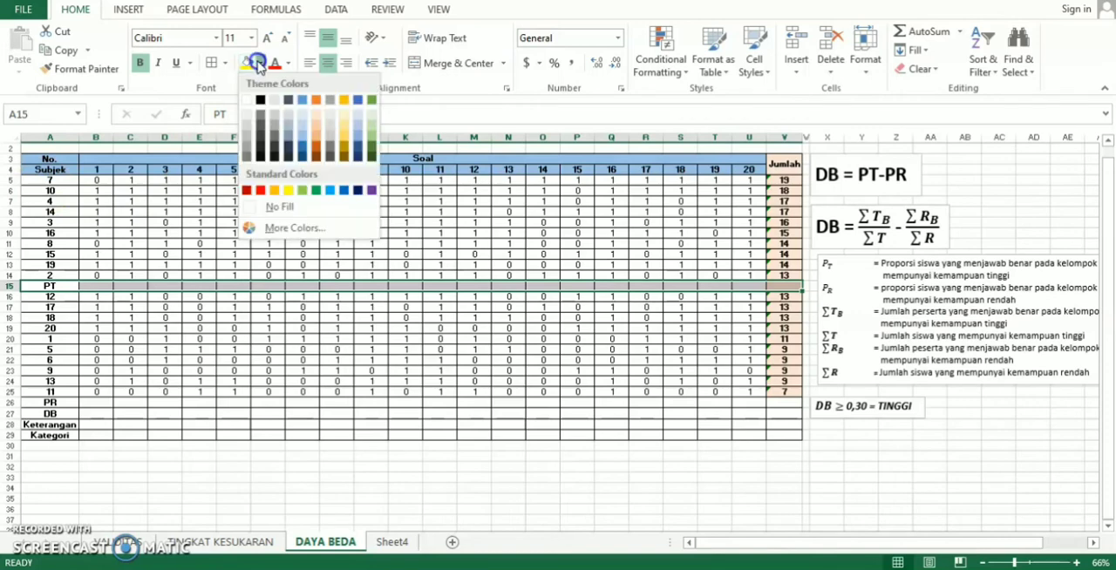
left_click(314, 142)
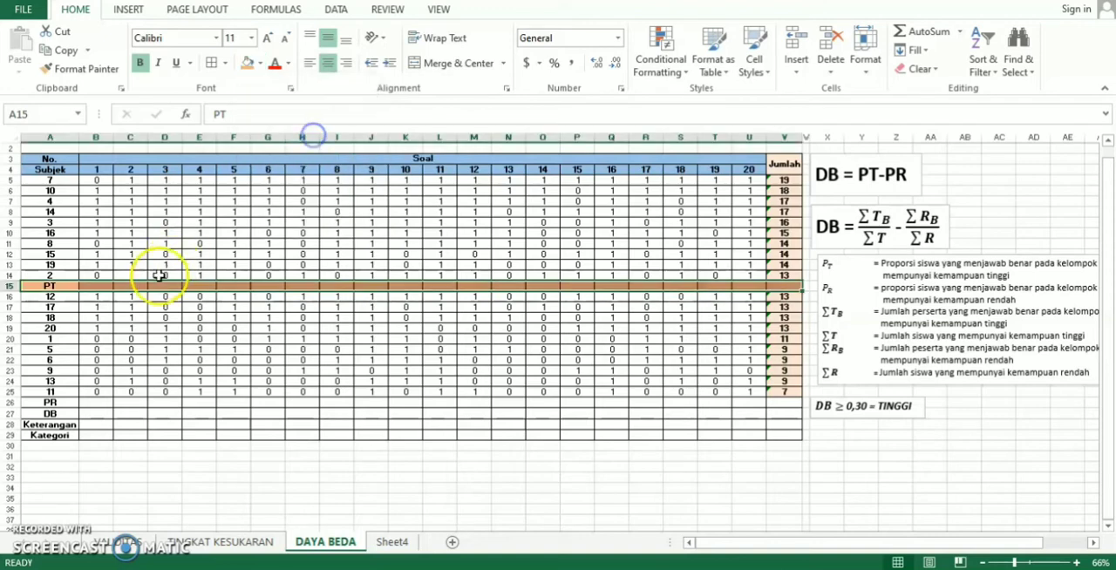
- Calculate the PT proportion for question 1 in B15 with the formula =SUM(B5:B14)/10
left_click(97, 286)
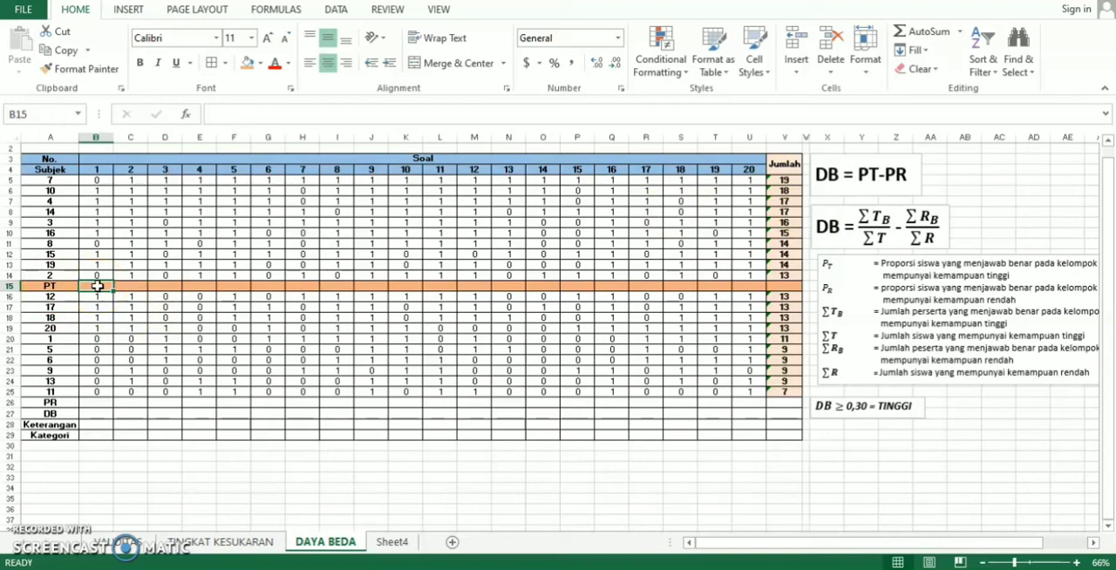
type("=")
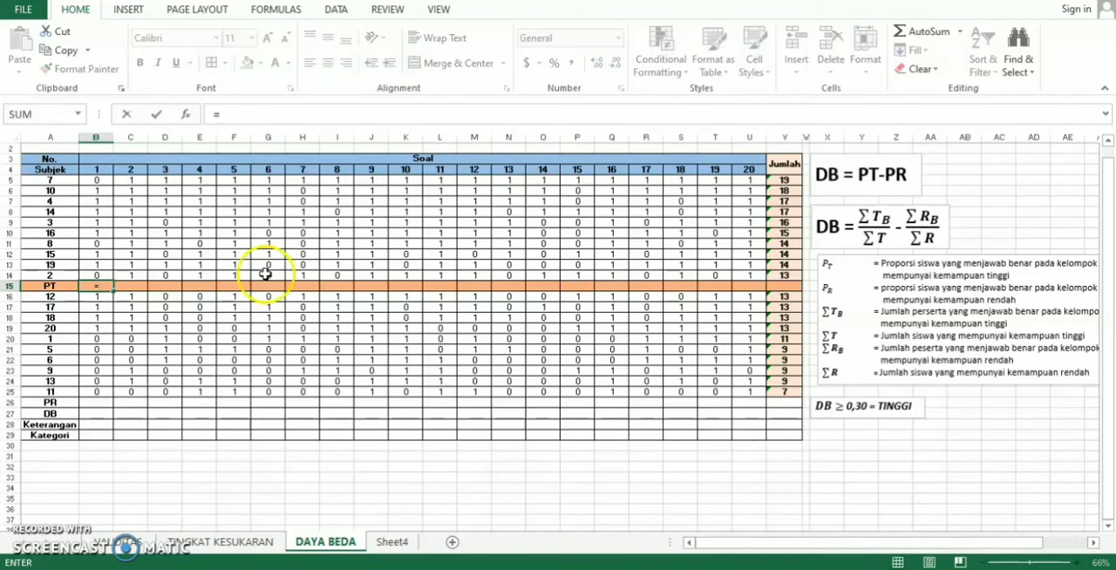
type("SUM")
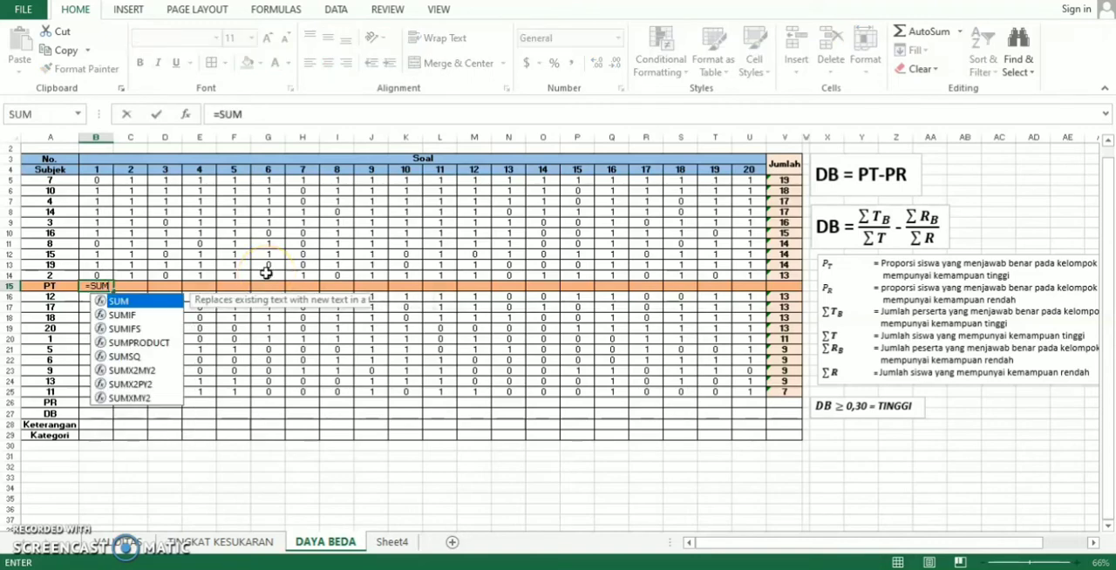
type("(")
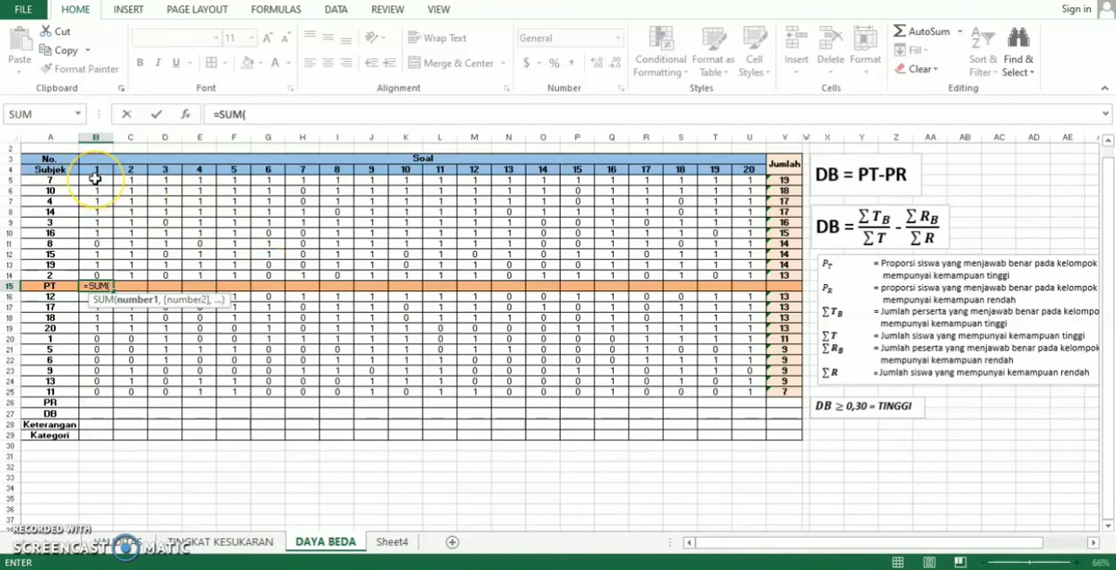
left_click_drag(95, 178, 122, 273)
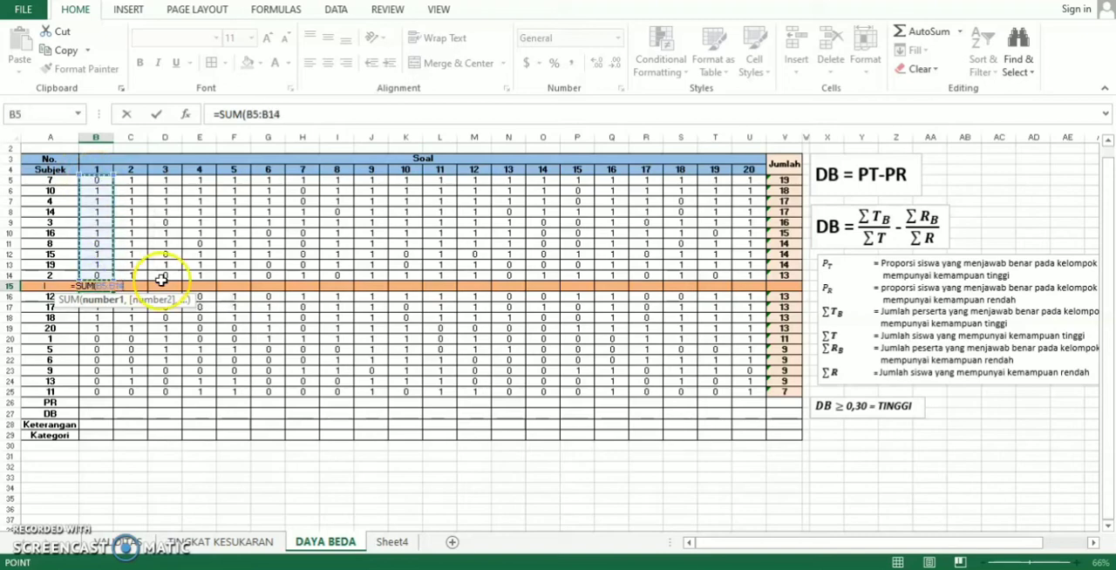
type(")/10")
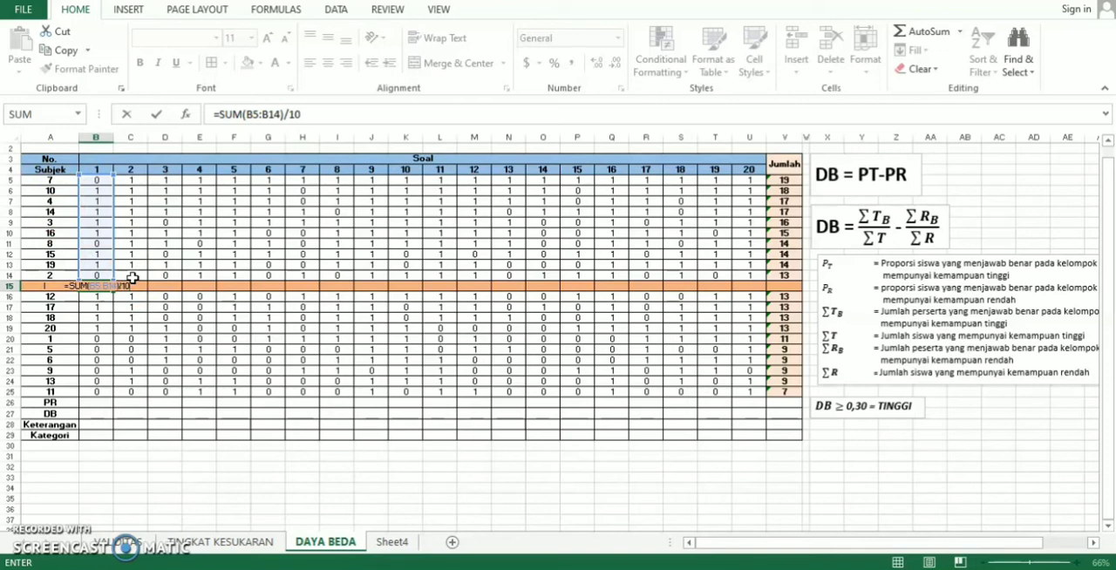
key("ctrl+Return")
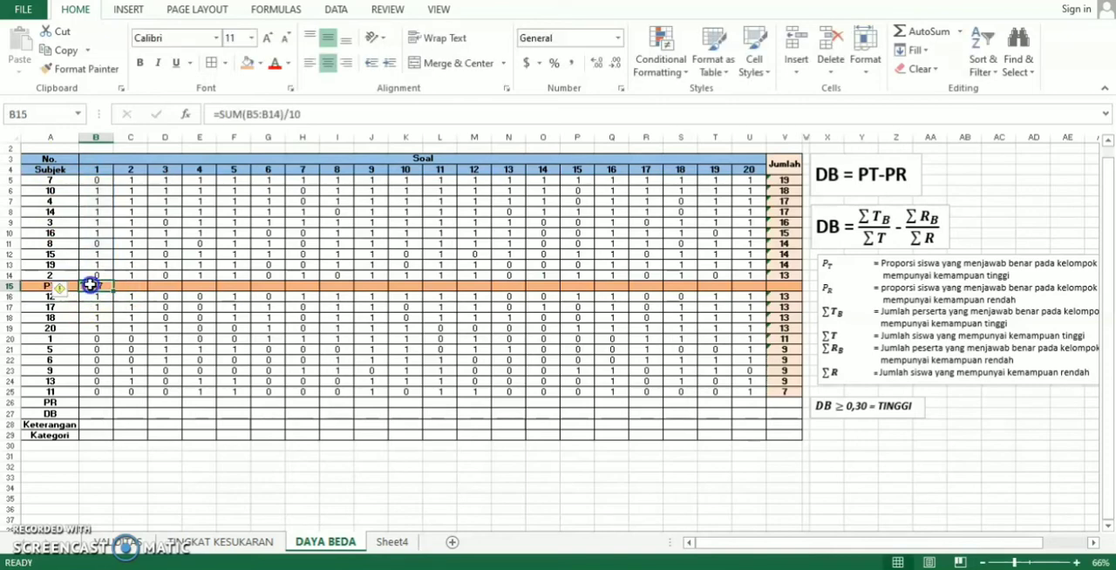
- Fill the B15 formula across the PT row through V15, and clear the Jumlah cell V15
left_click_drag(113, 286, 757, 284)
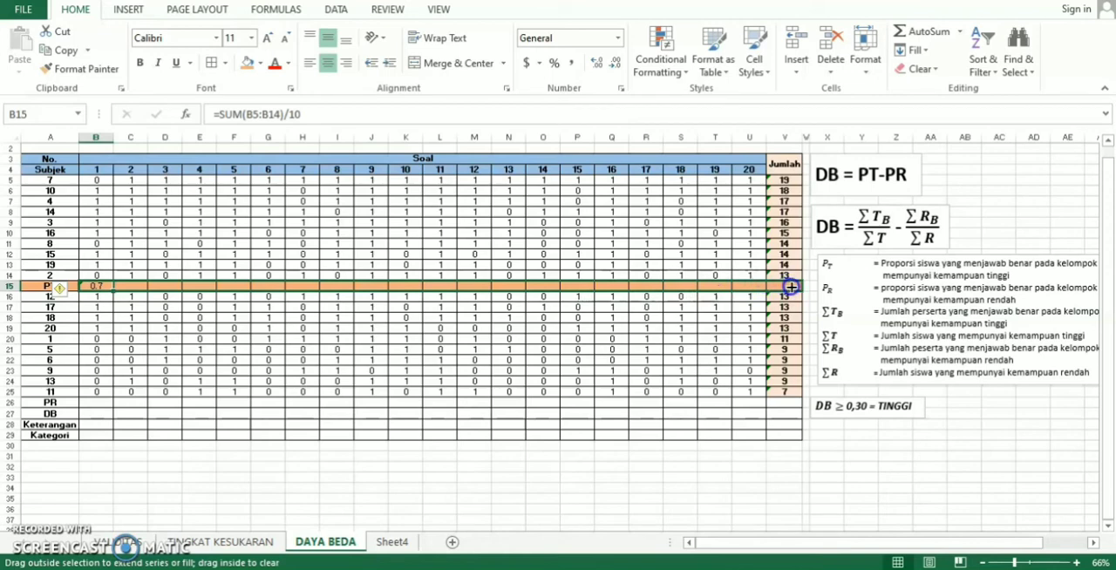
left_click_drag(791, 286, 790, 286)
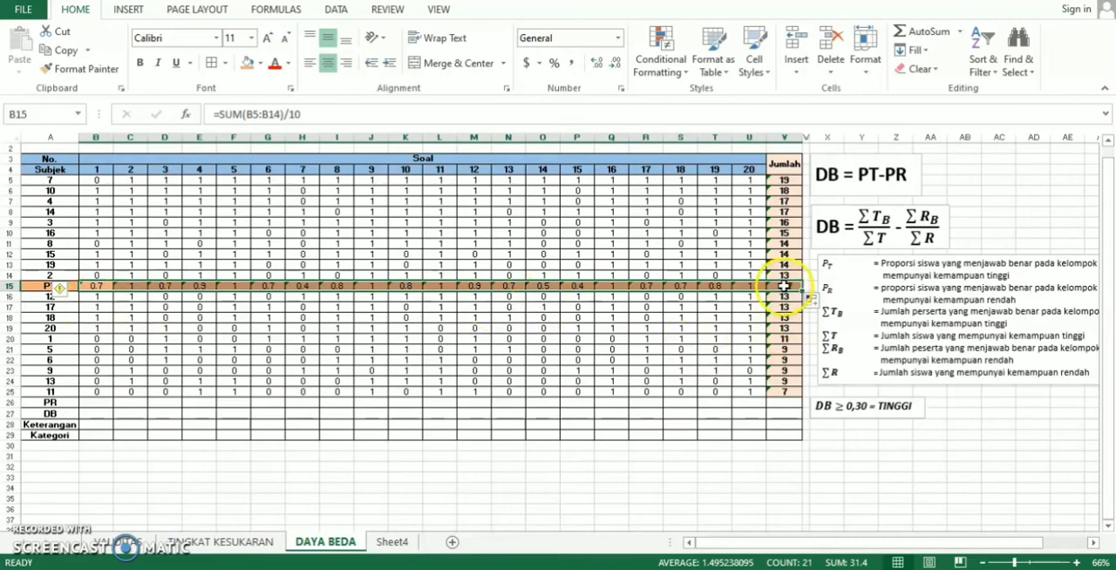
left_click(784, 286)
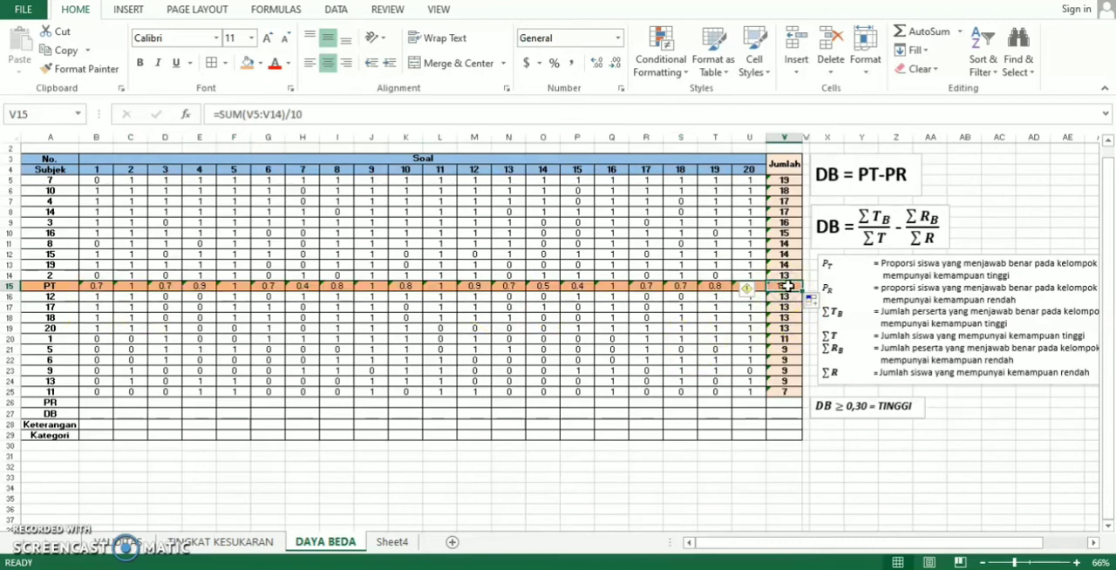
key("BackSpace")
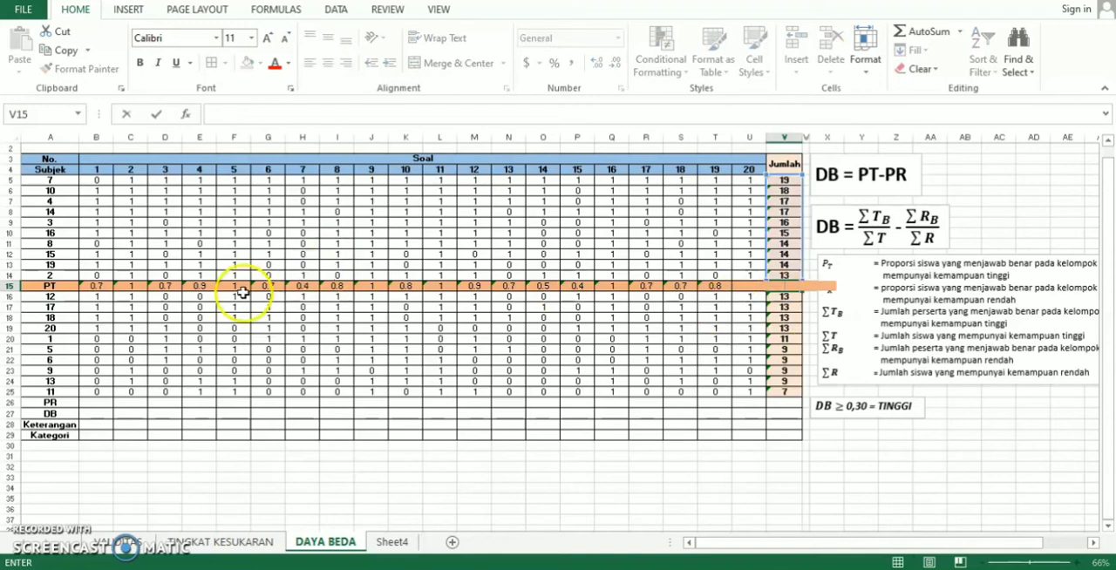
left_click(232, 289)
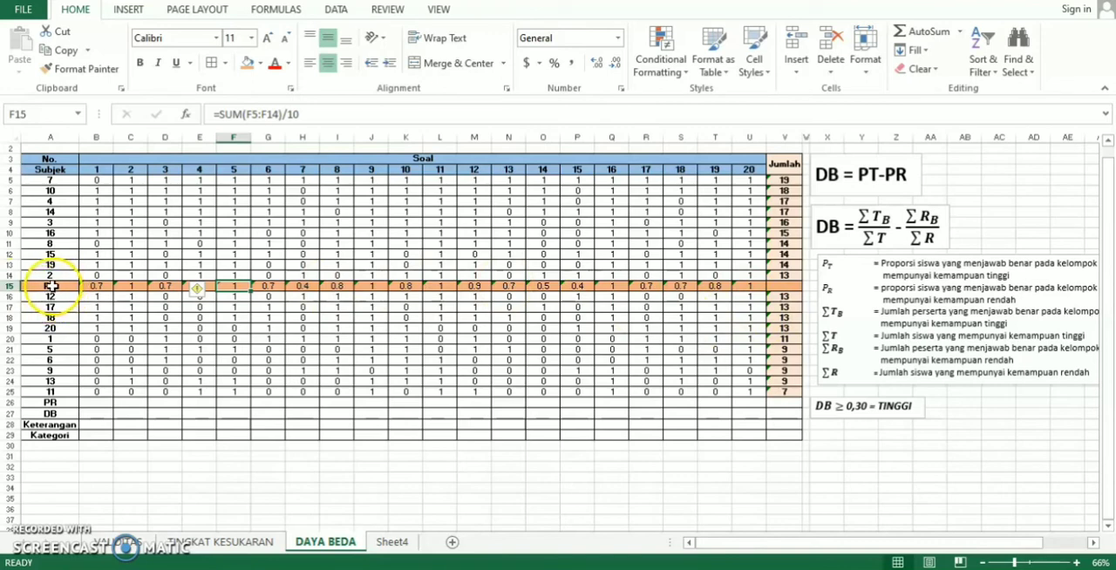
- Replace the PT label in A15 with KLPK ATAS
left_click(52, 286)
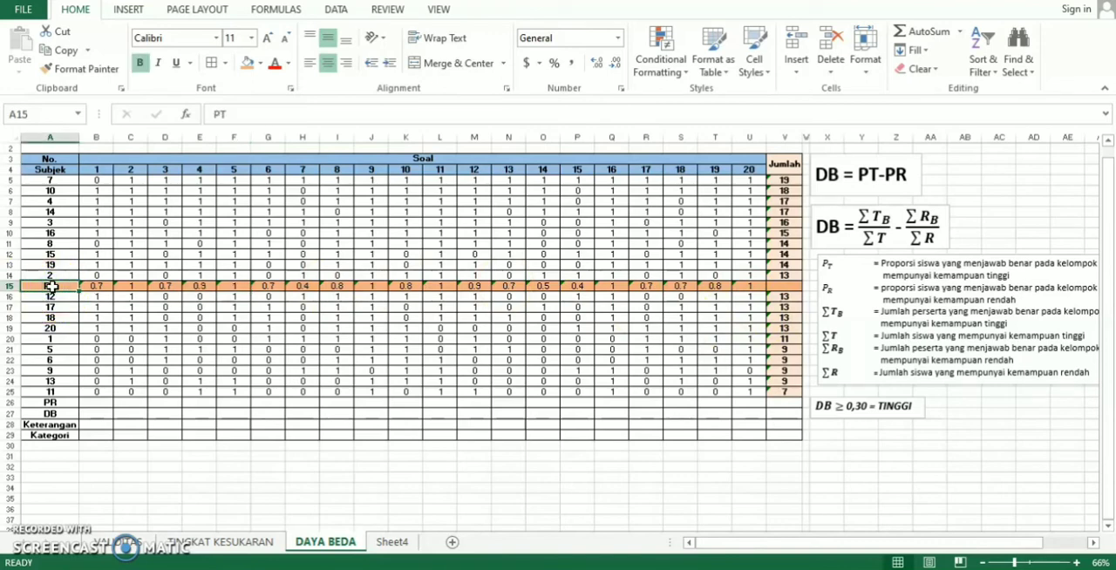
left_click(282, 115)
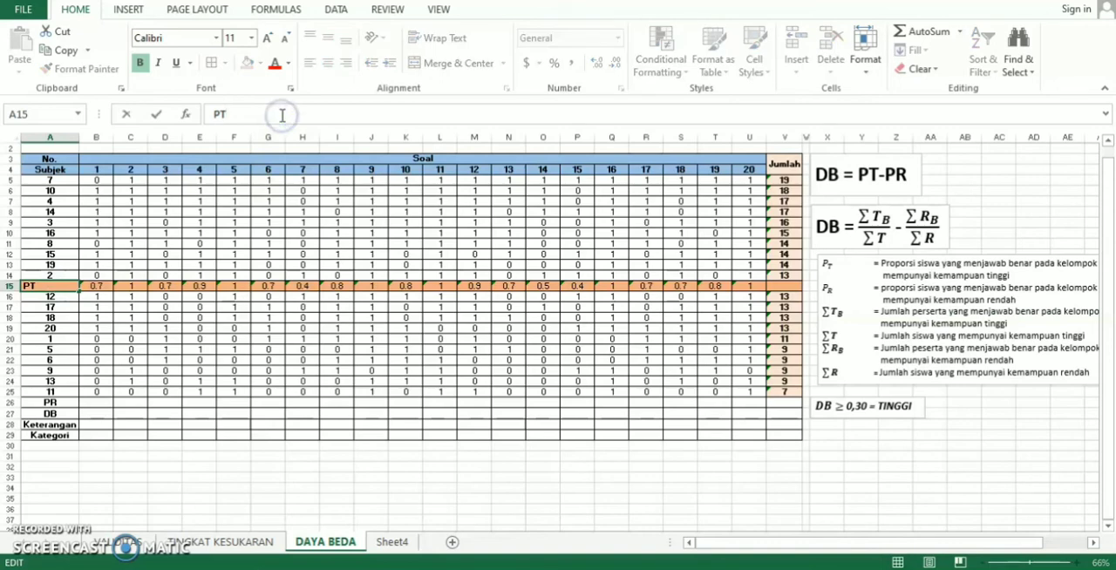
key("BackSpace")
key("BackSpace")
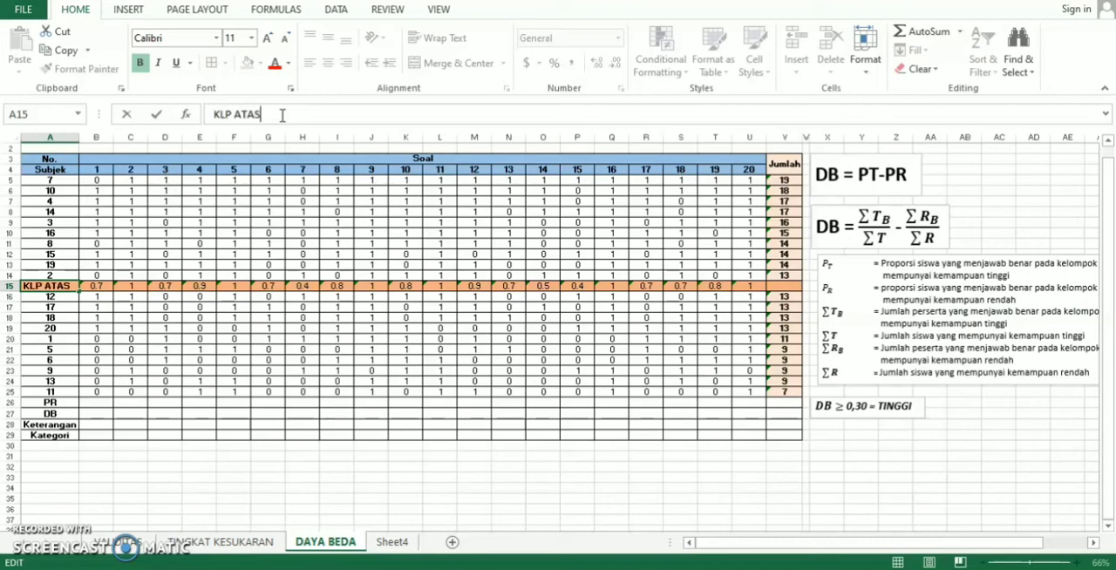
left_click(228, 114)
type("K")
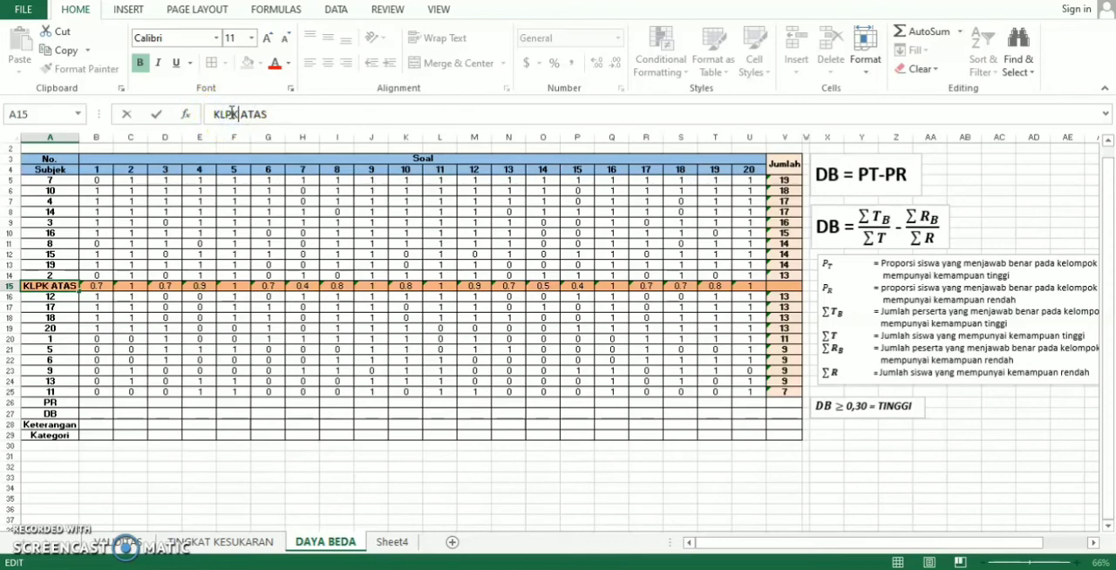
- Replace the PR label in A26 with KLMP
left_click(57, 401)
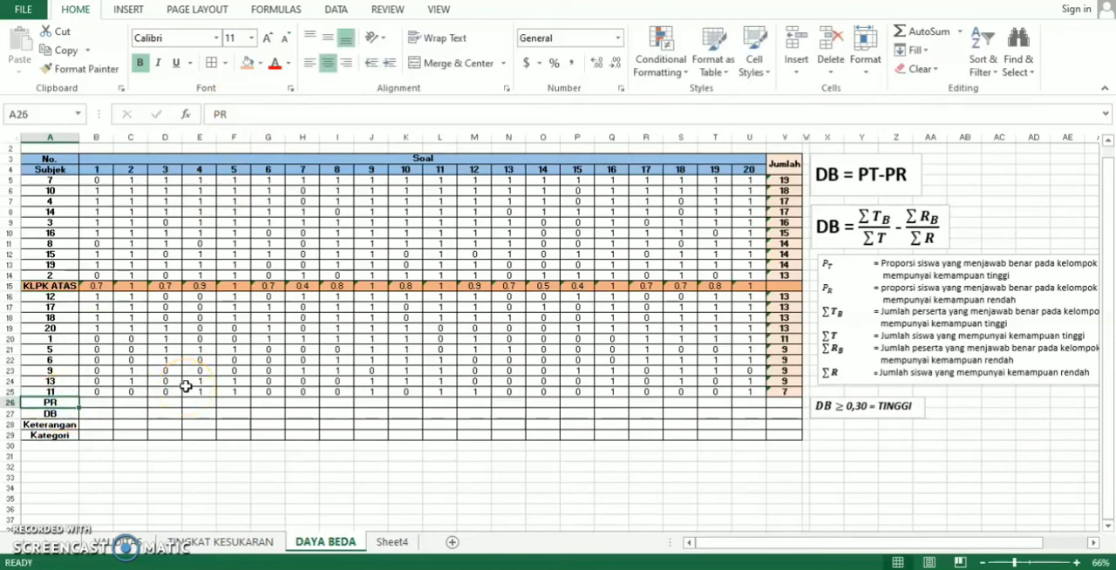
type("KL")
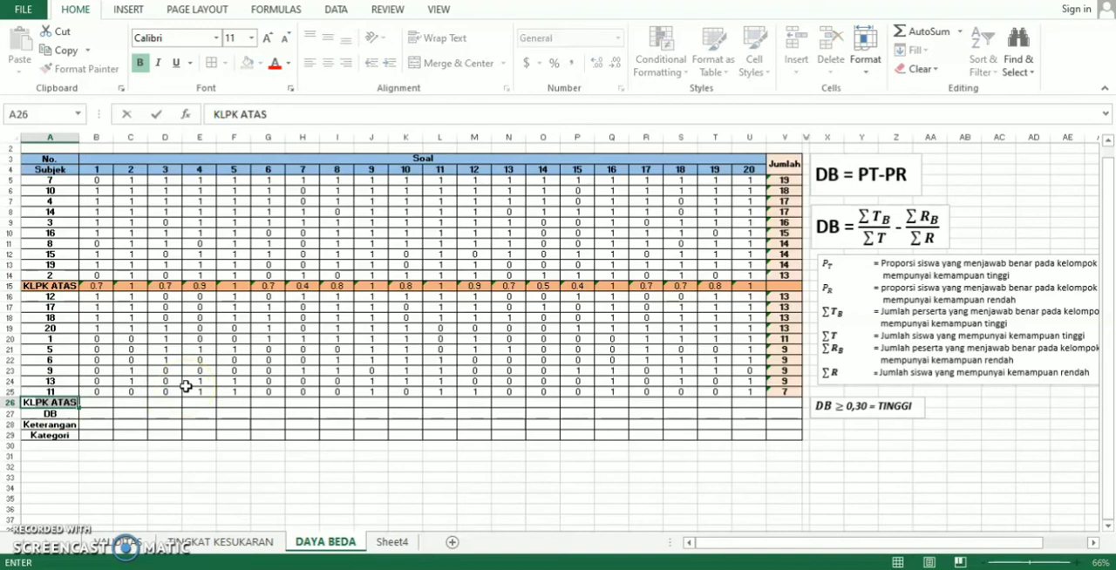
type("MP")
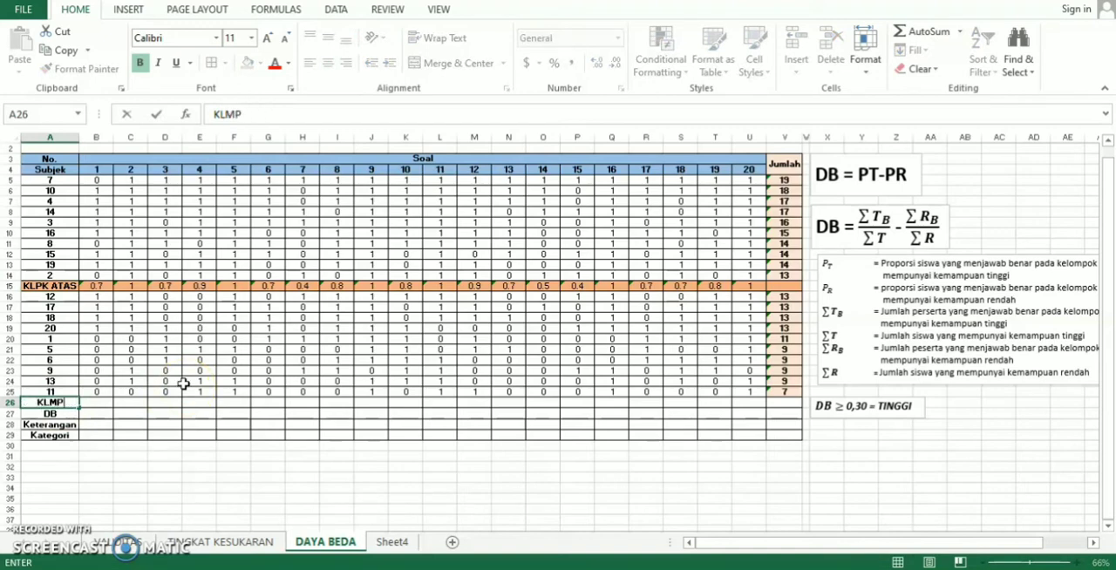
- Correct the upper-group label in A15 to KLMPK ATAS
left_click(39, 288)
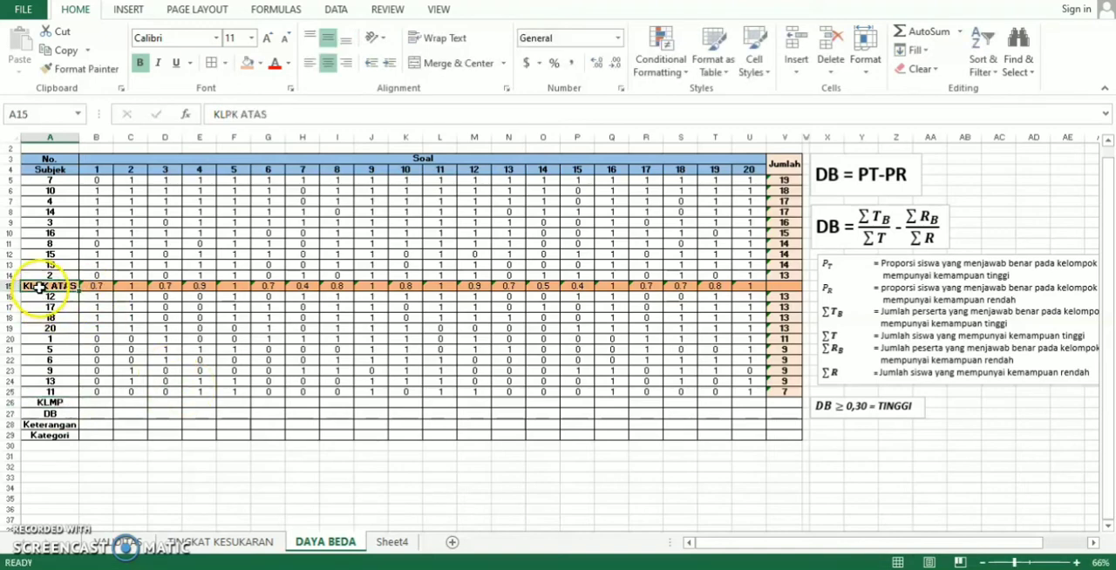
left_click(224, 112)
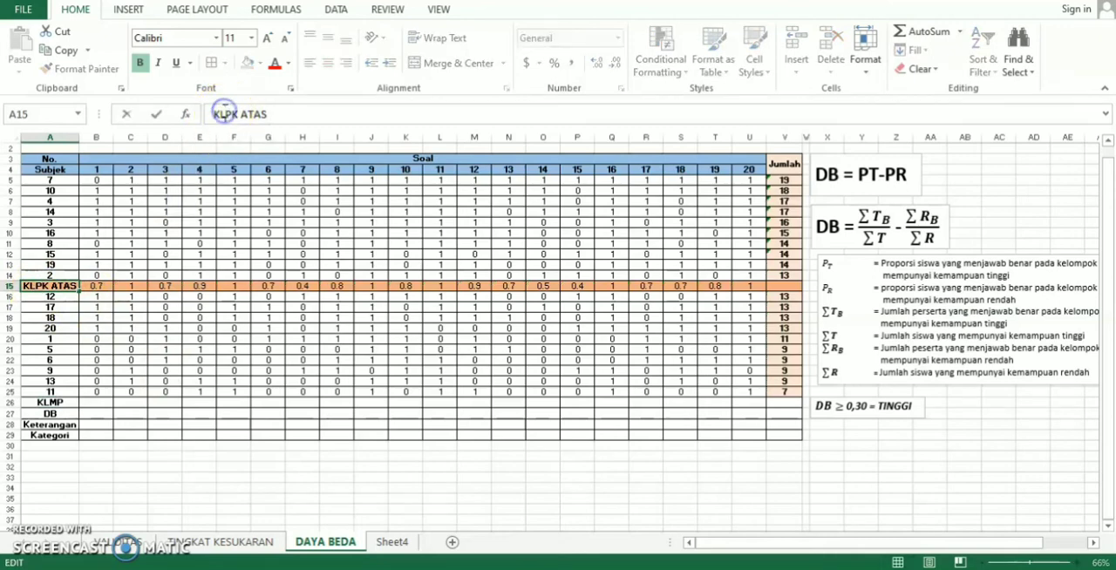
type("M")
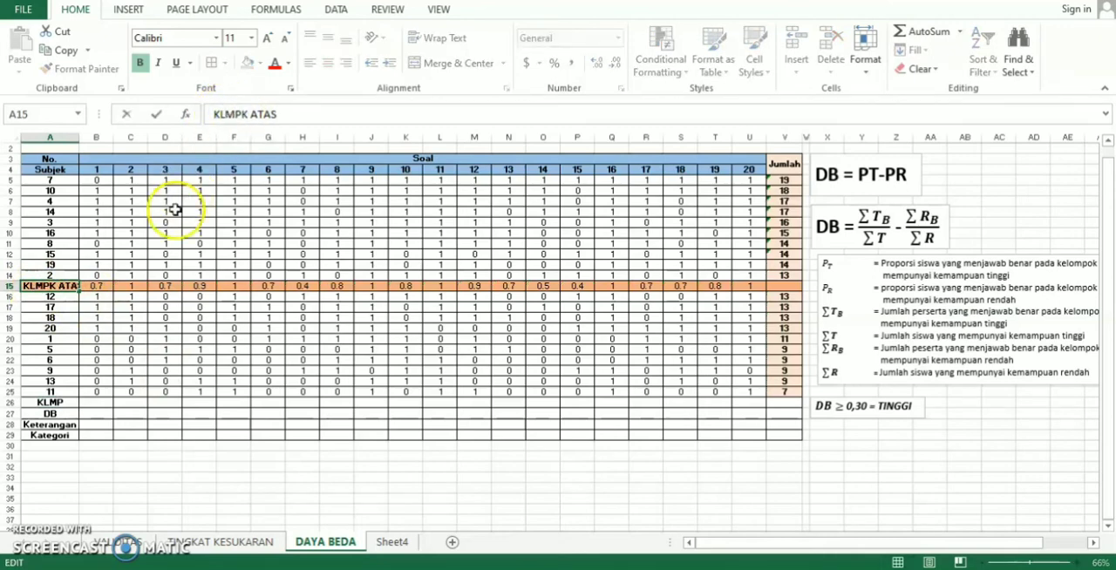
- Extend the lower-group label in A26 to KLMP BAWAH and widen column A to fit the row labels
left_click(74, 405)
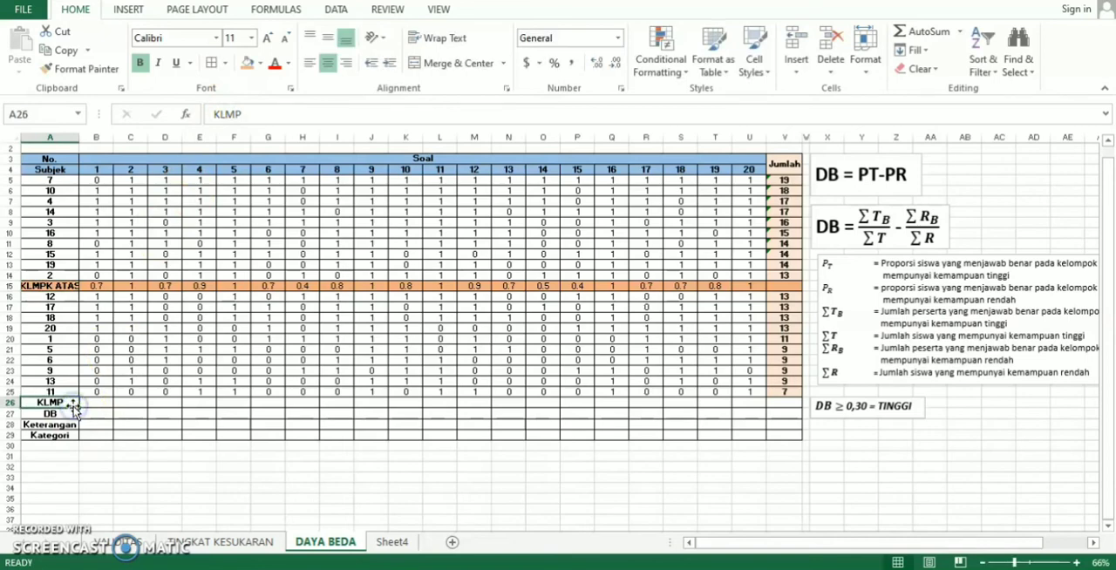
left_click(266, 105)
key("Home")
type("BAWA")
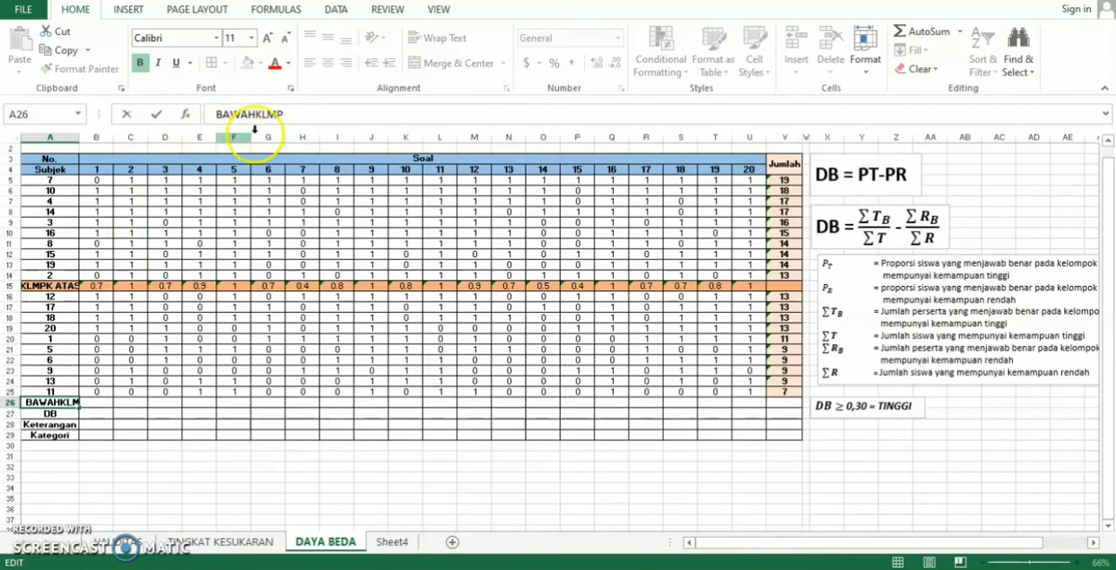
key("BackSpace")
key("BackSpace")
key("BackSpace")
key("BackSpace")
key("BackSpace")
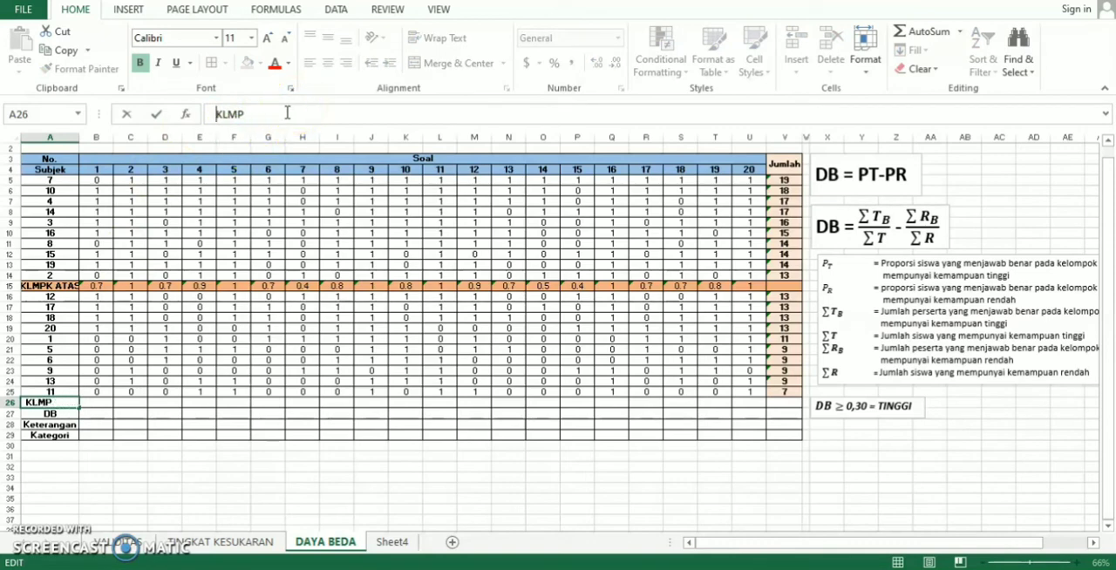
type("BAWAH")
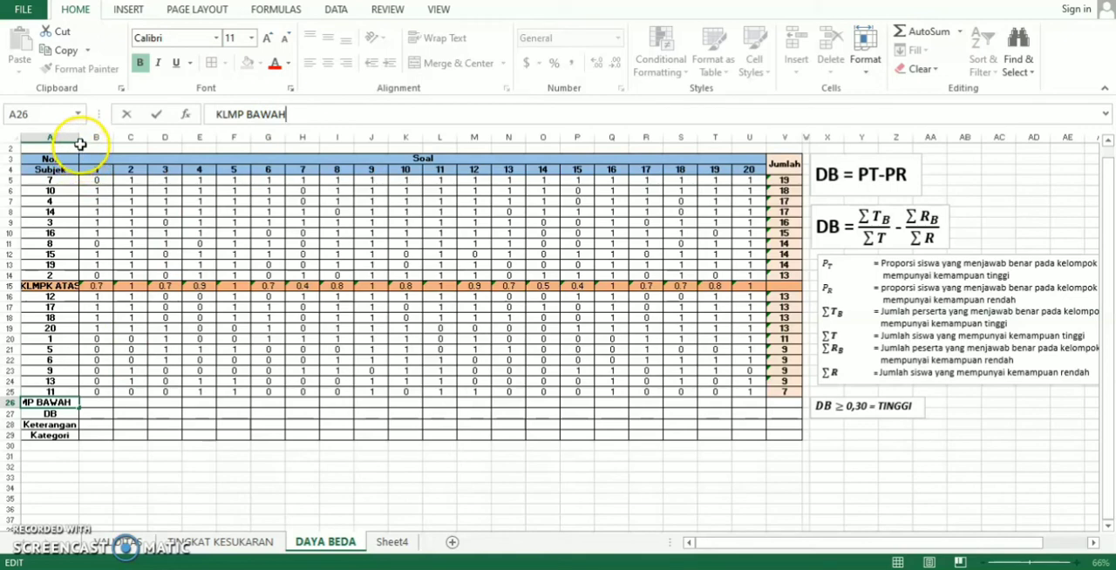
left_click(78, 147)
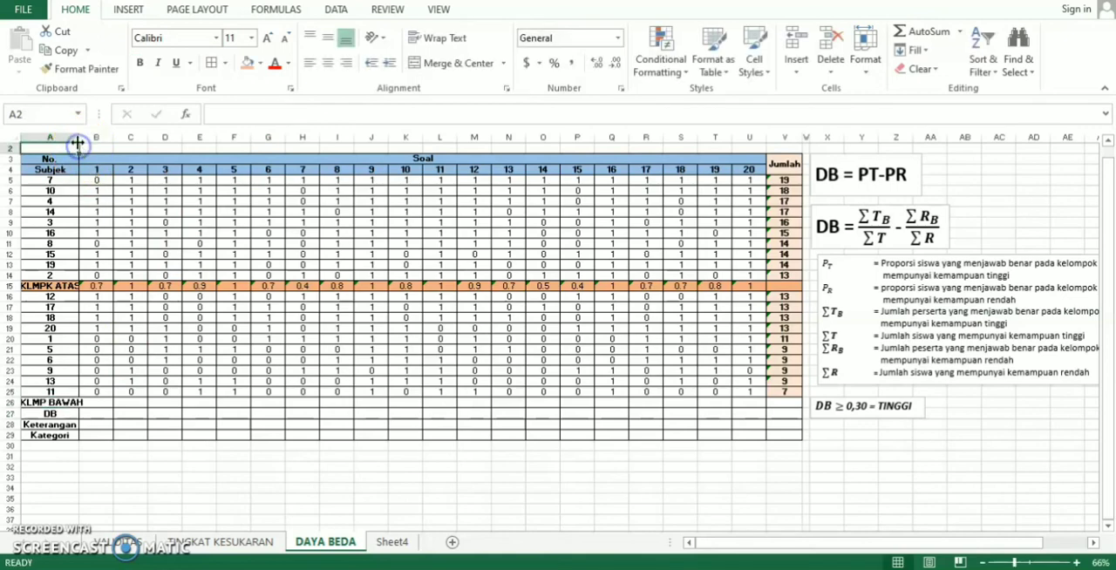
left_click_drag(79, 138, 96, 149)
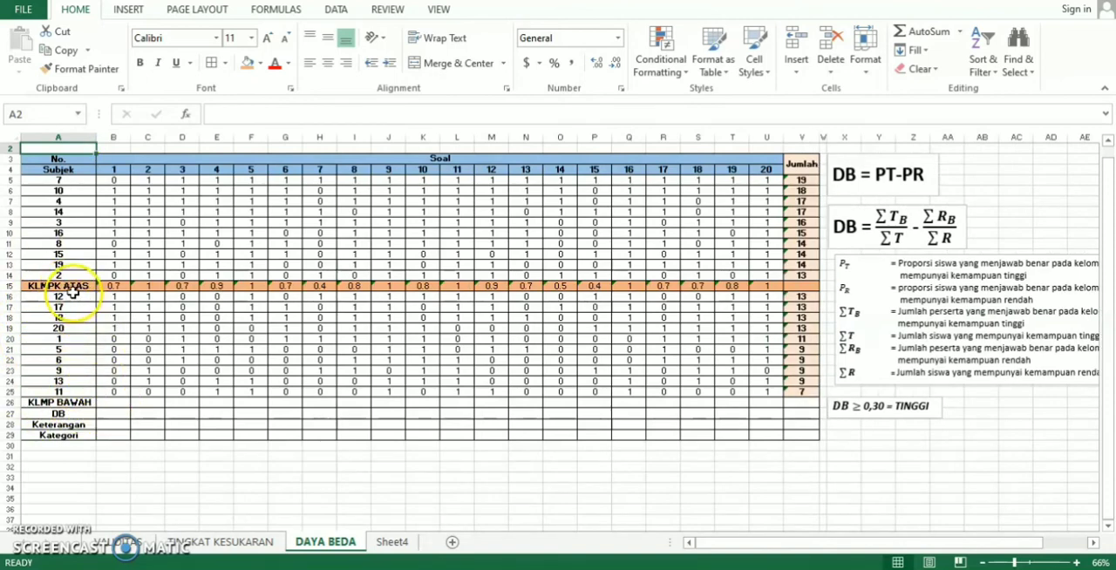
- Calculate the lower group's proportion for question 1 in B26 with the formula =SUM(B16:B25)/10
left_click(109, 402)
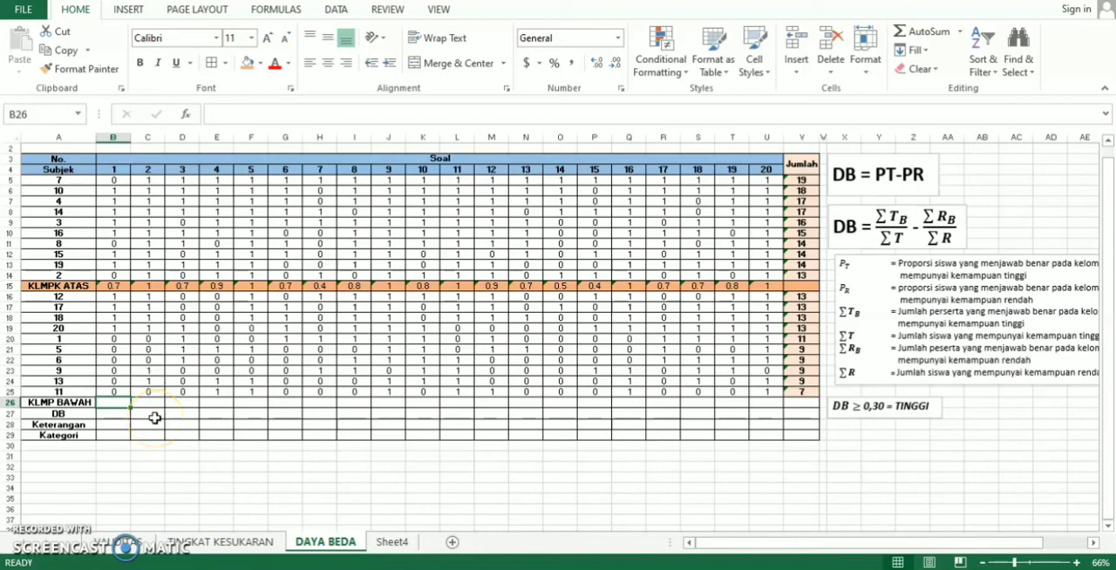
type("=")
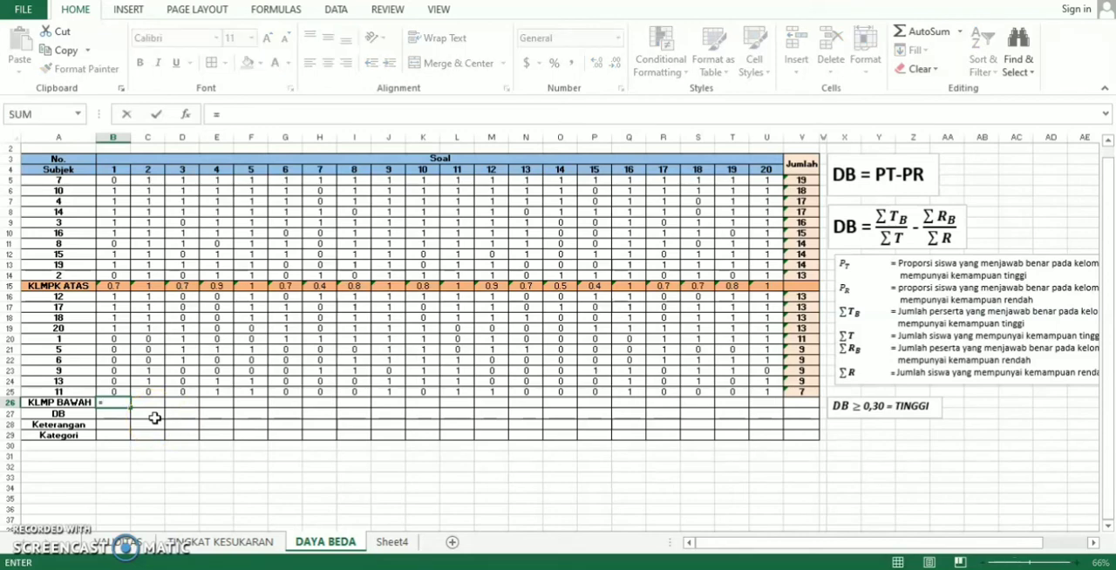
type("SUM(")
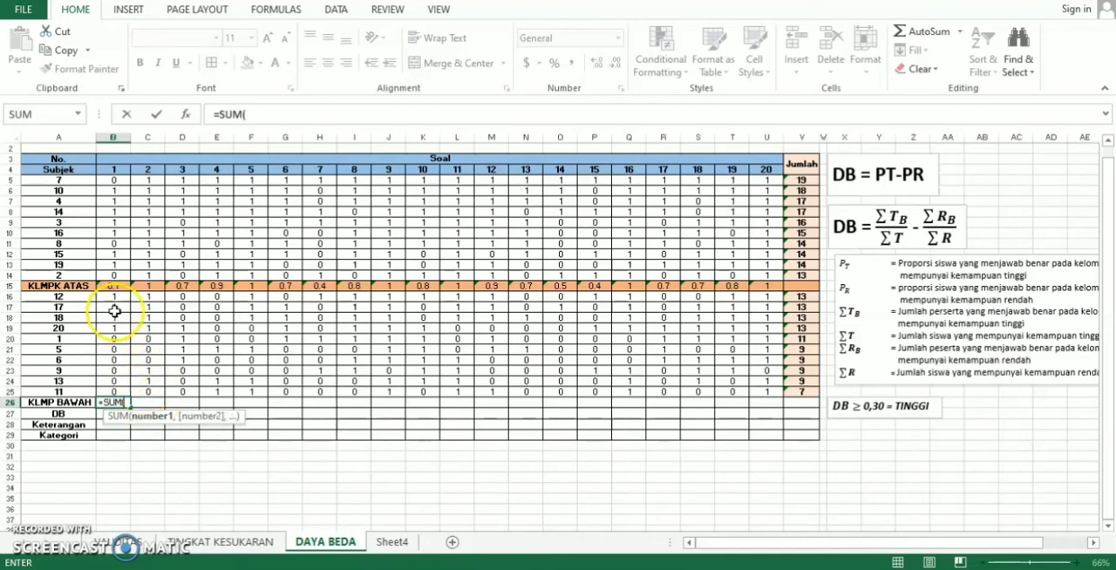
left_click_drag(120, 296, 113, 391)
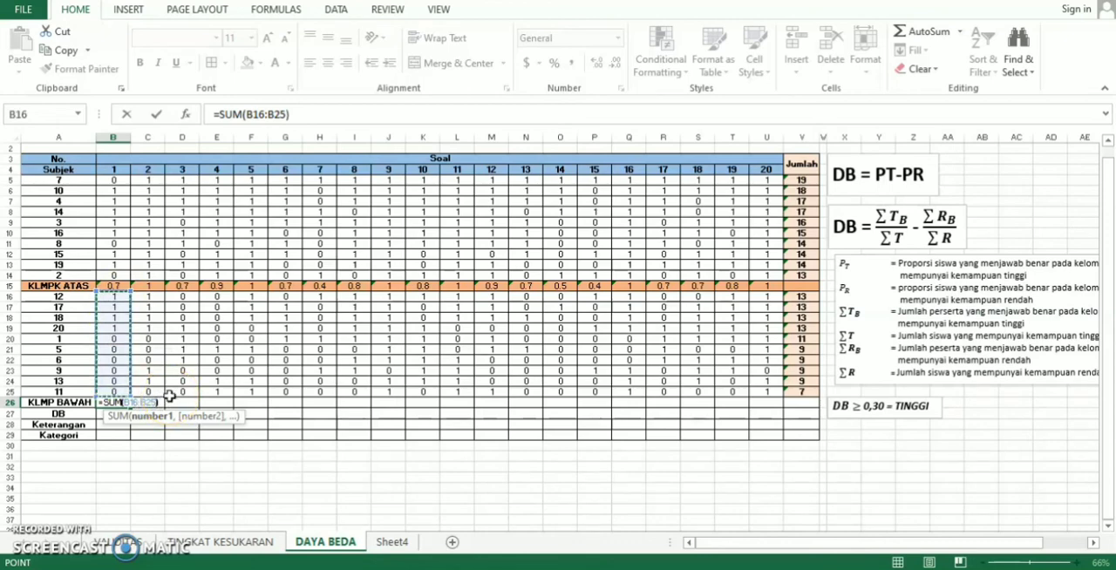
type(")/")
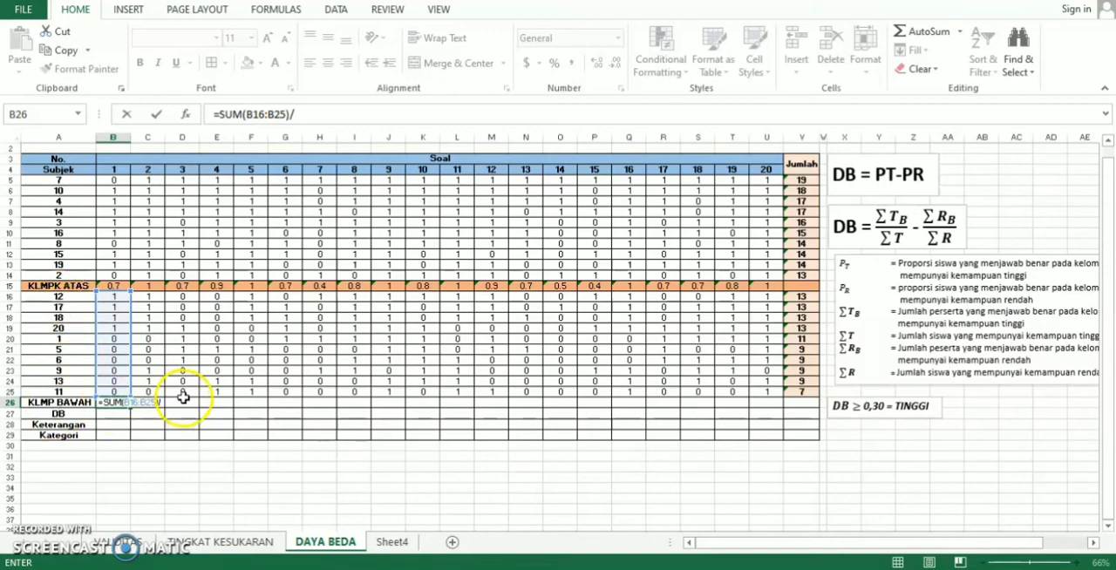
type("10")
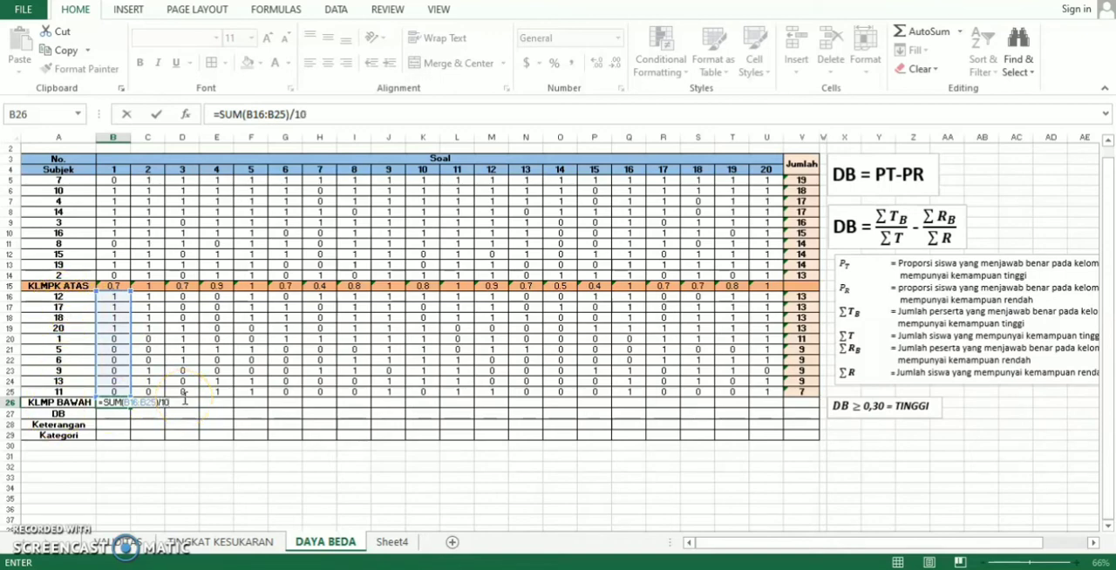
key("Return")
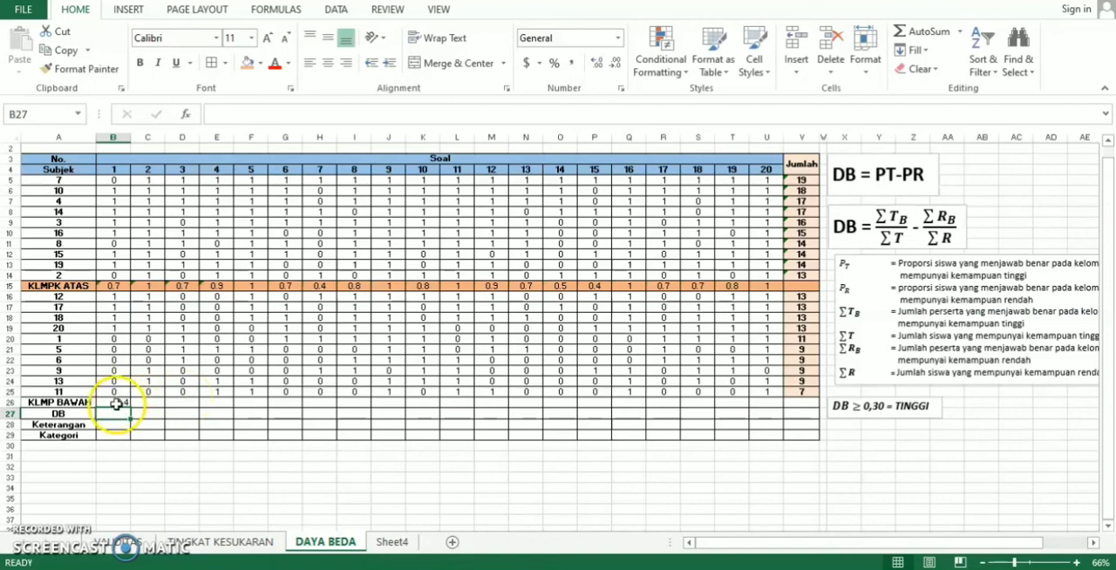
- Copy the lower group's proportion formula from B26 across to U26 for all 20 questions
left_click(116, 403)
left_click_drag(129, 407, 774, 408)
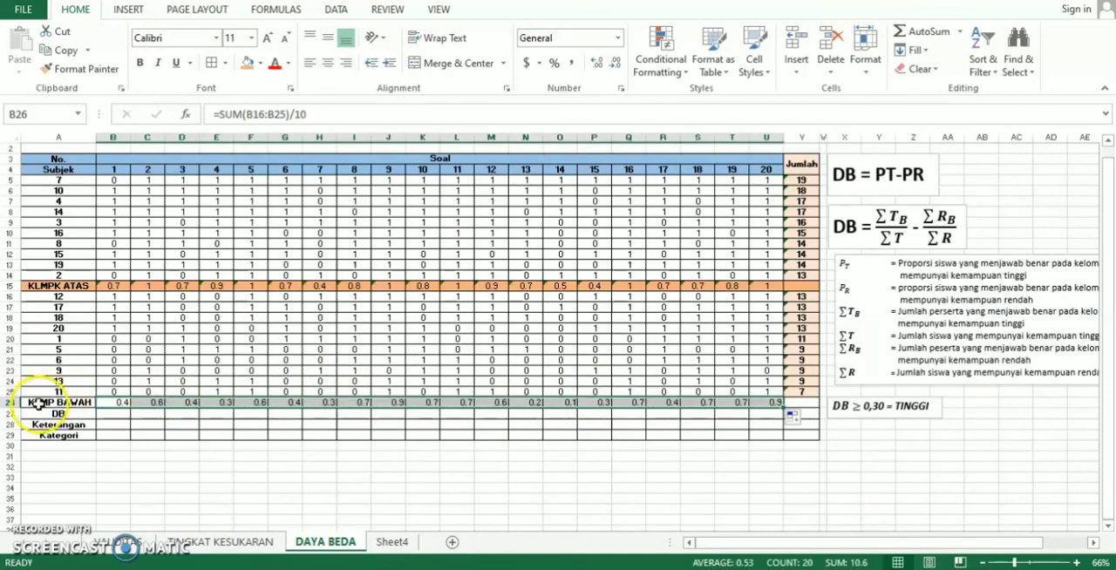
- Format the KLMP BAWAH, DB, Keterangan and Kategori rows (A26:U29) with an orange fill and bold text
left_click_drag(38, 403, 775, 433)
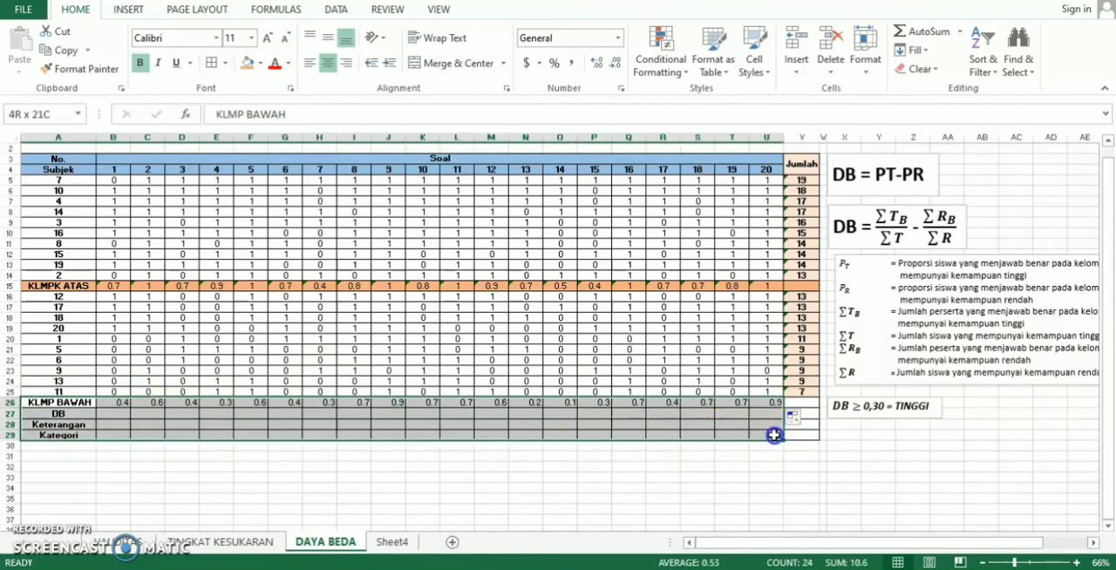
left_click(248, 62)
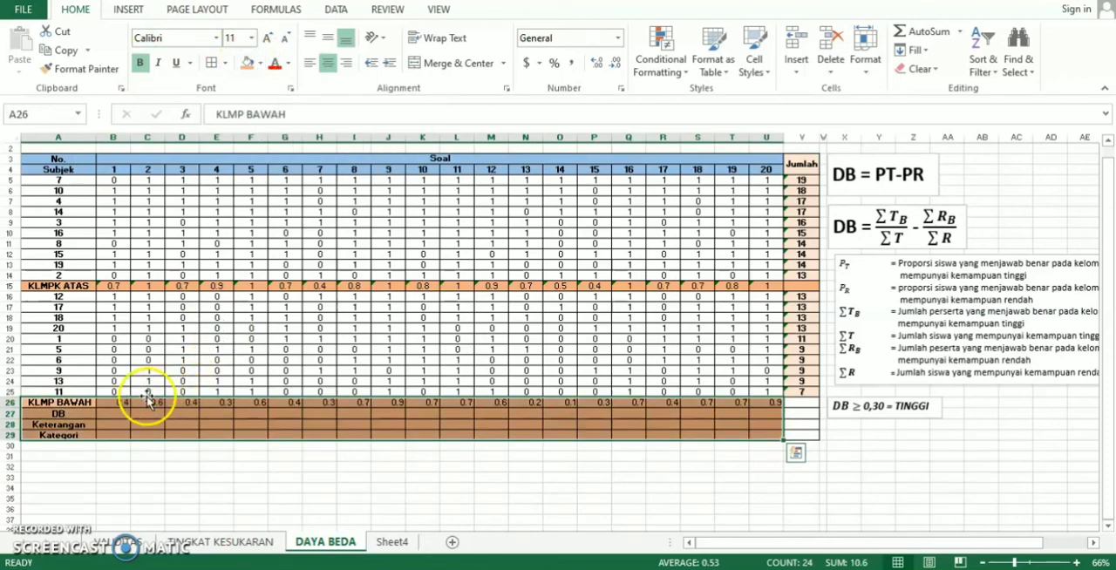
left_click(141, 63)
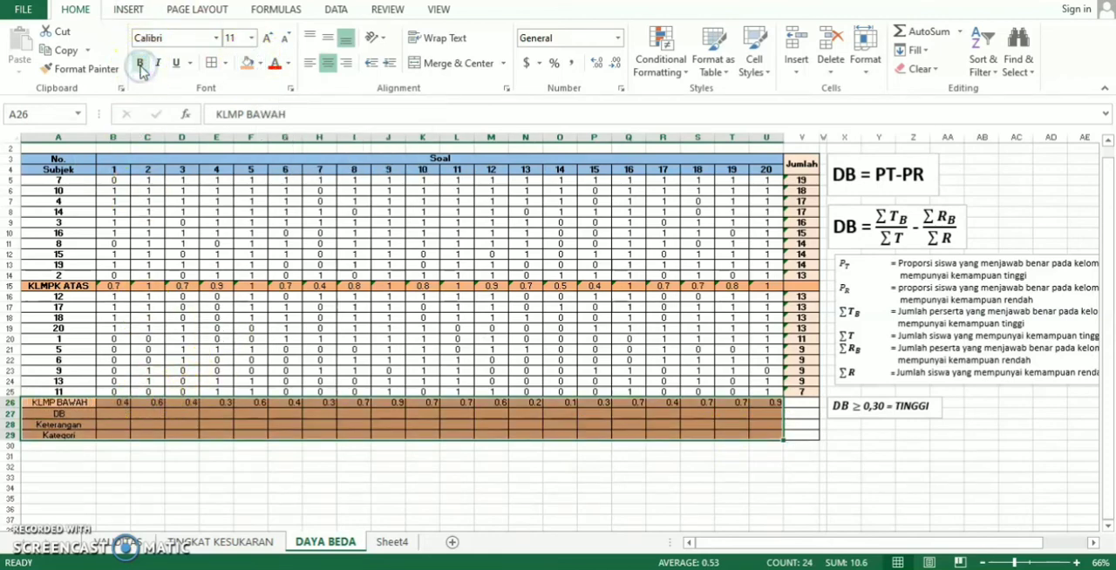
left_click(140, 64)
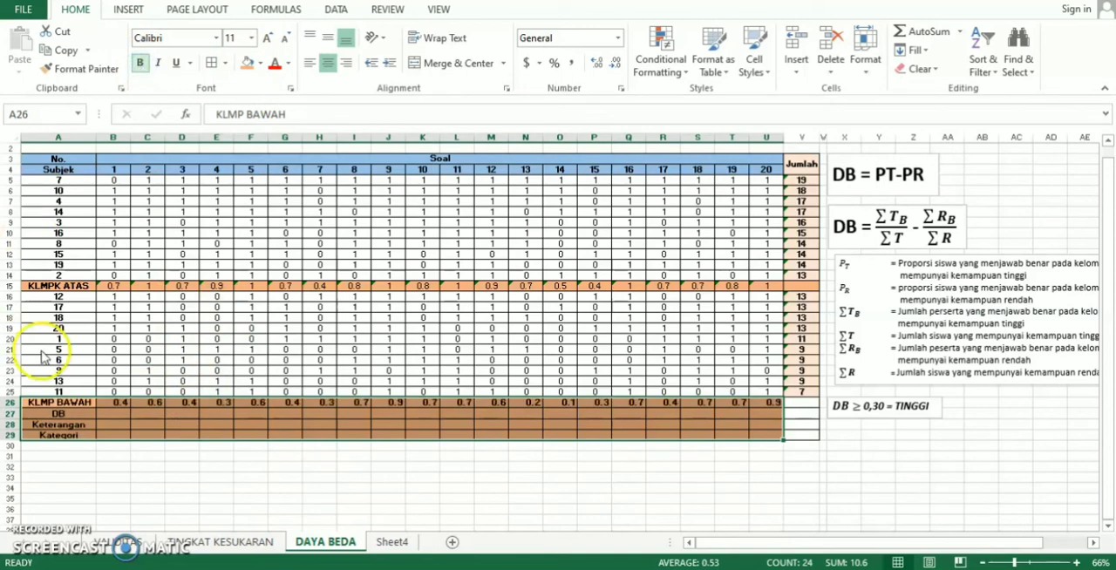
- Calculate DB for question 1 in B27 with the formula =B15-B26 and copy it across to U27
left_click(116, 416)
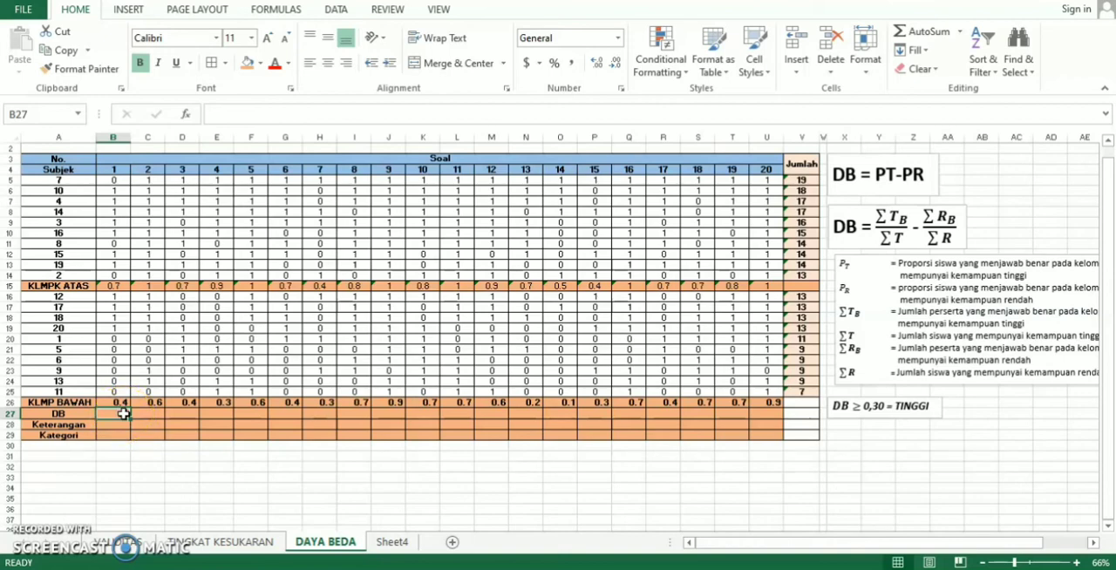
type("=")
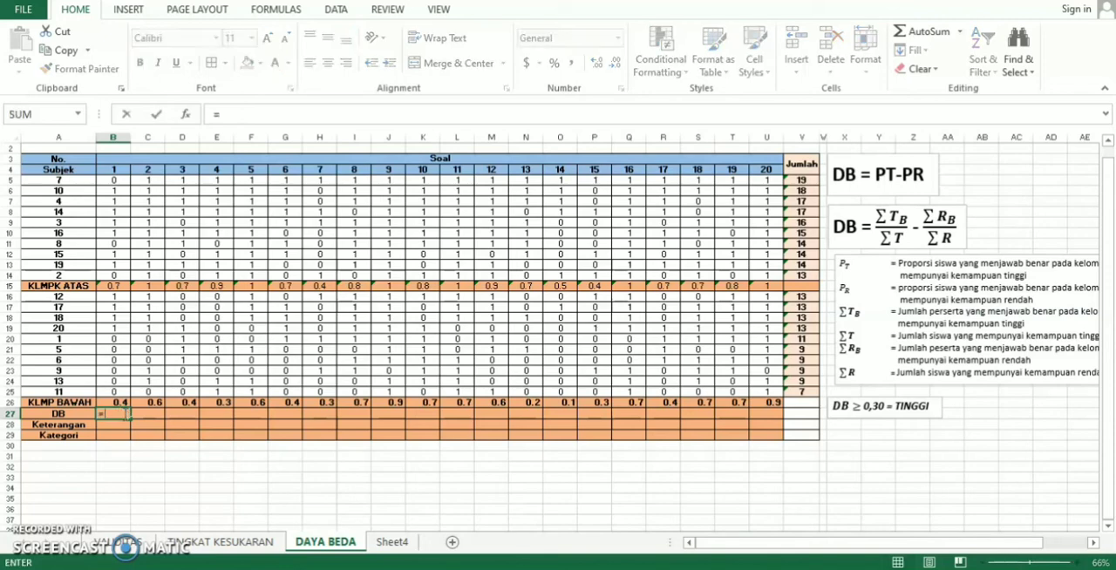
left_click(118, 286)
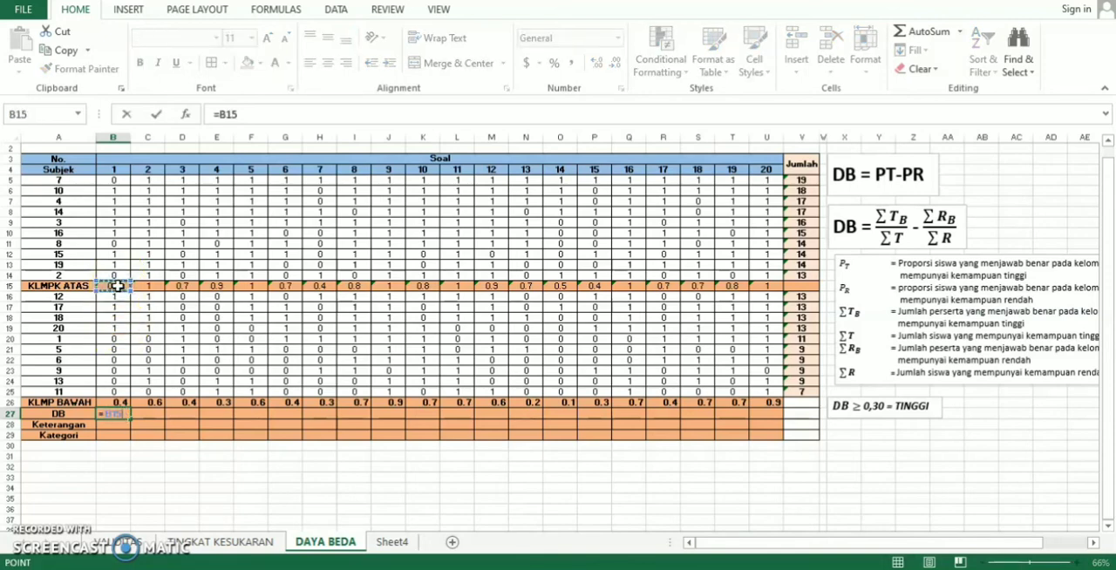
type("-")
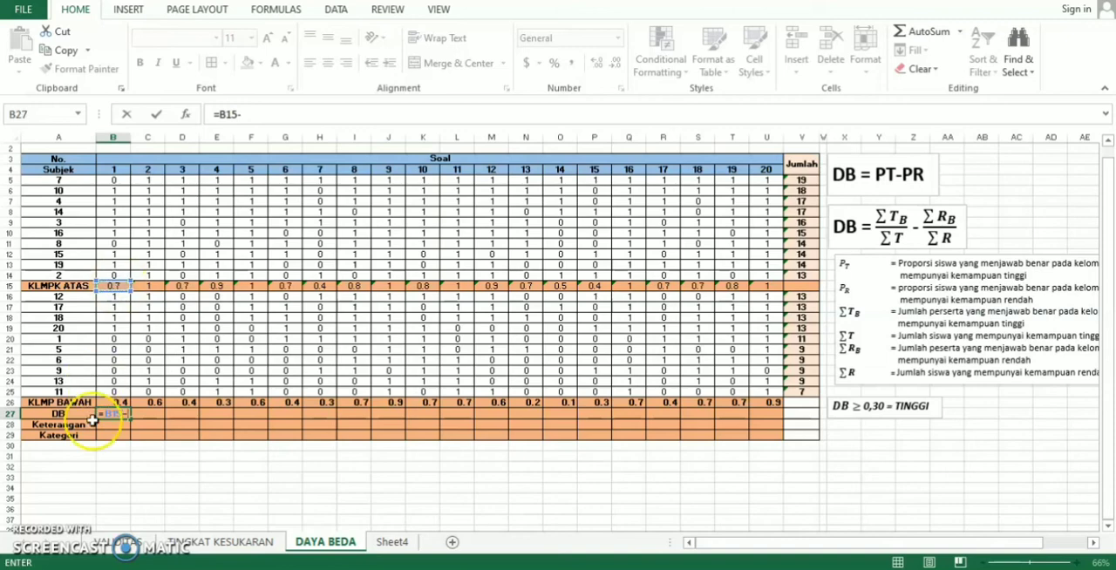
left_click(122, 402)
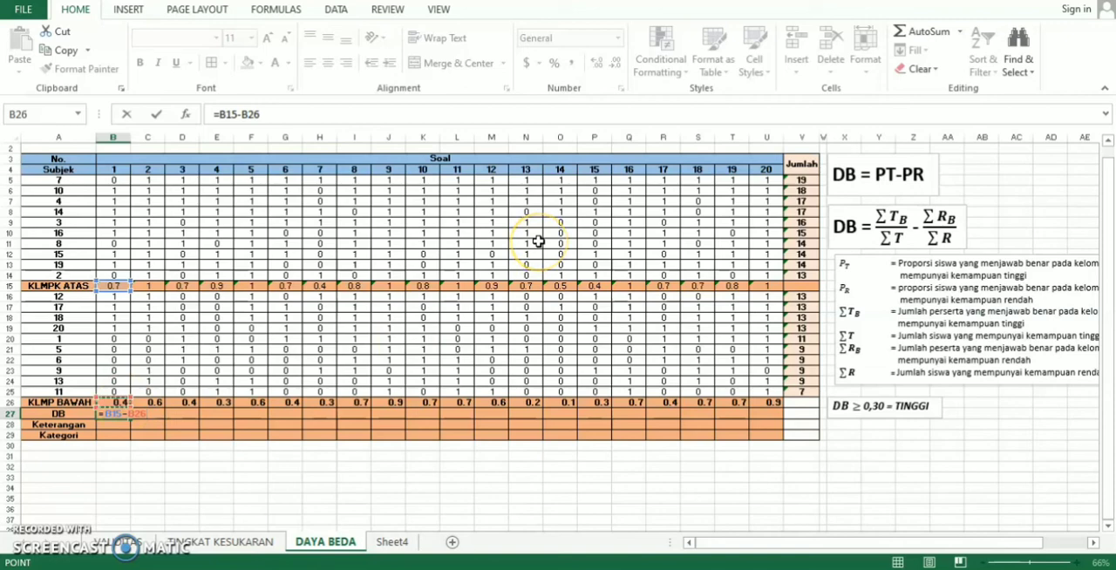
key("Return")
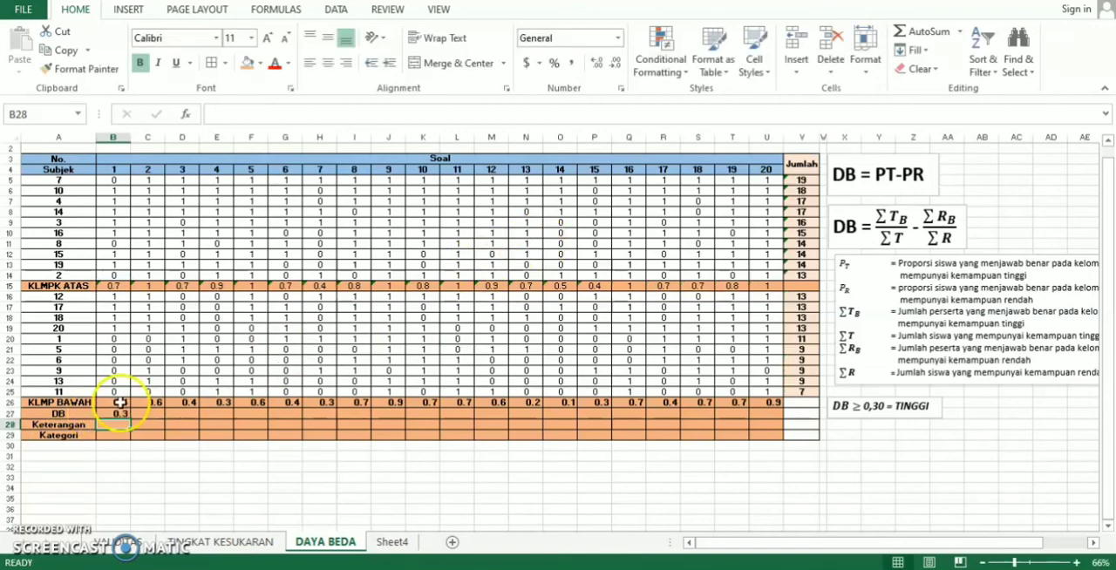
left_click(113, 413)
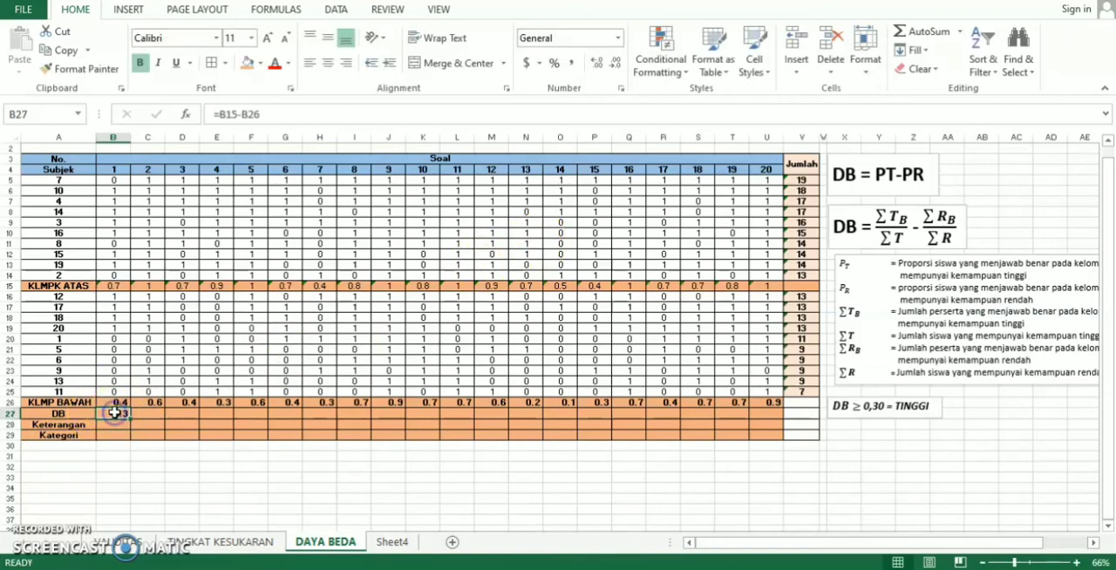
left_click_drag(130, 419, 769, 418)
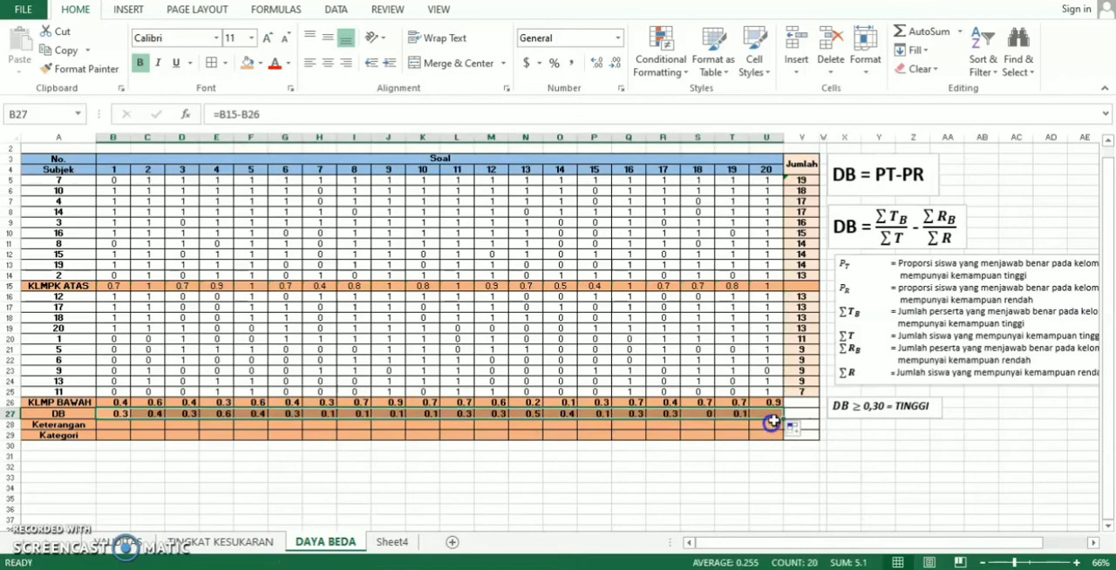
- Begin an IF formula in the Keterangan cell B28 with the DB value in B27 as its test reference
left_click(110, 423)
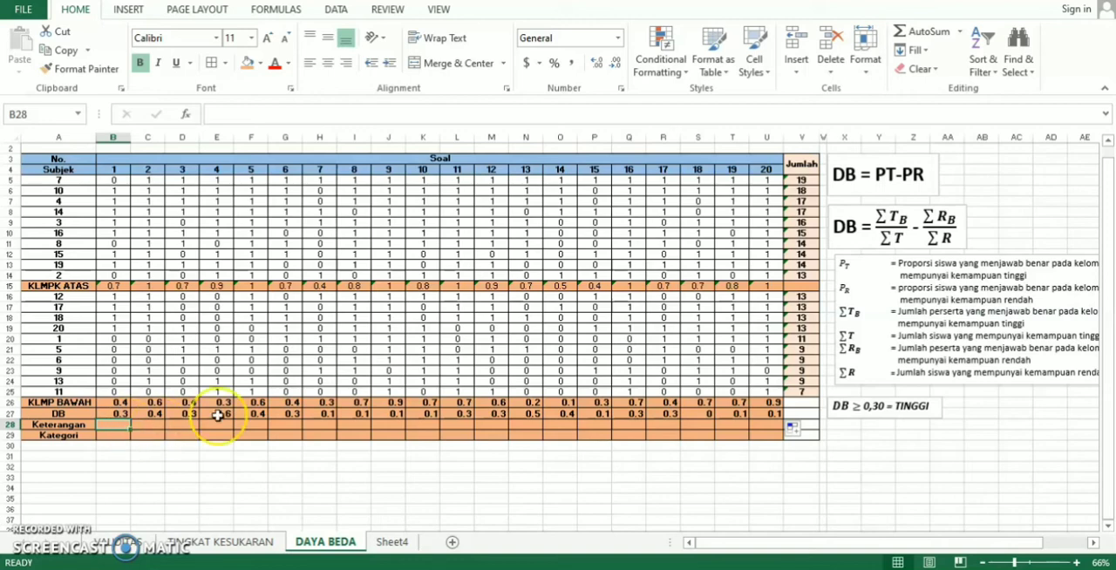
type("=IF")
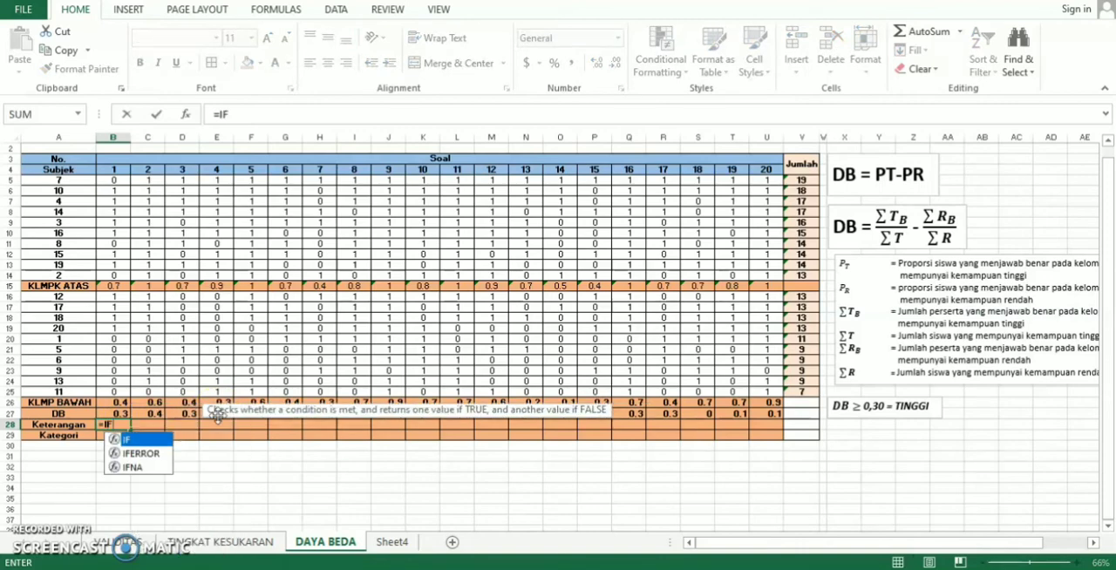
type("(")
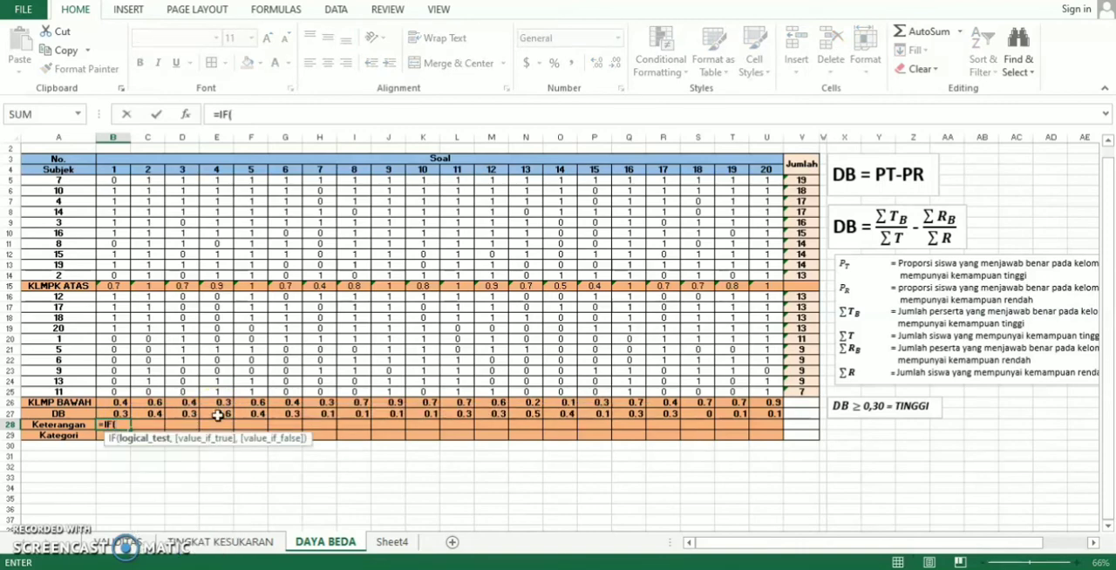
left_click(112, 413)
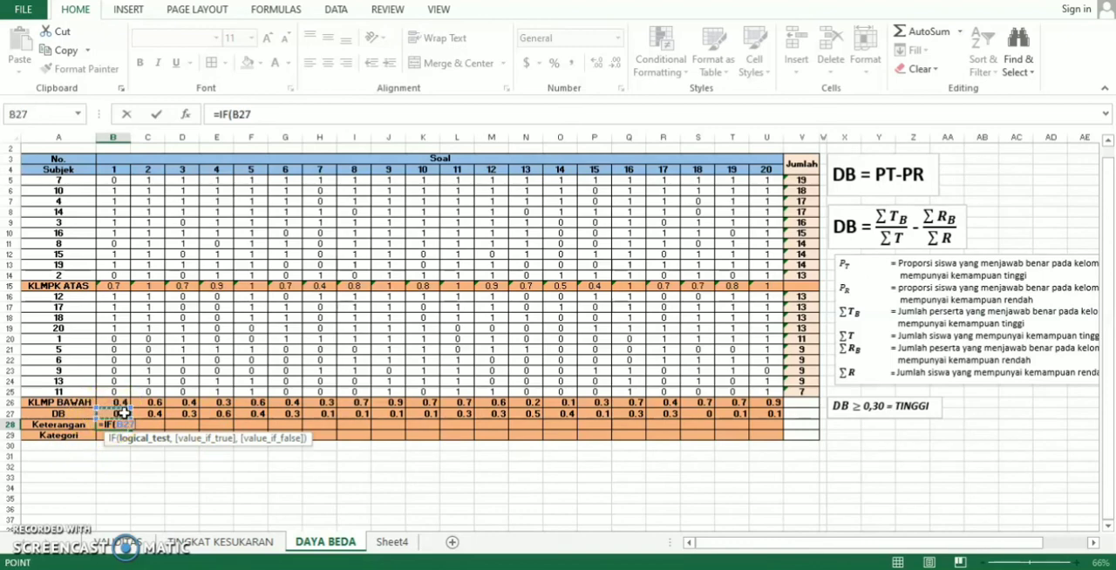
key("F8")
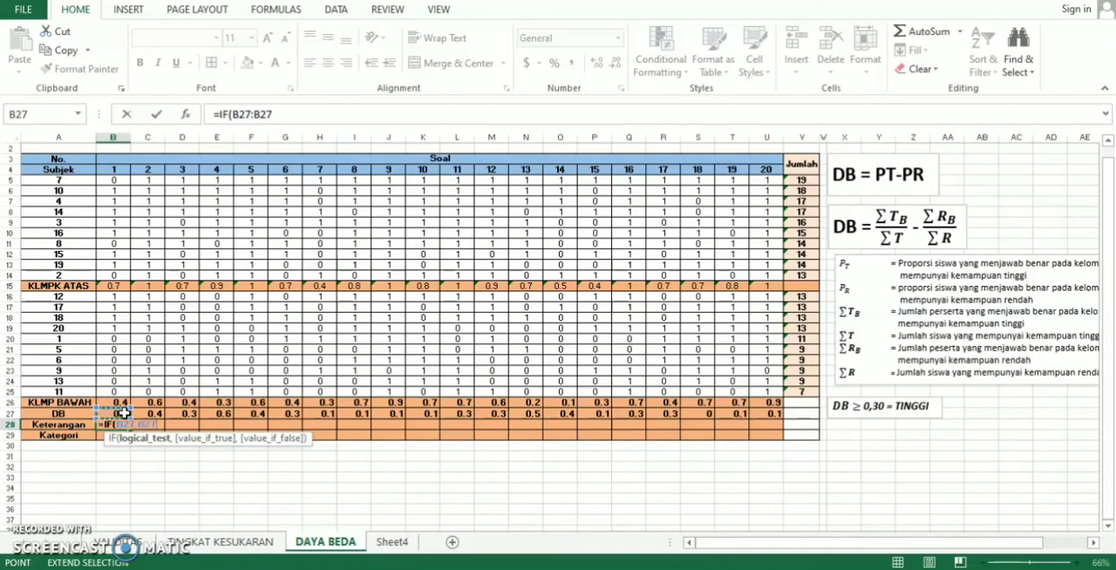
key("BackSpace")
key("BackSpace")
key("BackSpace")
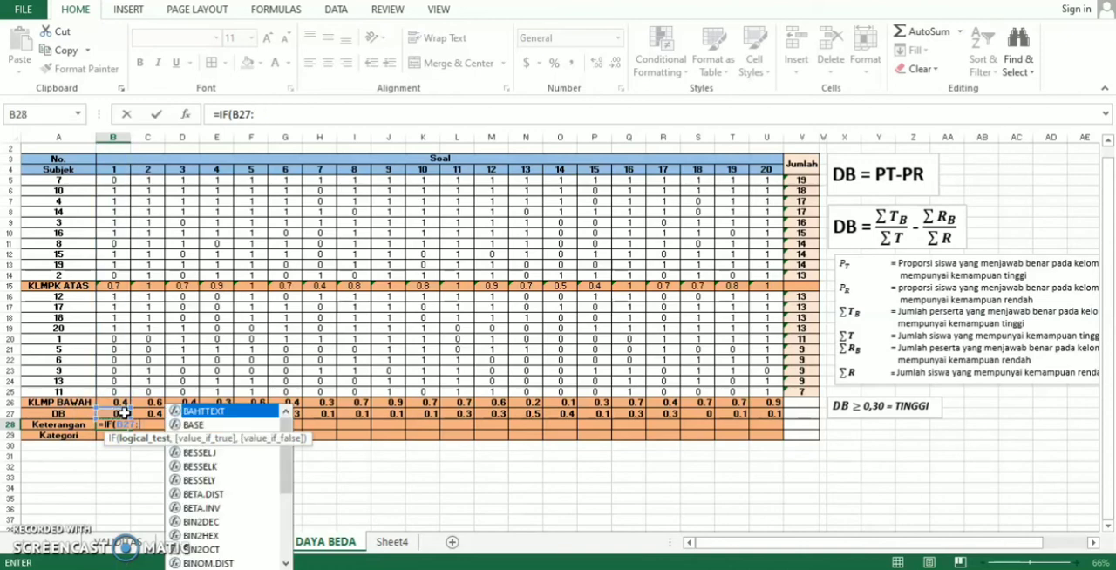
key("BackSpace")
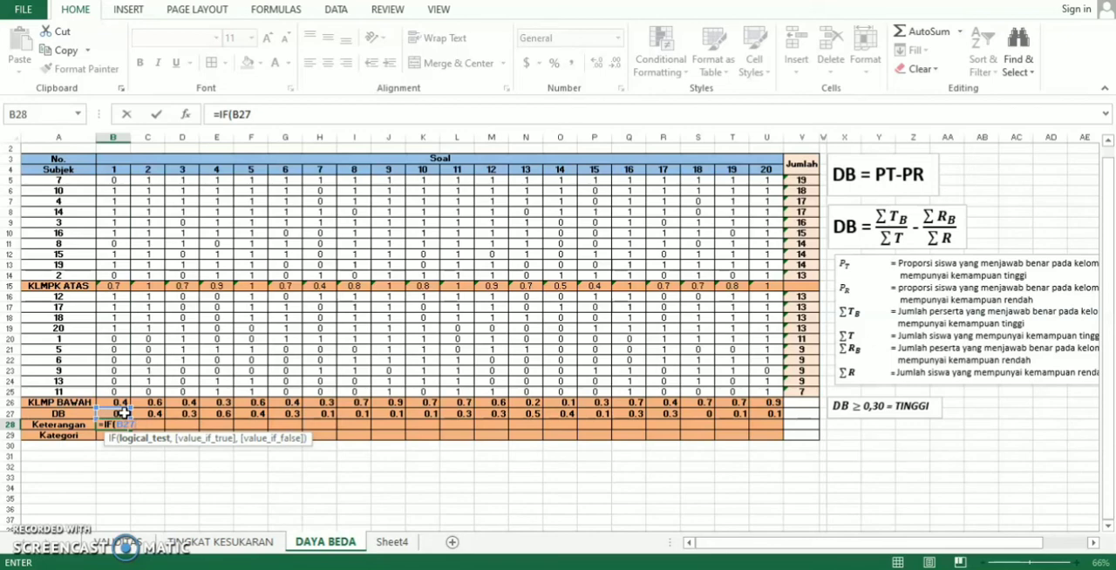
- Complete the Keterangan formula in B28 as =IF(B27>0,"Positif","Negatif") and copy it across to U28
type(">0,")
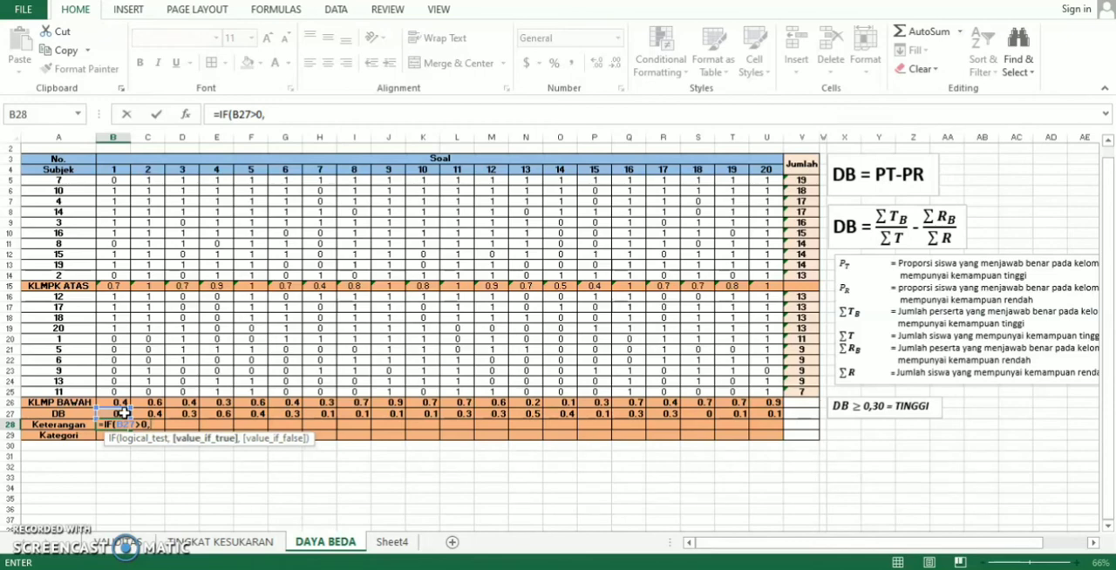
type("\"po")
key("BackSpace")
key("BackSpace")
type("Positif\"")
type(",\"n")
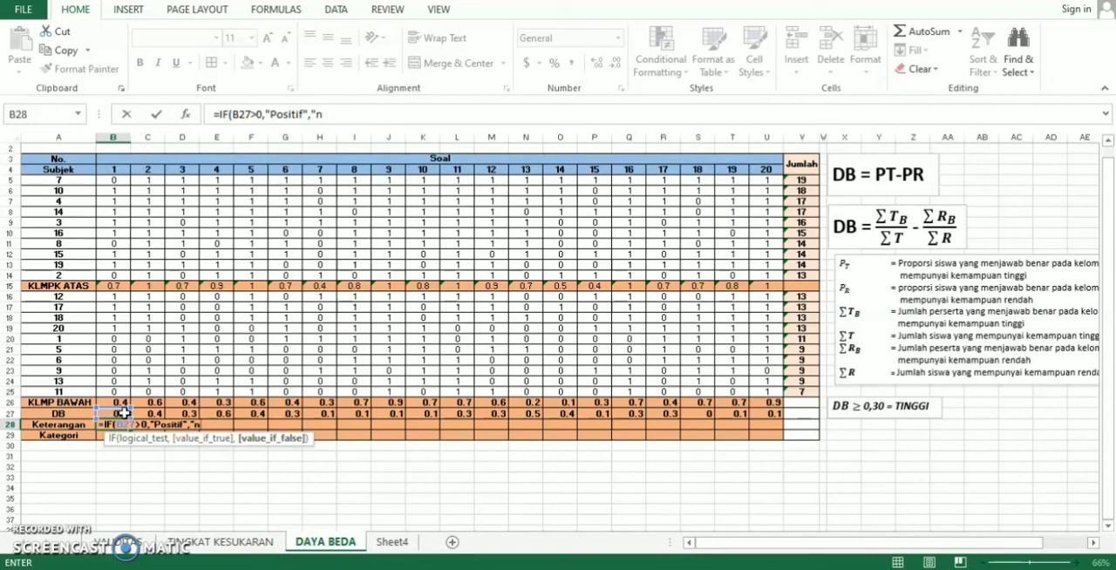
key("BackSpace")
type("Negatif")
key("Return")
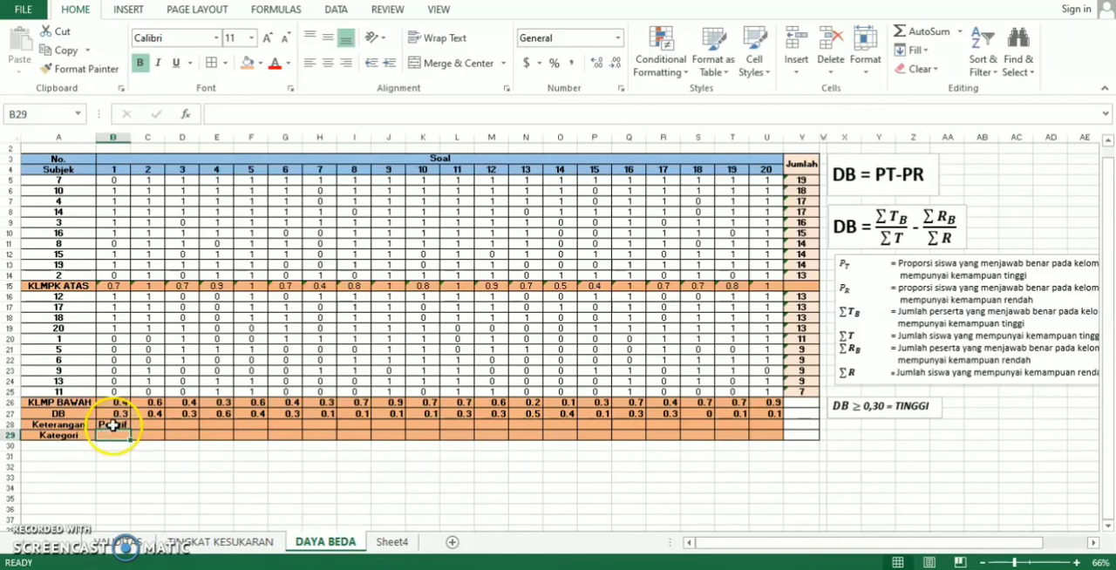
left_click(110, 425)
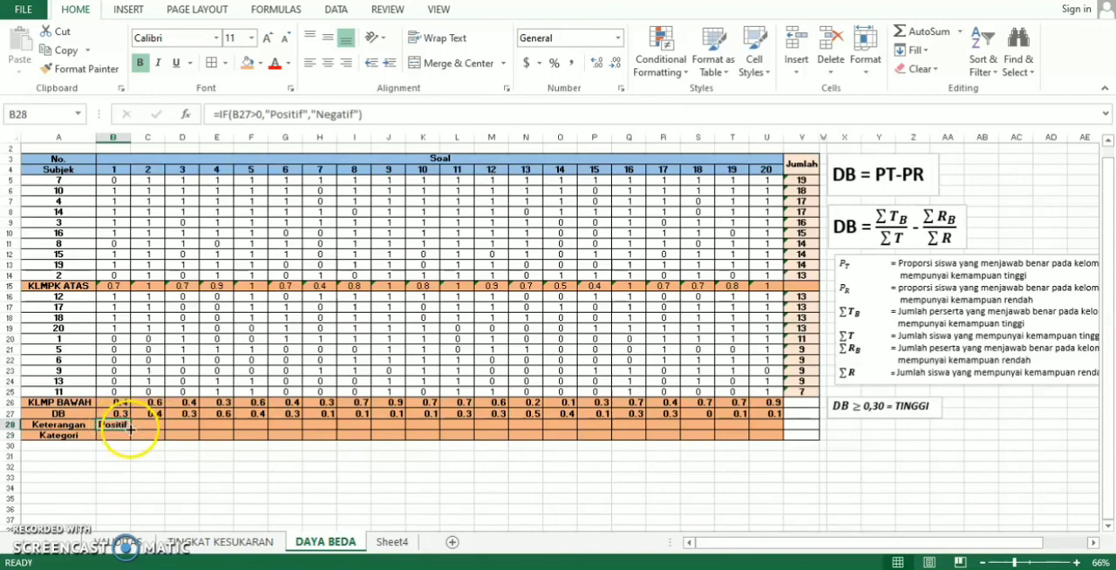
left_click_drag(131, 425, 766, 429)
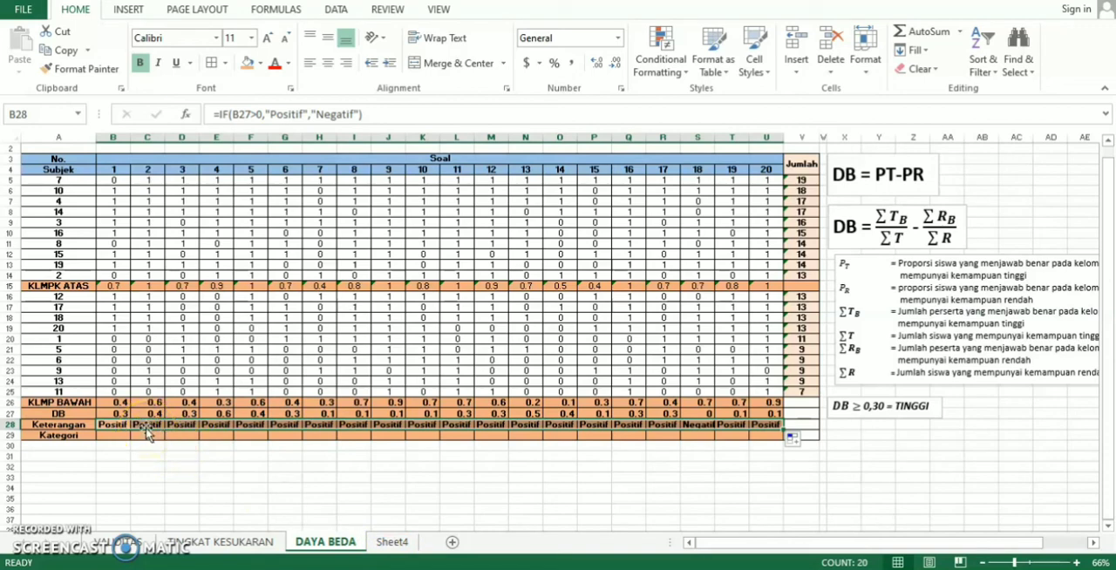
- Begin an IF formula in the Kategori cell B29 that tests whether the DB value satisfies B27>=0.3
left_click(117, 428)
left_click(114, 434)
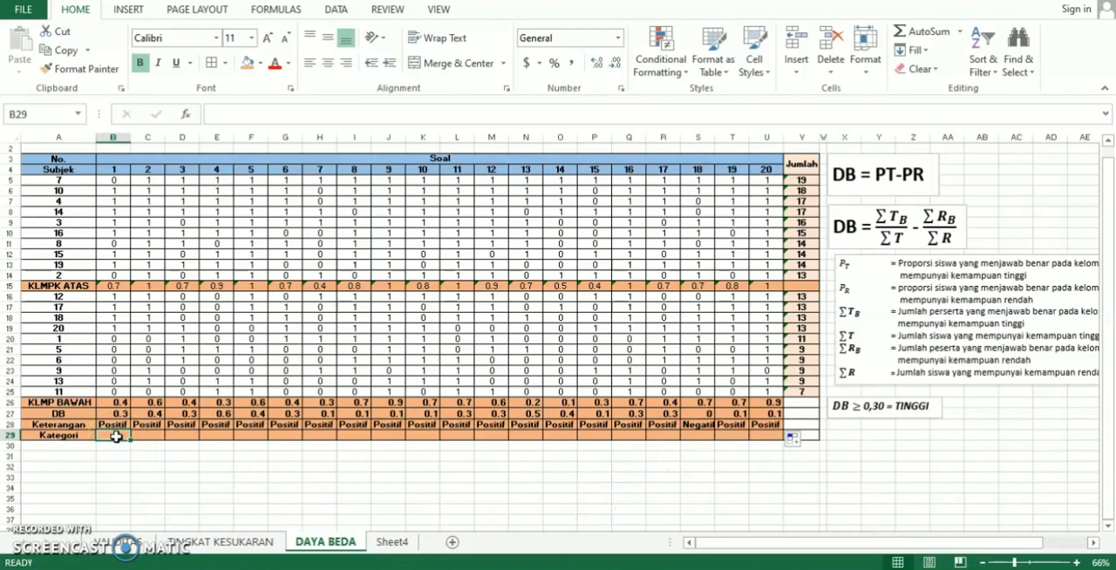
type("=")
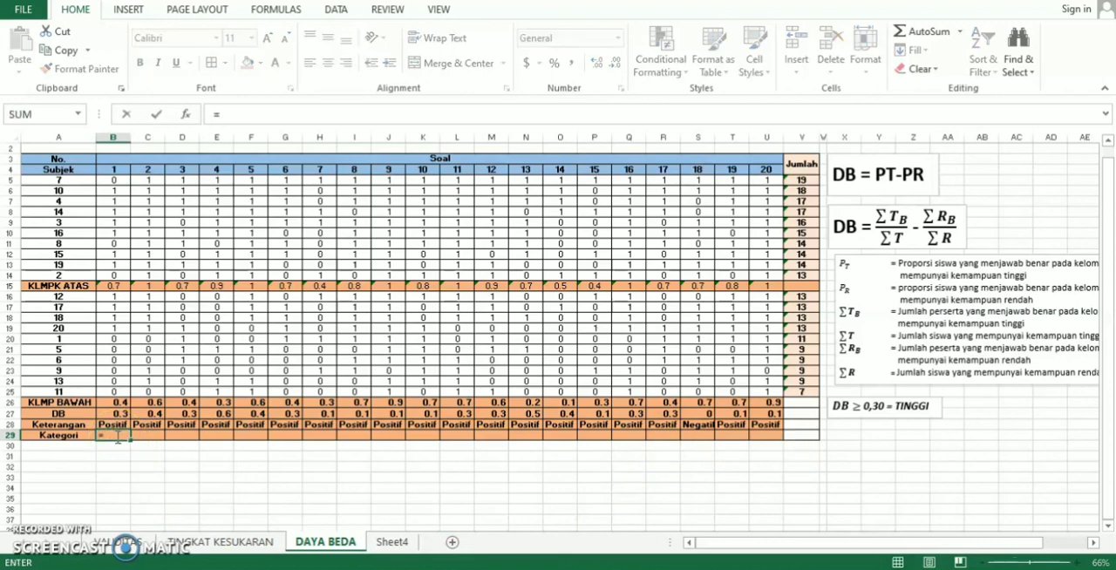
type("IF")
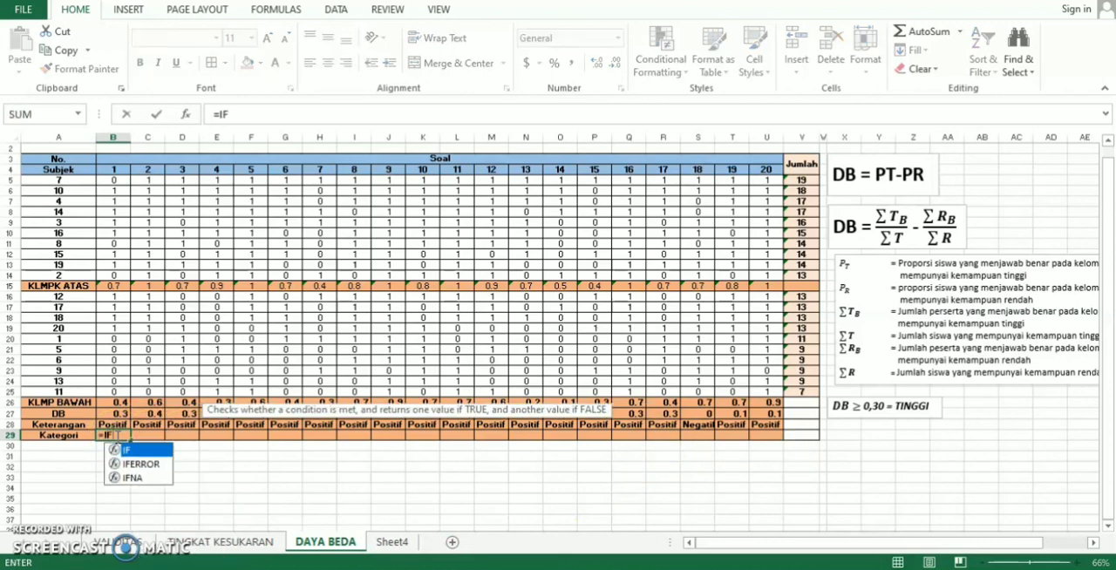
type("(")
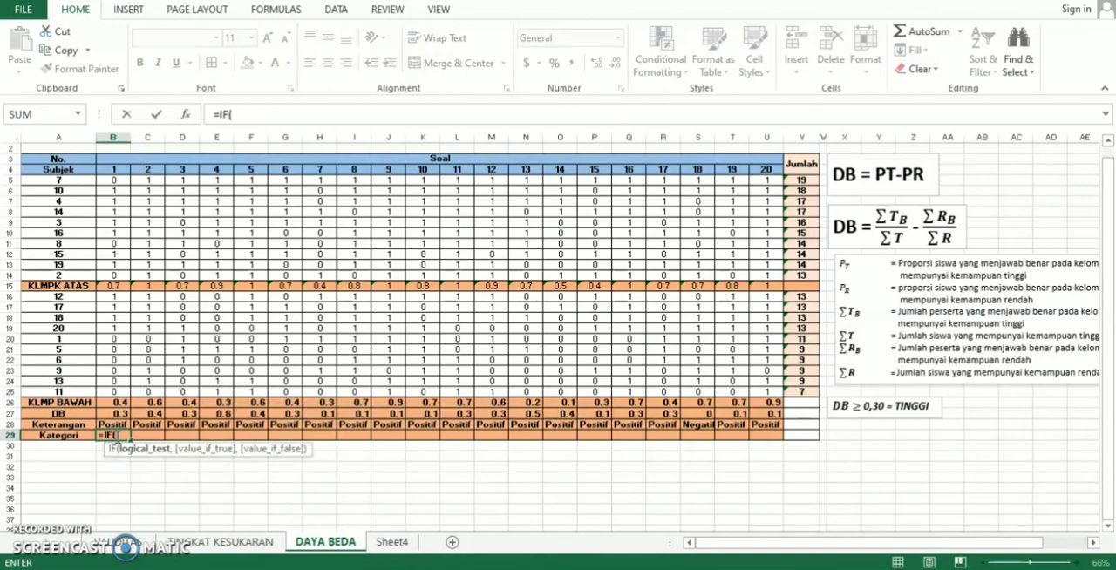
left_click(117, 414)
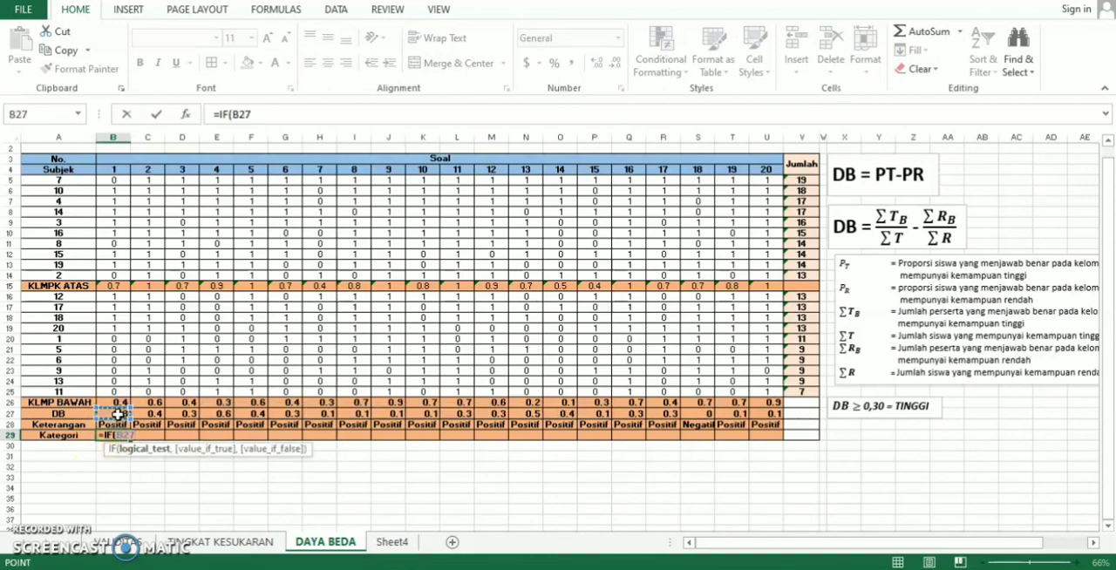
left_click(382, 542)
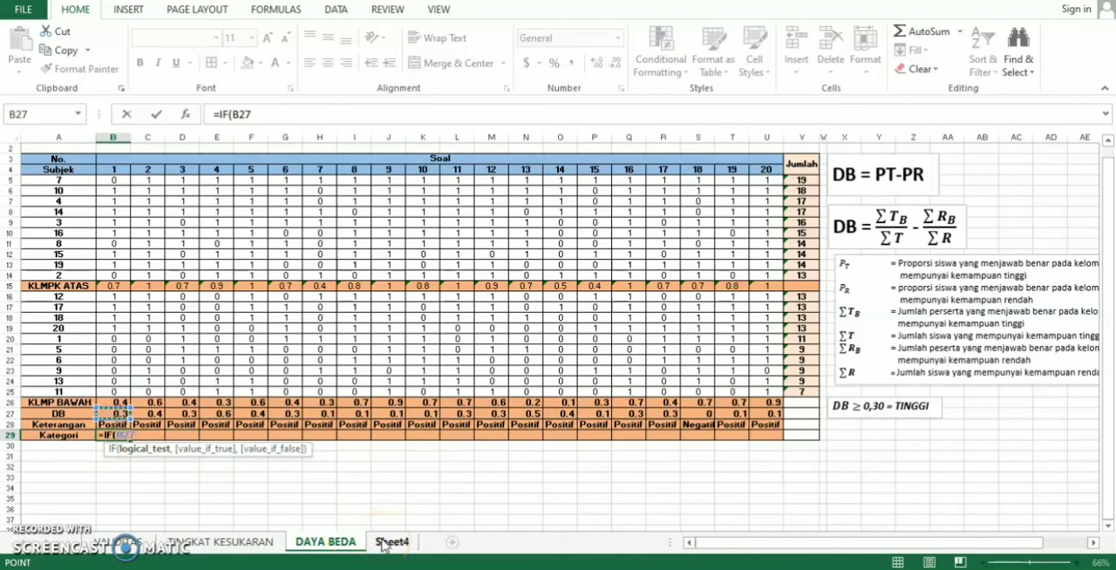
type(">")
type("=0")
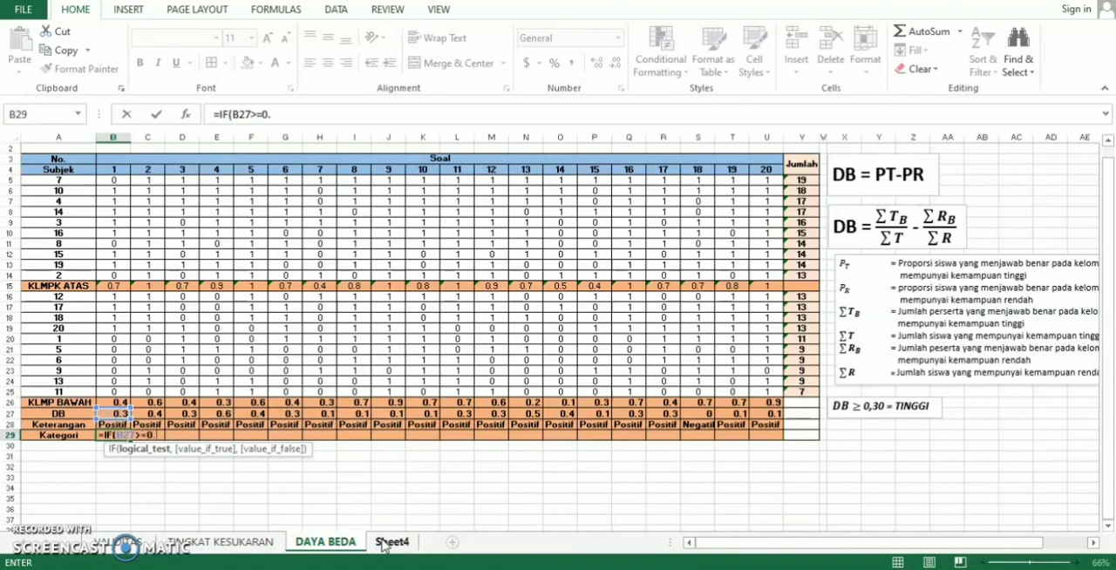
type(".3,")
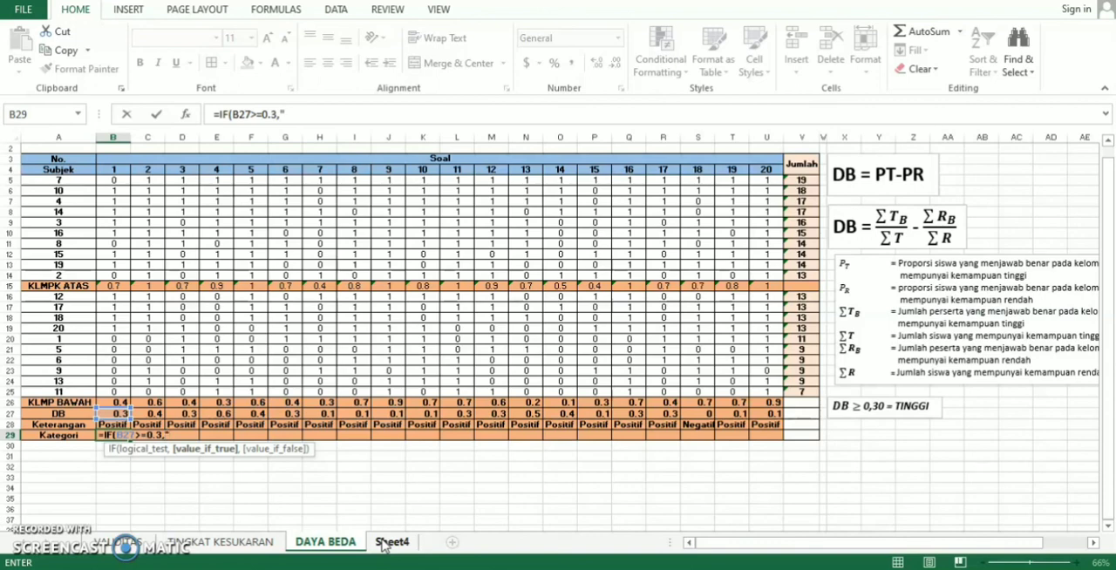
- Complete the Kategori formula in B29 with the outcomes "Tinggi" and "Rendah", giving =IF(B27>=0.3,"Tinggi","Rendah")
type("\"Tinggi\",")
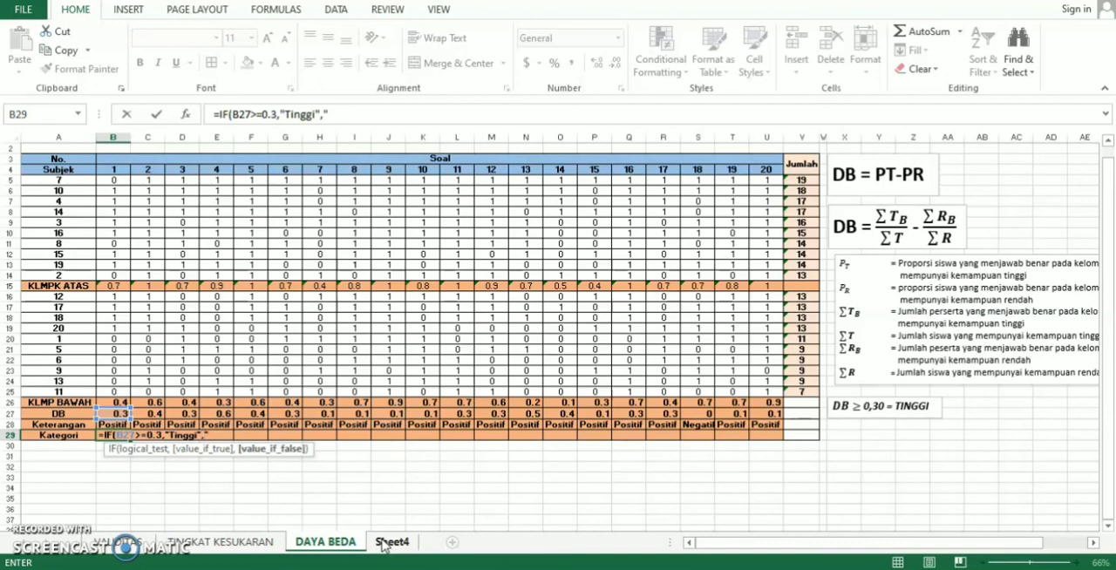
type("\"Rendah")
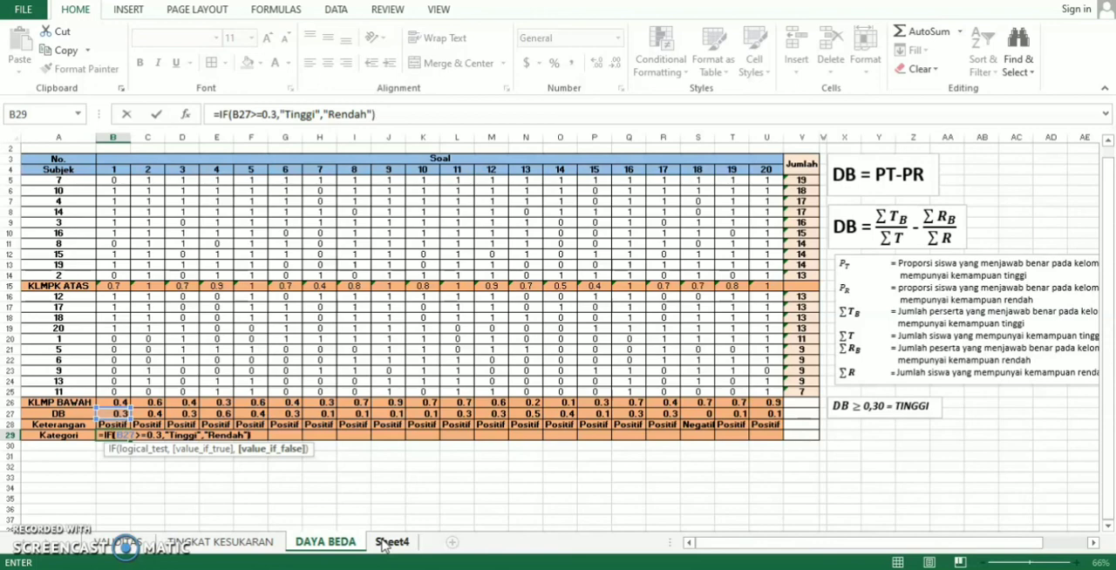
key("Return")
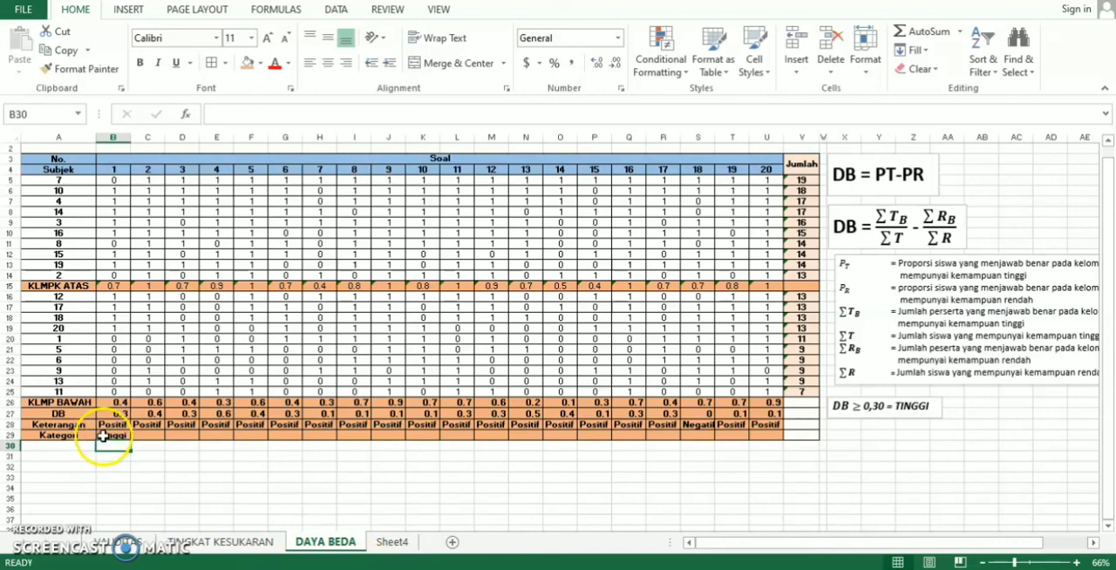
- Copy the Kategori formula from B29 across the remaining questions to U29
left_click(106, 435)
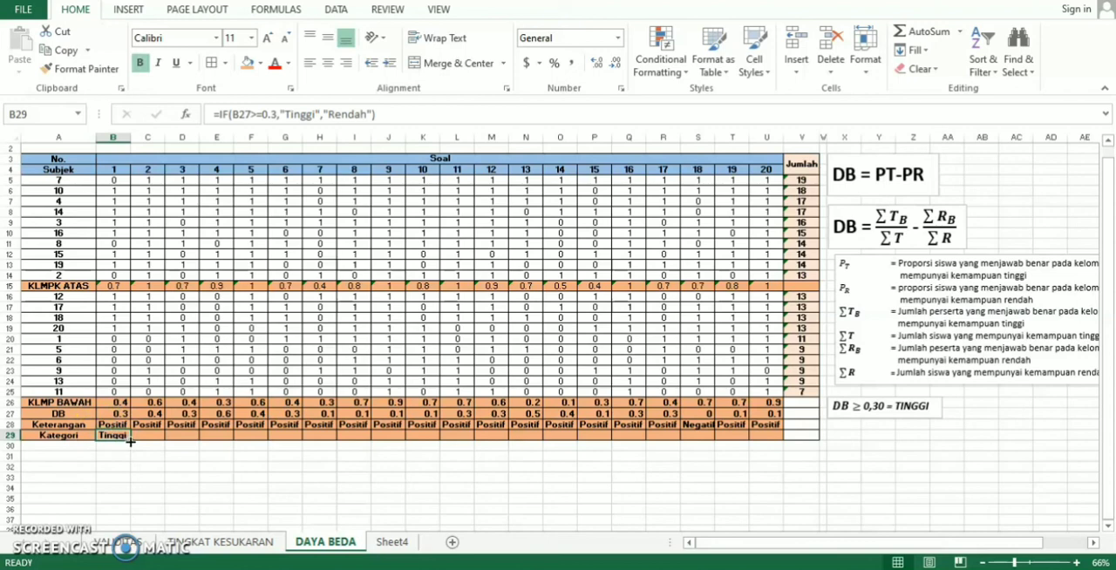
left_click_drag(130, 441, 772, 443)
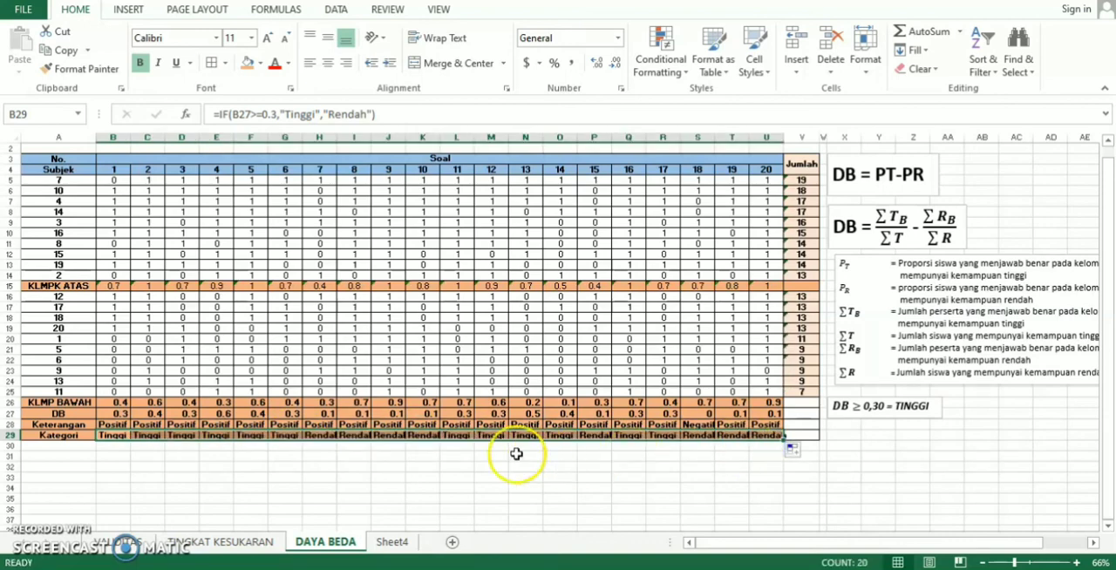
left_click(110, 456)
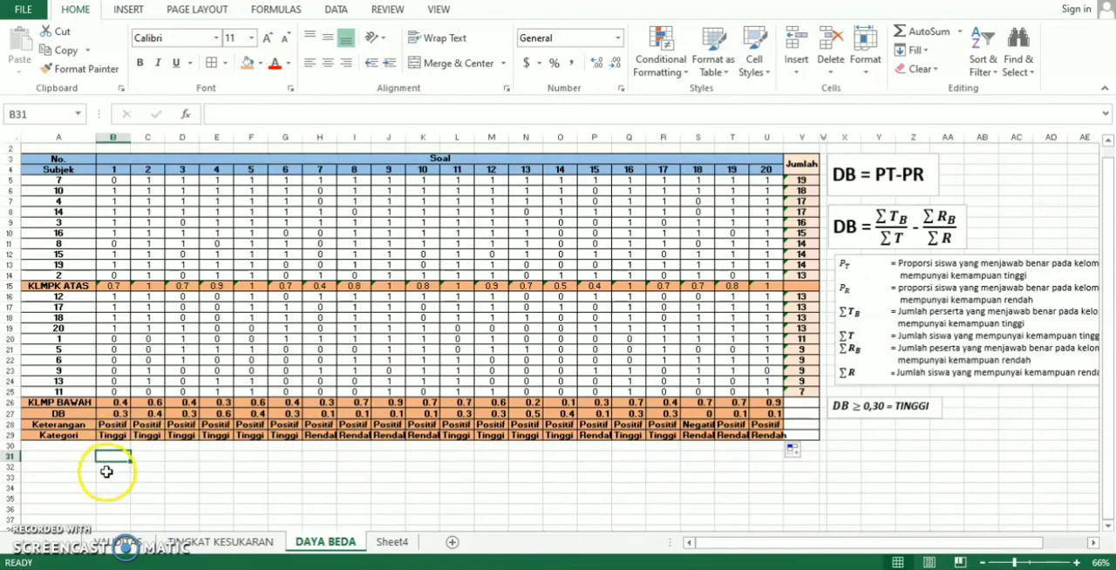
- Go through the Kategori row from question 1 to 17 to check which questions are rated Tinggi
left_click(113, 435)
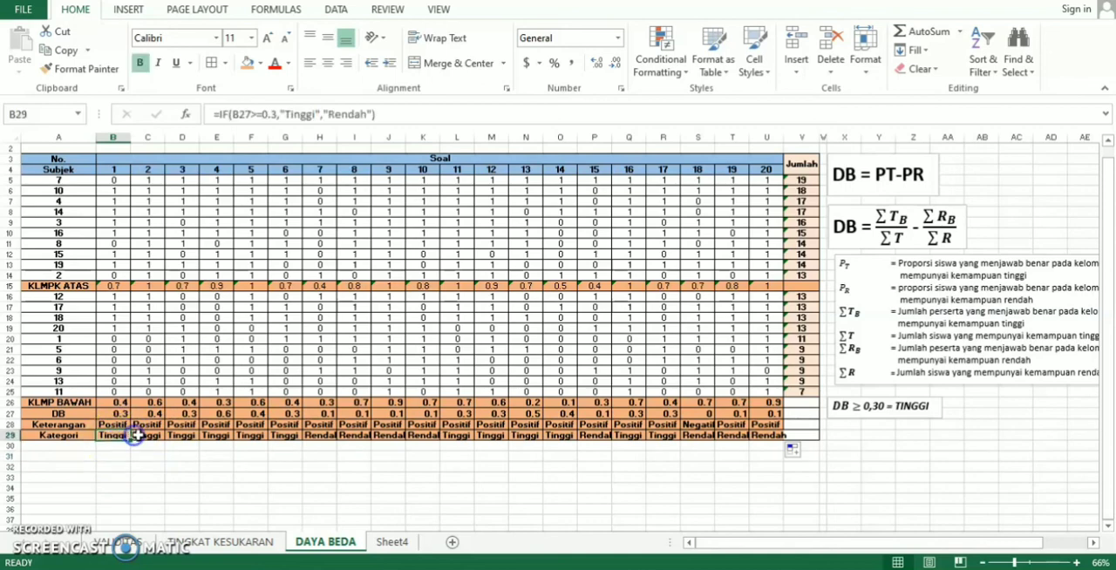
left_click(148, 435)
left_click(185, 436)
left_click(217, 435)
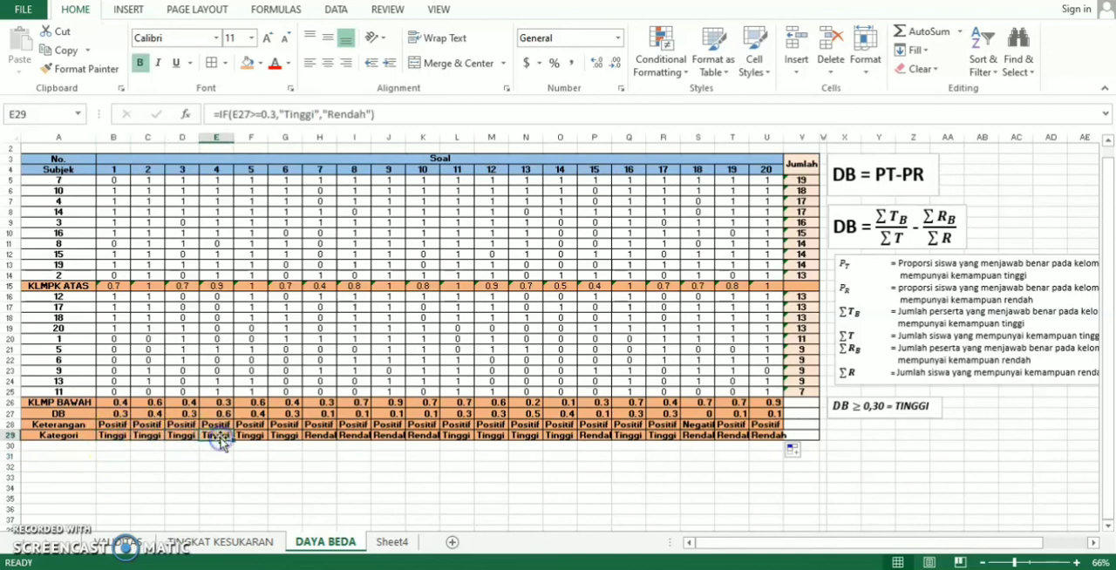
left_click(247, 436)
left_click(281, 436)
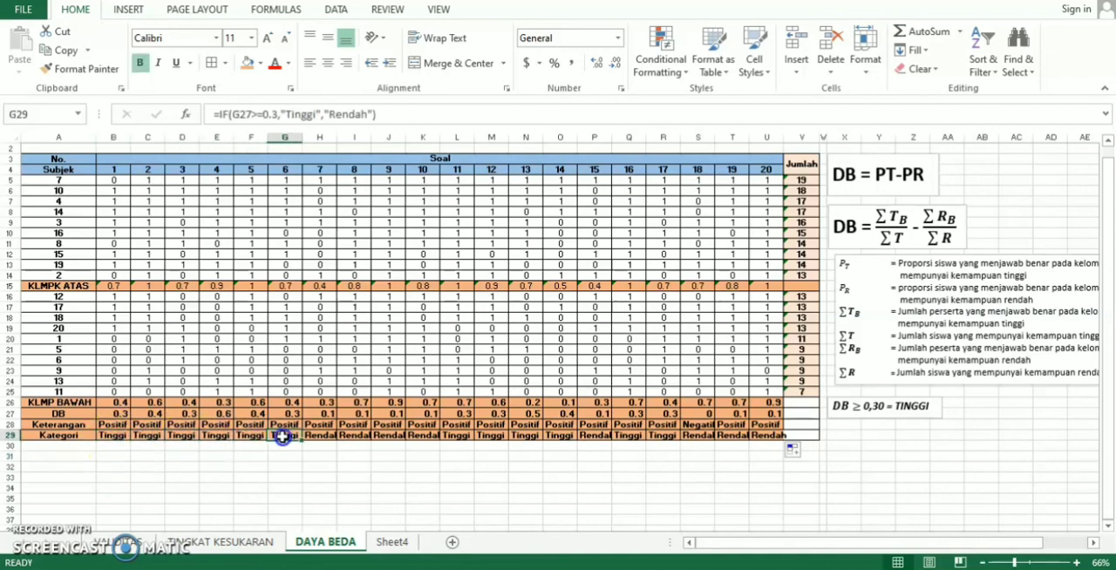
left_click(456, 435)
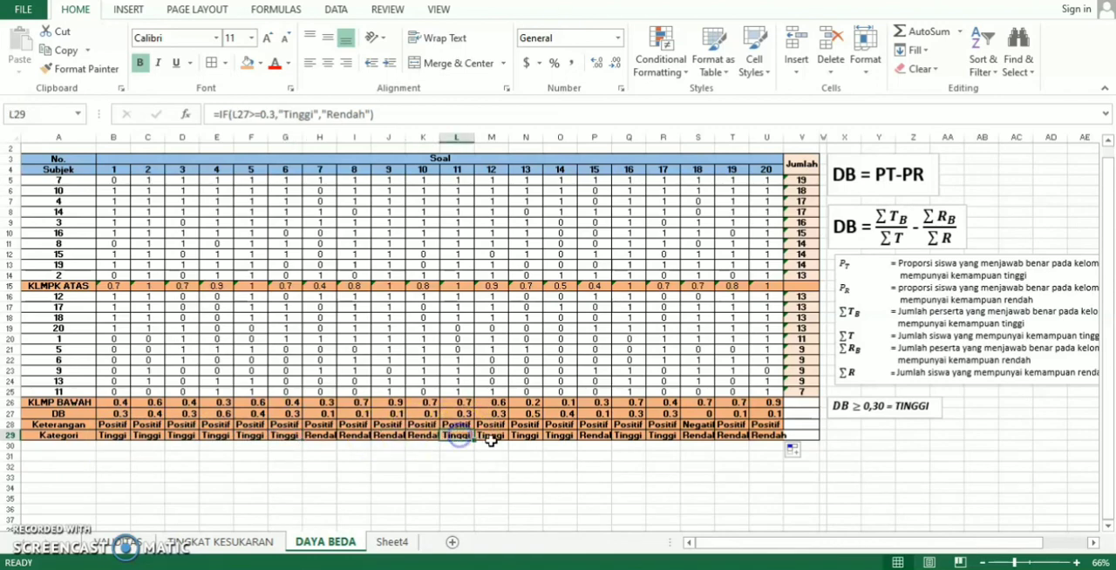
left_click(490, 436)
left_click(526, 436)
left_click(561, 436)
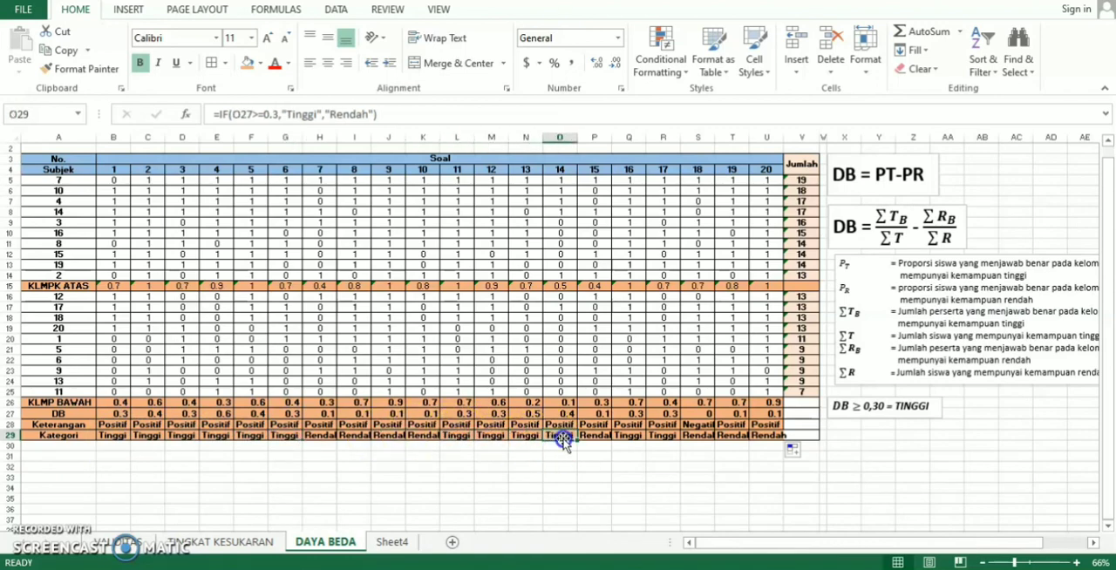
left_click(629, 436)
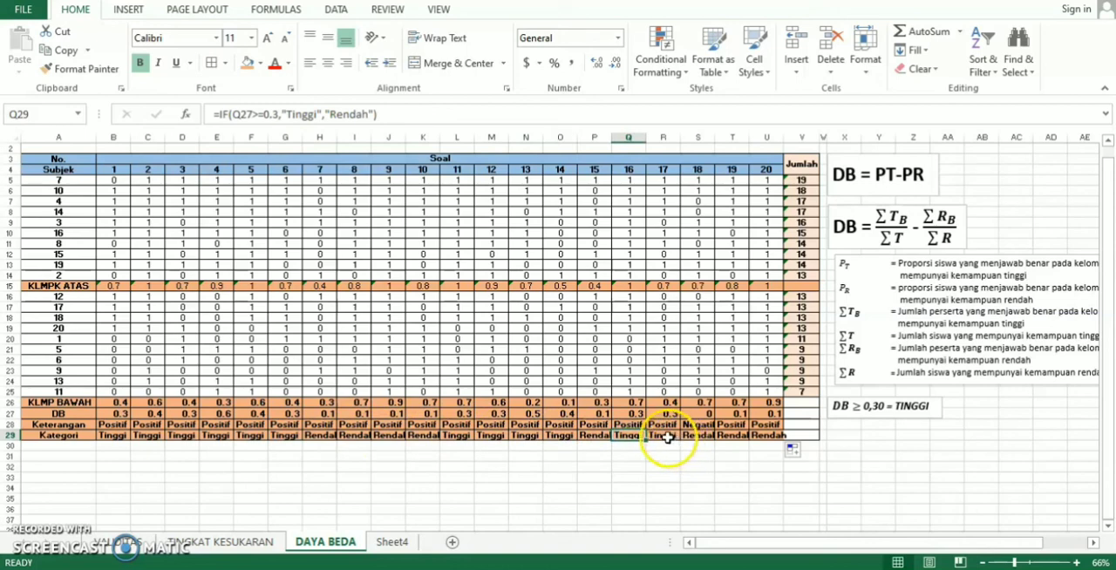
left_click(663, 436)
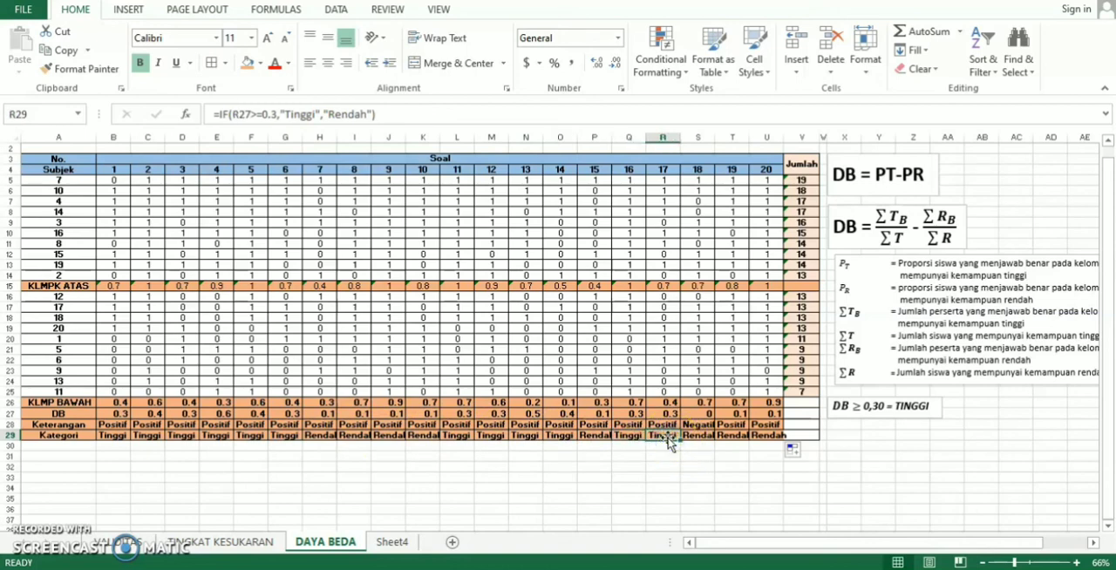